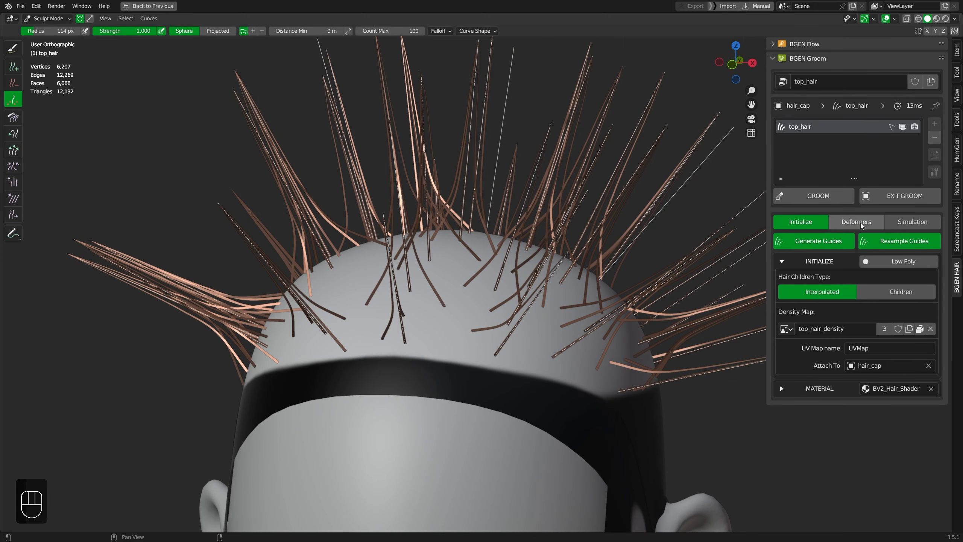
Set the interpolation amount of the top_hair strands to 100 in the hair strand deformers
click(860, 223)
click(857, 239)
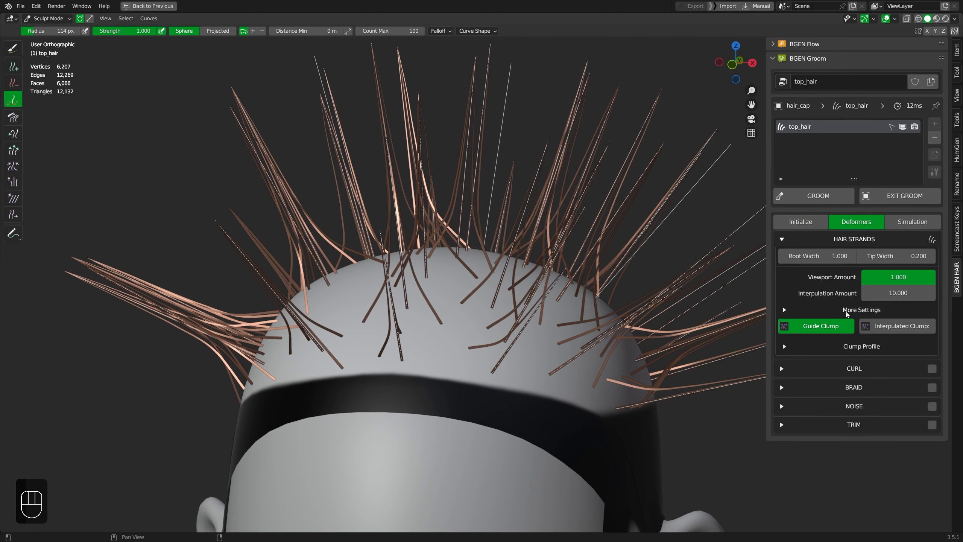
drag(892, 292, 920, 297)
click(920, 297)
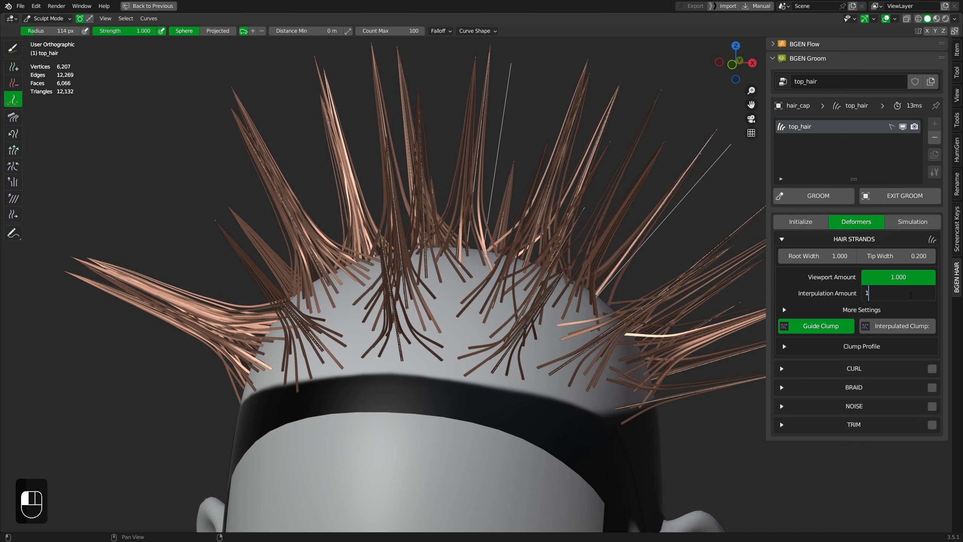
text(100)
key(Return)
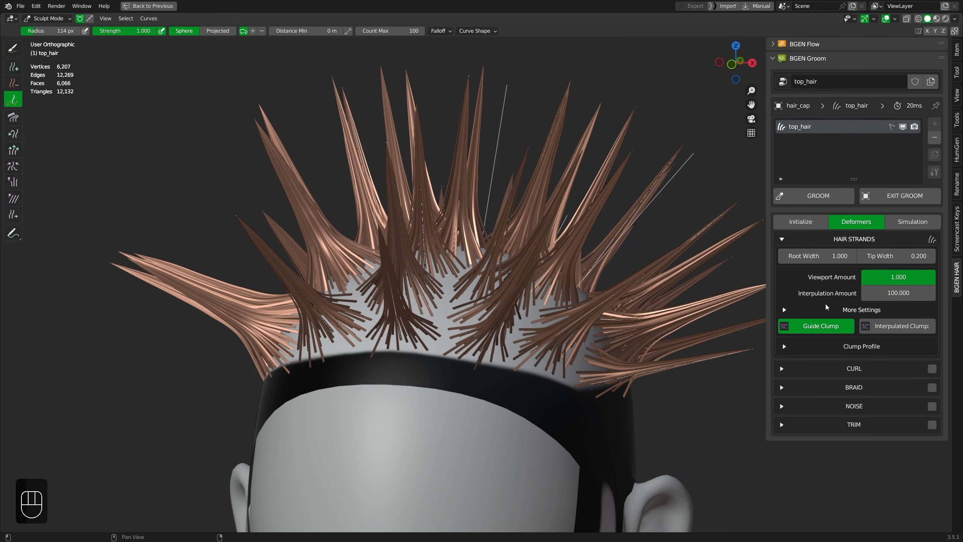
Toggle guide clumping off and back on to compare the loose and clumped strands
mouse_move(514, 311)
middle_down()
mouse_move(493, 336)
mouse_move(530, 314)
middle_up()
middle_drag(647, 357, 686, 355)
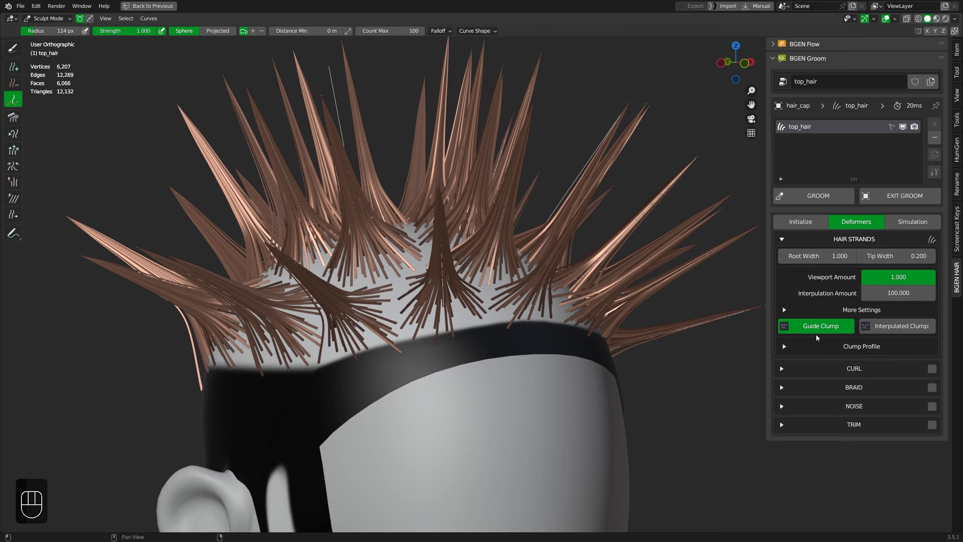
click(815, 334)
middle_drag(474, 304, 489, 317)
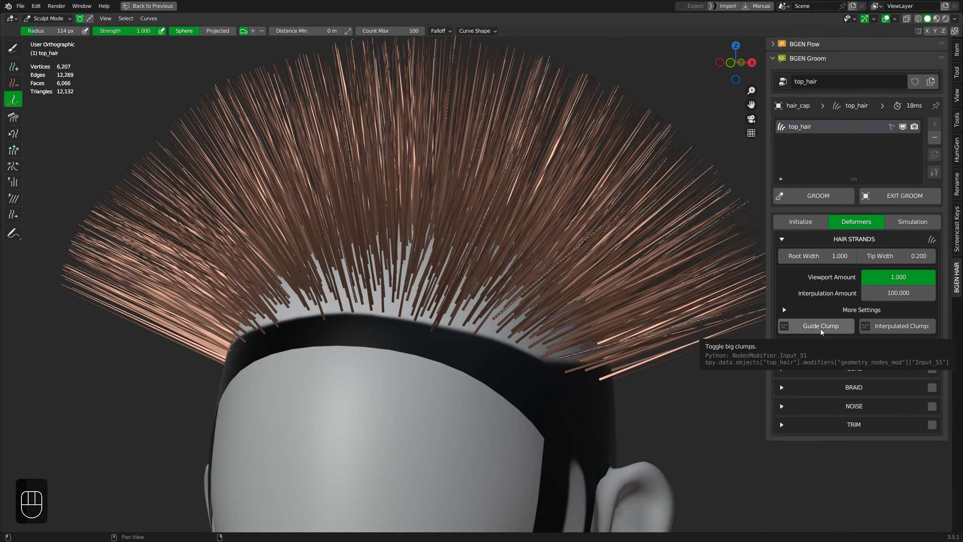
click(820, 328)
middle_drag(551, 322, 534, 294)
scroll(534, 337, up, 3)
scroll(580, 351, down, 5)
middle_drag(581, 351, 511, 334)
scroll(553, 337, up, 4)
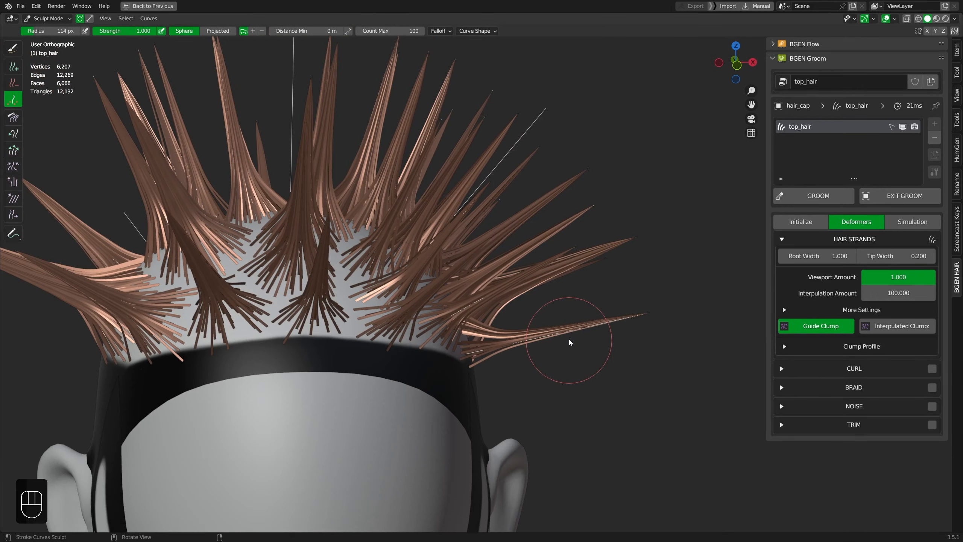
middle_drag(569, 339, 507, 318)
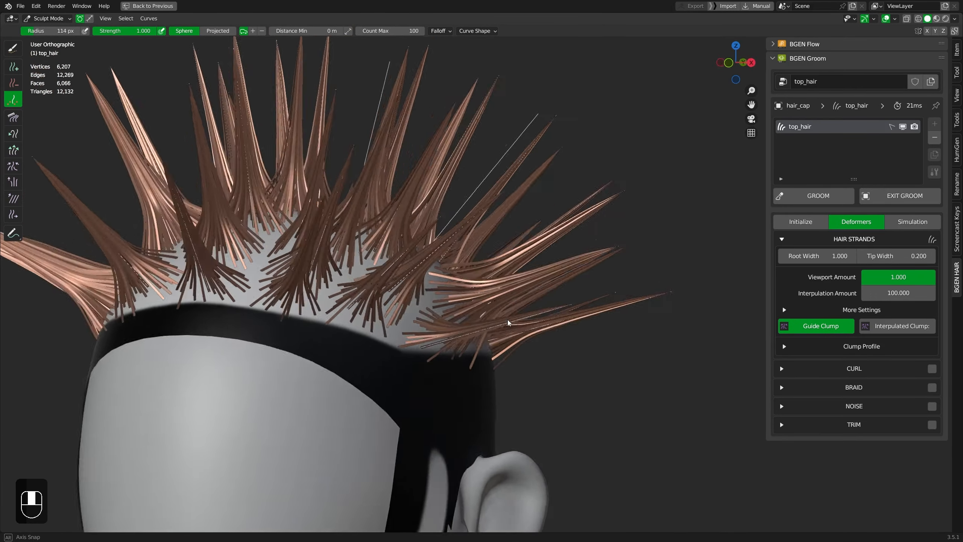
Reshape the clump profile curve by moving its points so the clumps stay wide and open towards the tips
key(KP_1)
scroll(534, 315, up, 5)
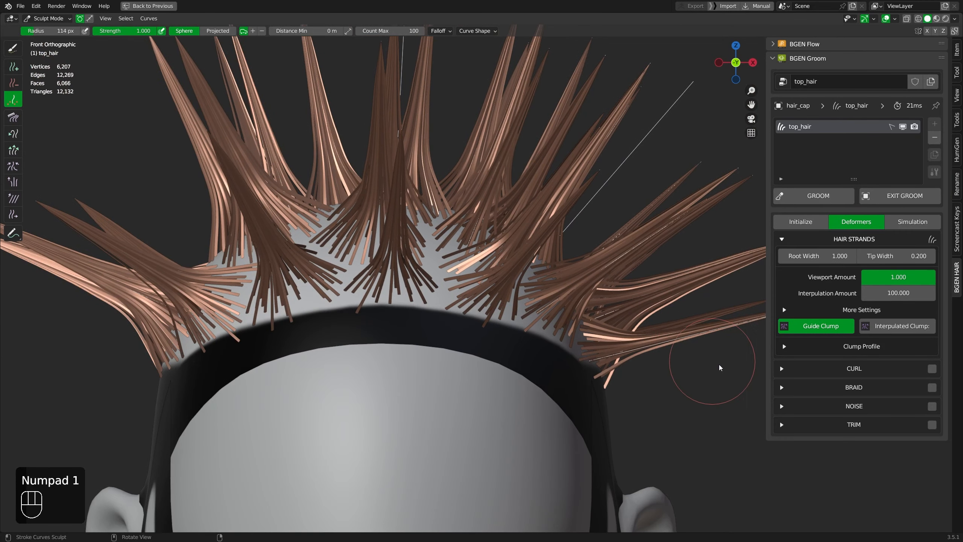
shift+middle_drag(637, 362, 656, 366)
click(850, 347)
scroll(645, 384, down, 1)
drag(817, 468, 867, 424)
drag(935, 492, 935, 476)
drag(858, 433, 857, 435)
shift+middle_drag(564, 325, 569, 358)
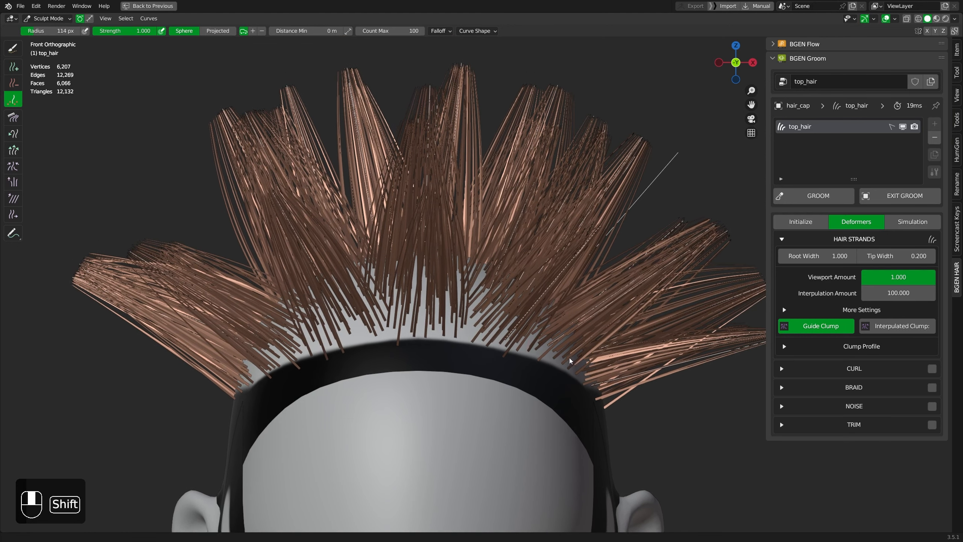
scroll(565, 359, down, 1)
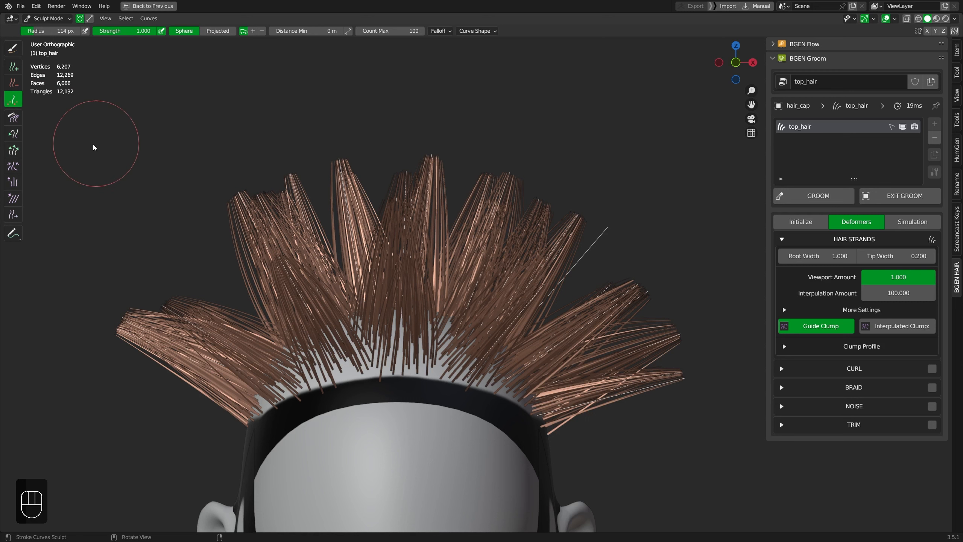
Switch to the Comb brush with a 335 px radius and enable X mirroring in the front view
right_click(18, 184)
click(60, 185)
middle_drag(497, 164, 513, 178)
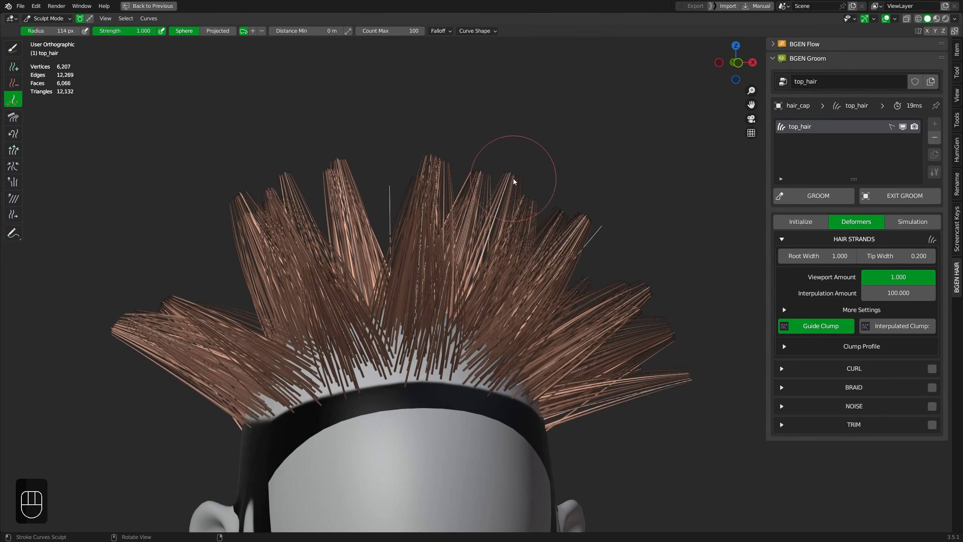
key(q)
key(q)
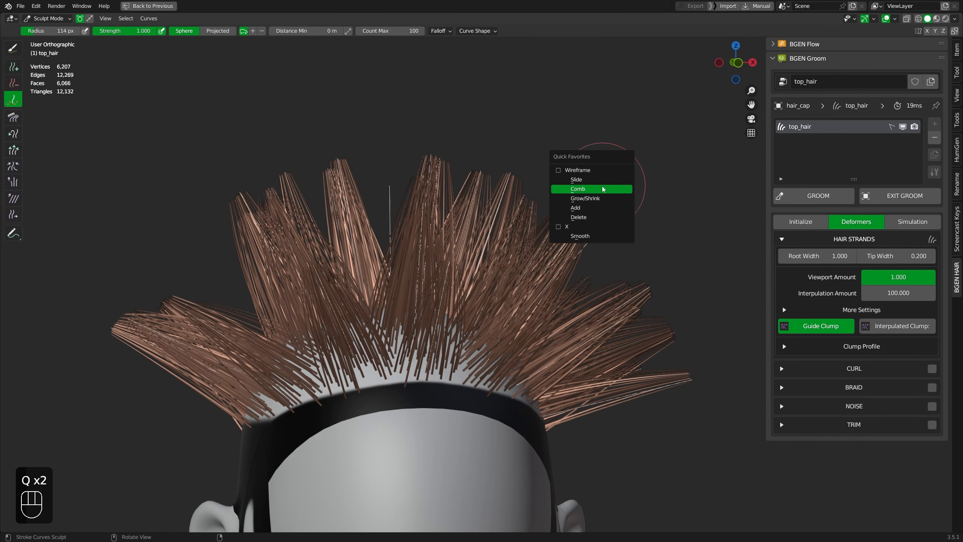
click(593, 189)
key(f)
click(644, 235)
key(KP_1)
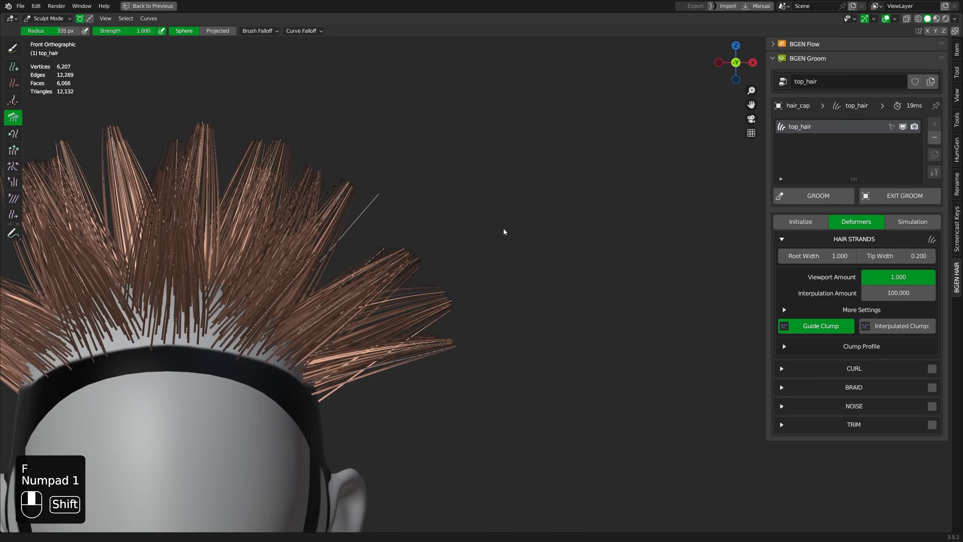
key(q)
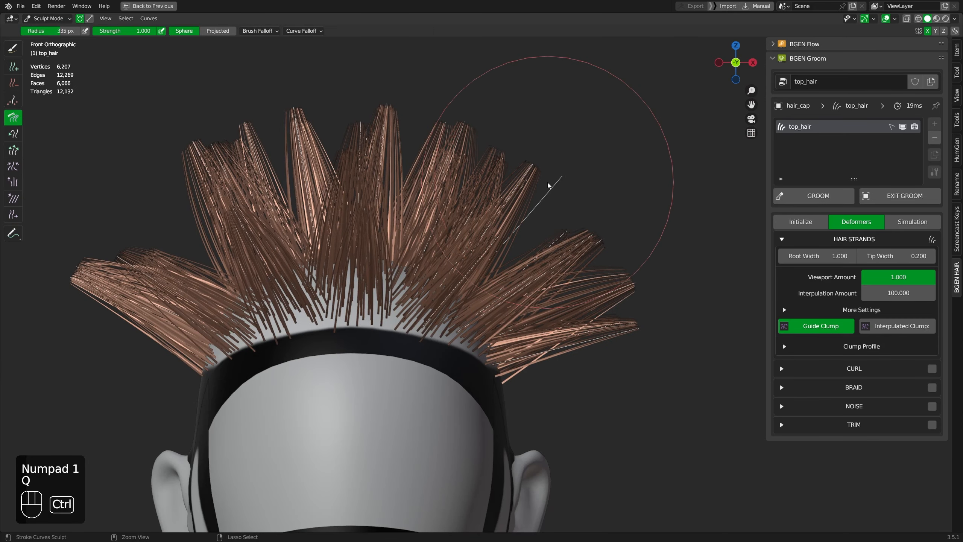
Comb the side strands upward from the front using the projected brush shape
ctrl+middle_drag(547, 185, 552, 228)
mouse_move(576, 253)
mouse_down()
mouse_move(561, 183)
mouse_move(559, 248)
mouse_move(574, 164)
mouse_up()
ctrl+middle_drag(535, 244, 515, 220)
shift+middle_drag(499, 184, 545, 265)
mouse_move(556, 318)
mouse_down()
mouse_move(544, 244)
mouse_move(548, 181)
mouse_up()
Comb the strands upward from the right side view so the top hair stands more upright
key(KP_3)
ctrl+middle_drag(421, 181, 450, 319)
mouse_move(318, 266)
shift+middle_down()
mouse_move(577, 257)
mouse_move(406, 219)
mouse_move(764, 162)
shift+middle_up()
scroll(540, 134, down, 2)
mouse_move(481, 235)
mouse_down()
mouse_move(476, 200)
mouse_move(399, 172)
mouse_up()
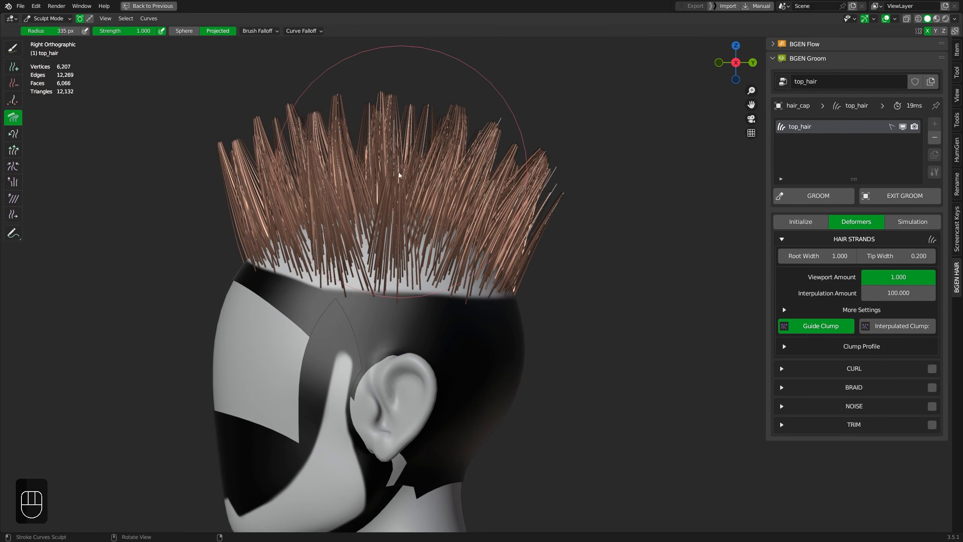
shift+middle_drag(399, 171, 402, 222)
drag(396, 265, 425, 195)
ctrl+middle_drag(426, 195, 573, 185)
Switch to the Grow/Shrink brush with the projected shape and a radius of about 269 px
key(q)
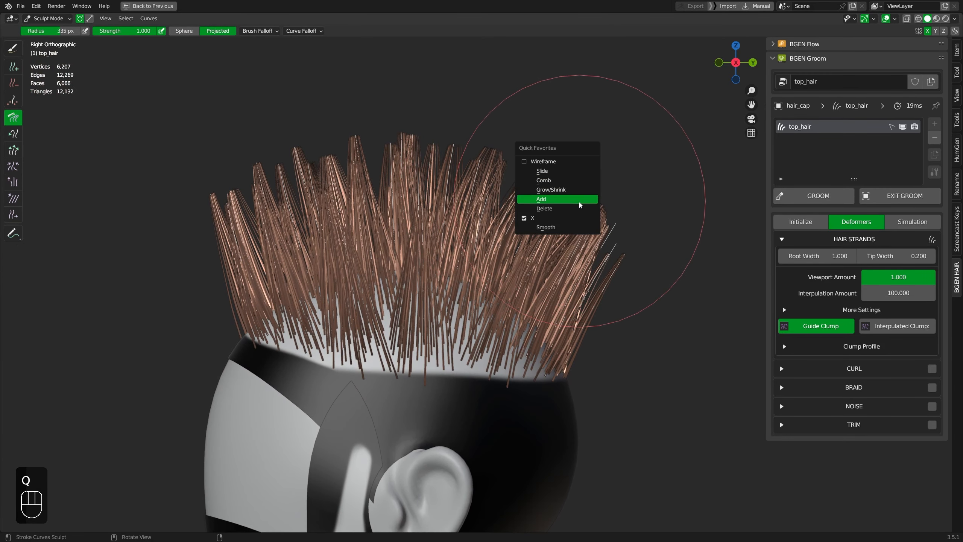
click(589, 189)
mouse_move(493, 184)
shift+middle_down()
mouse_move(477, 213)
mouse_move(458, 212)
mouse_move(467, 236)
shift+middle_up()
click(240, 29)
key(f)
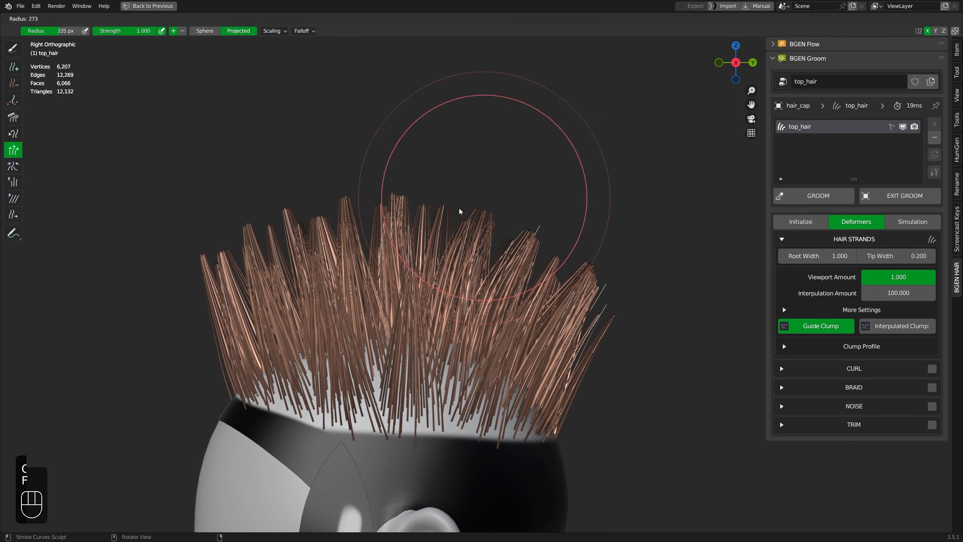
click(549, 197)
Shorten the tallest strands to level the top of the hair, and save the file from Object Mode
shift+middle_drag(538, 183, 535, 172)
ctrl+middle_drag(438, 179, 459, 169)
mouse_move(546, 156)
ctrl+mouse_down()
mouse_move(291, 168)
mouse_move(206, 183)
mouse_move(530, 208)
ctrl+mouse_up()
key(f)
mouse_move(579, 256)
mouse_down()
mouse_move(496, 236)
mouse_move(257, 247)
mouse_move(611, 235)
mouse_up()
key(KP_1)
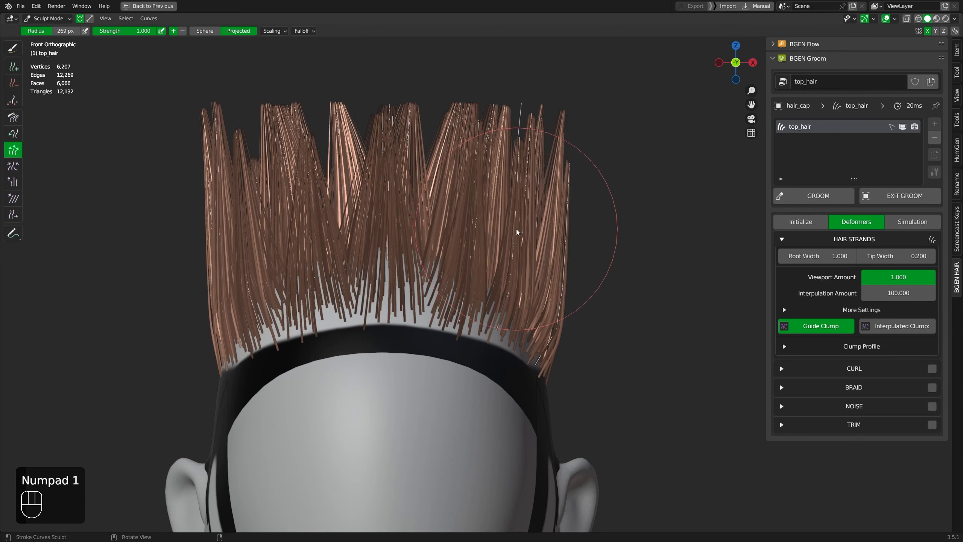
key(KP_3)
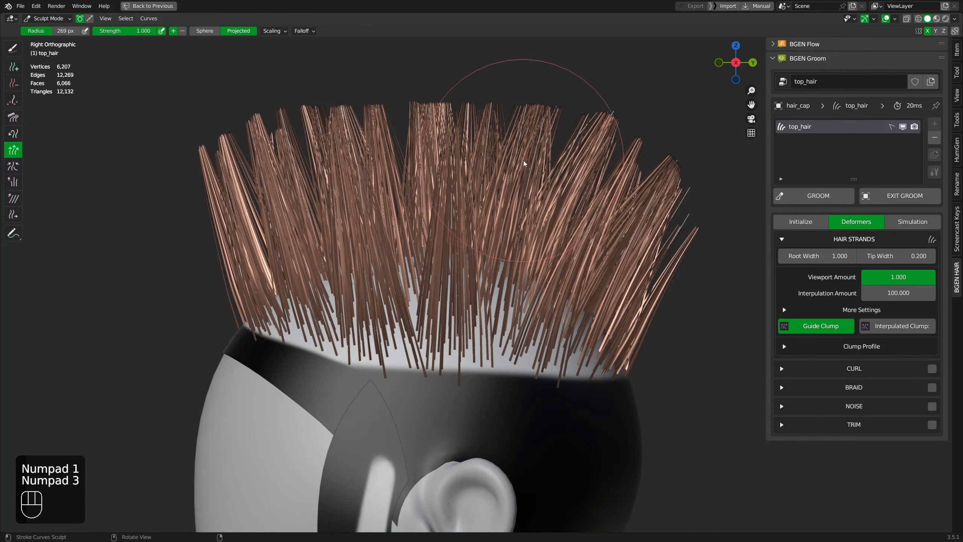
ctrl+middle_drag(523, 161, 462, 150)
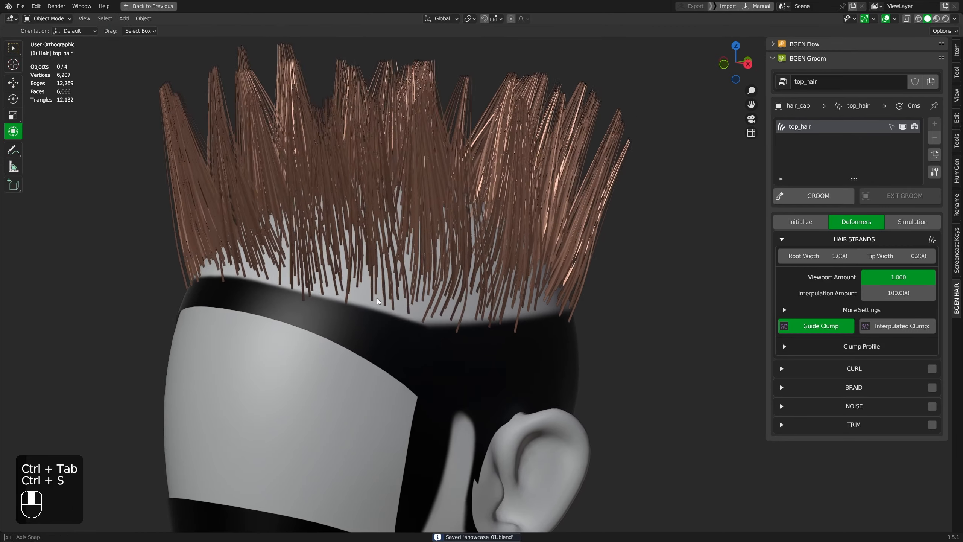
Select the hair cap and rescale its hair with a re-scale factor of 2.00
mouse_move(378, 298)
middle_down()
mouse_move(332, 319)
mouse_move(394, 303)
middle_up()
click(343, 319)
shift+middle_drag(494, 309, 545, 314)
middle_drag(530, 264, 594, 250)
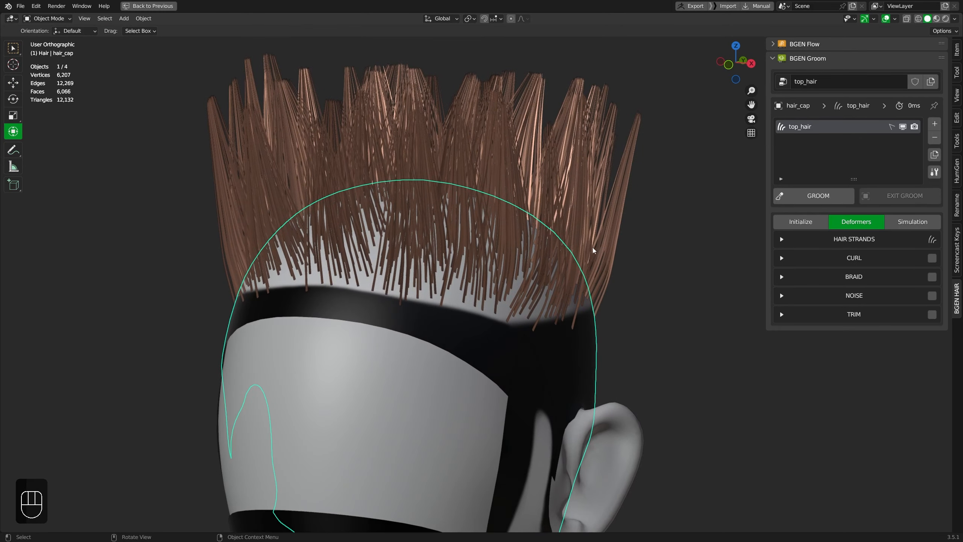
middle_drag(633, 224, 631, 222)
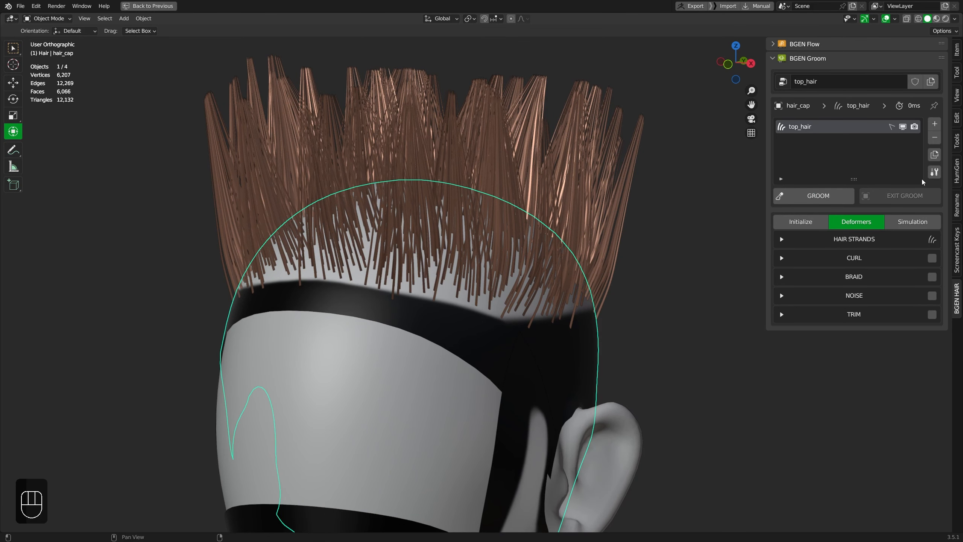
click(934, 172)
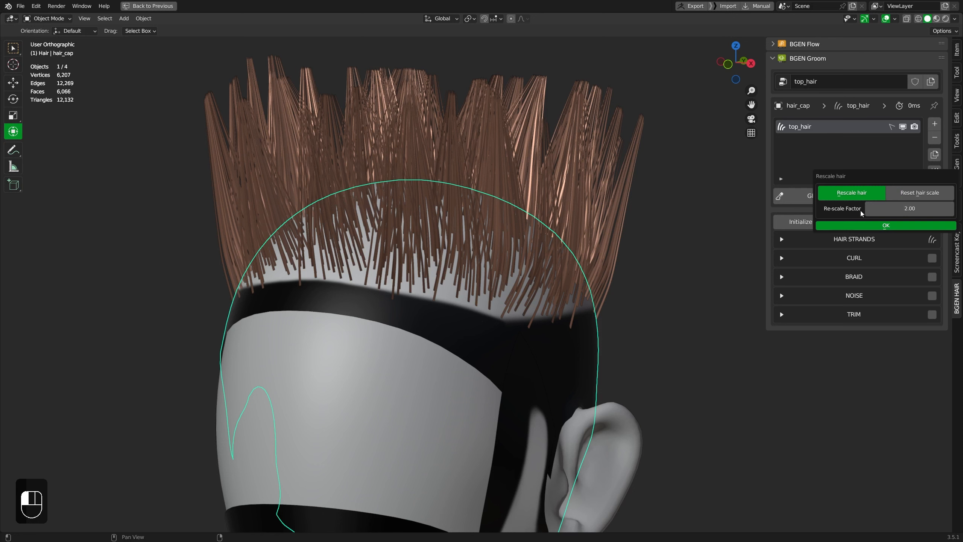
click(885, 226)
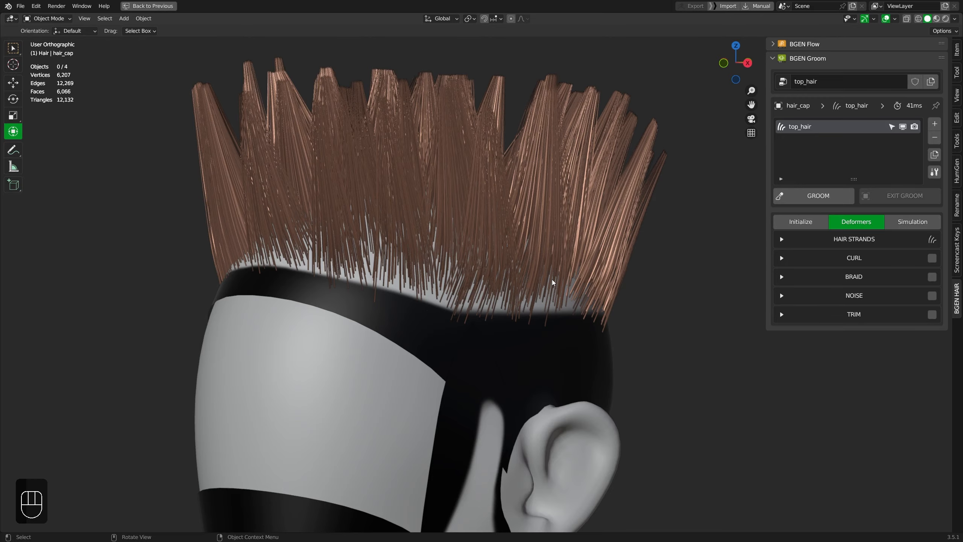
Inspect the hairline up close and expand the additional hair strand settings
middle_drag(369, 312, 493, 307)
middle_drag(529, 256, 510, 248)
scroll(509, 249, up, 3)
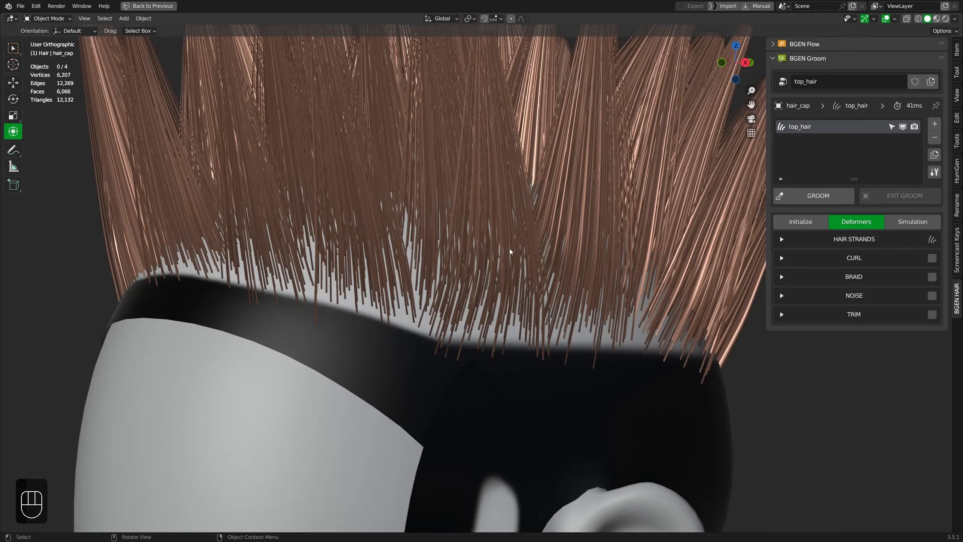
mouse_move(439, 307)
middle_down()
mouse_move(395, 311)
mouse_move(455, 299)
middle_up()
middle_drag(455, 299, 493, 297)
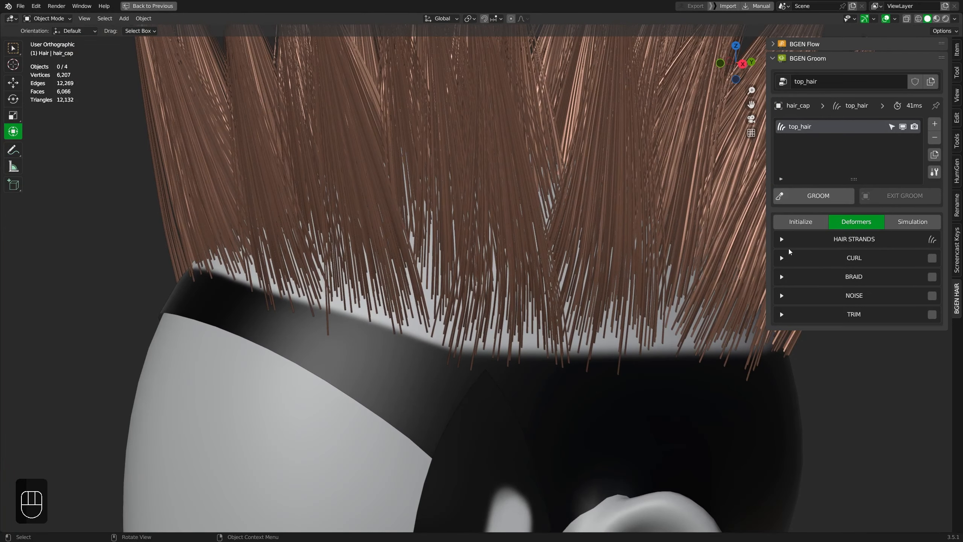
click(864, 244)
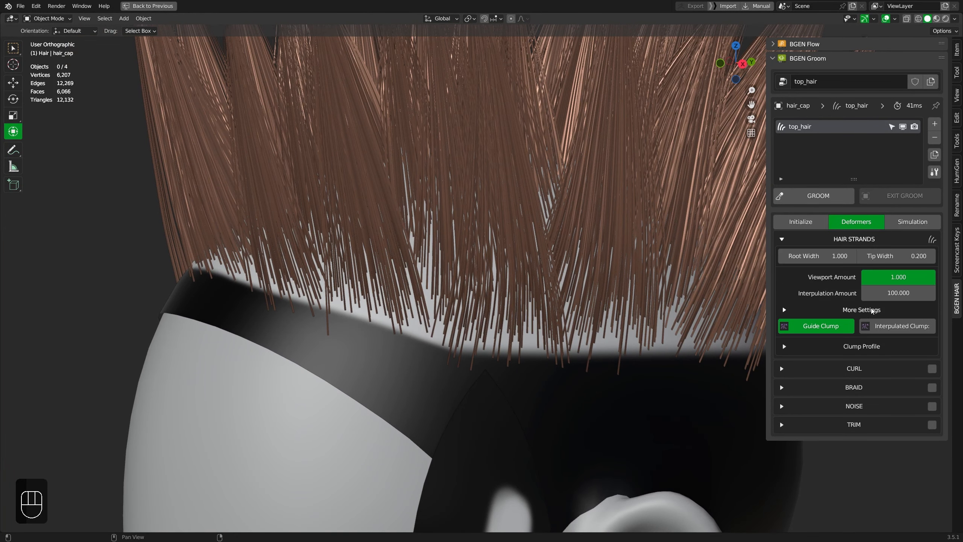
click(857, 310)
Raise the hair strands' Mesh Subdiv to 2 to refine the hairline along the density map's edge
shift+middle_drag(485, 370, 461, 274)
scroll(515, 256, up, 2)
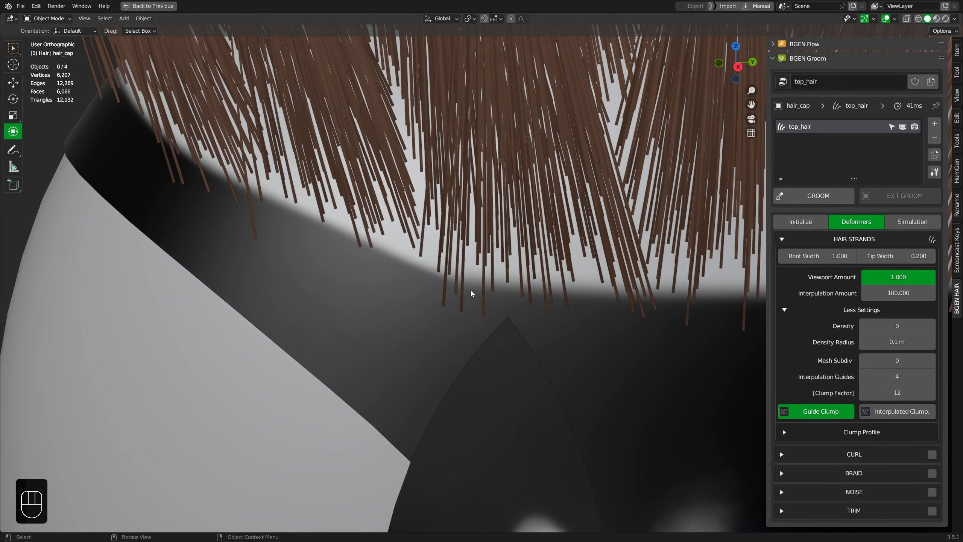
middle_drag(524, 309, 541, 305)
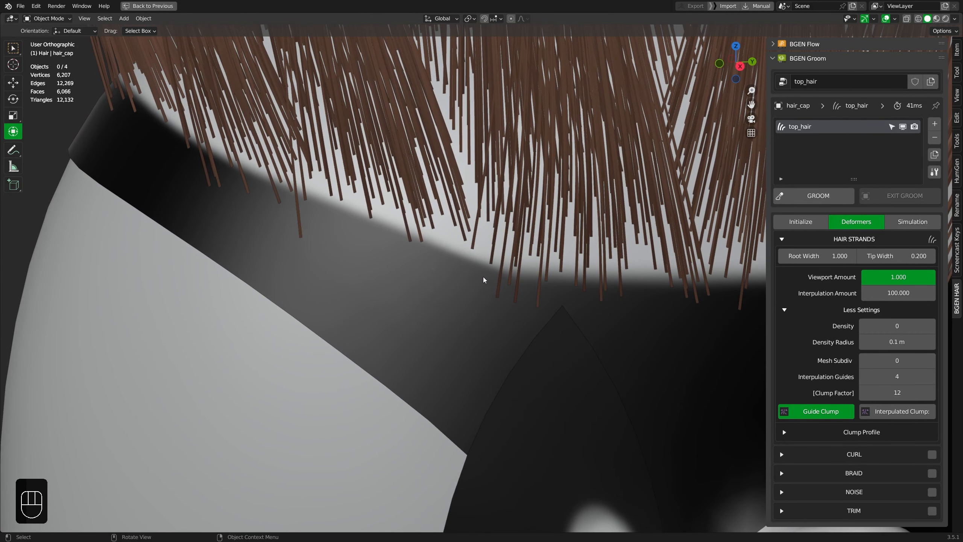
middle_drag(483, 285, 509, 312)
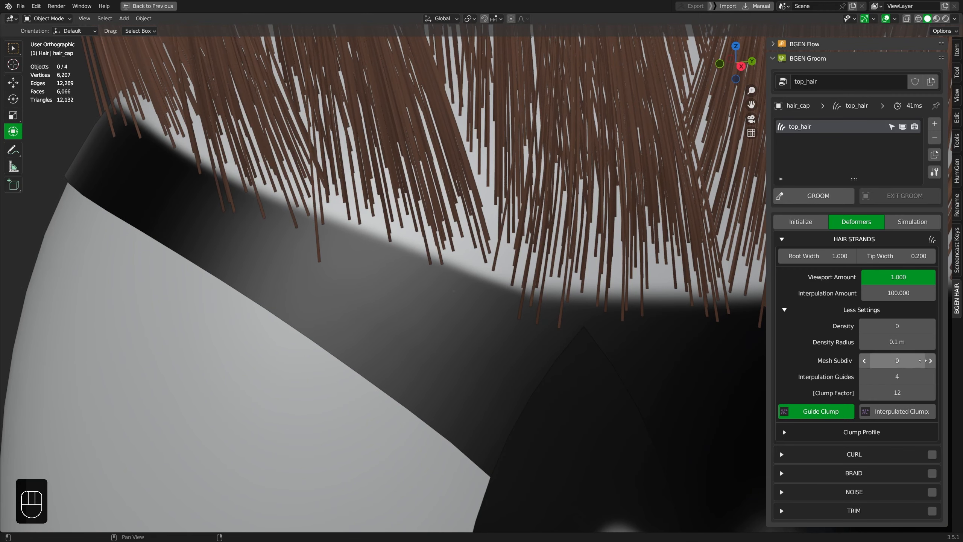
click(930, 363)
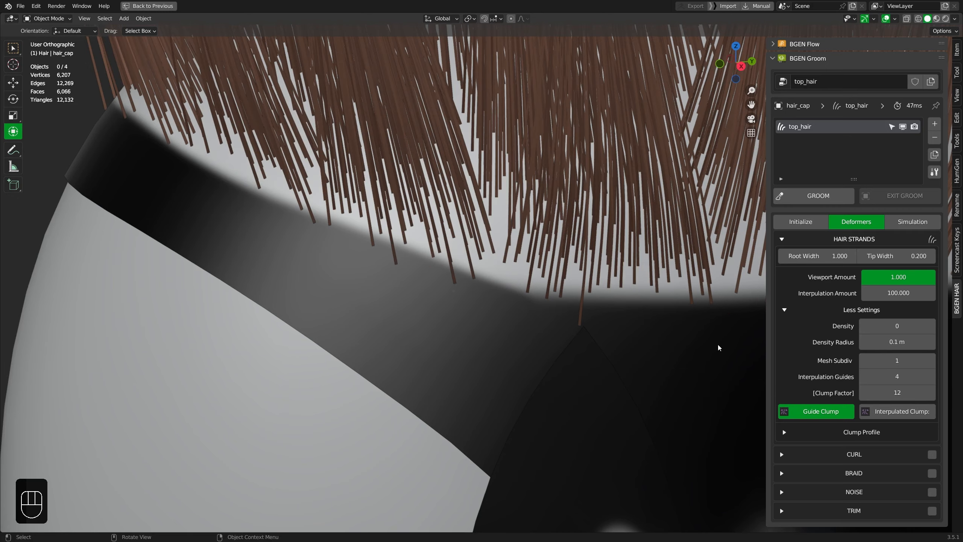
middle_drag(716, 344, 404, 314)
ctrl+middle_drag(404, 315, 374, 302)
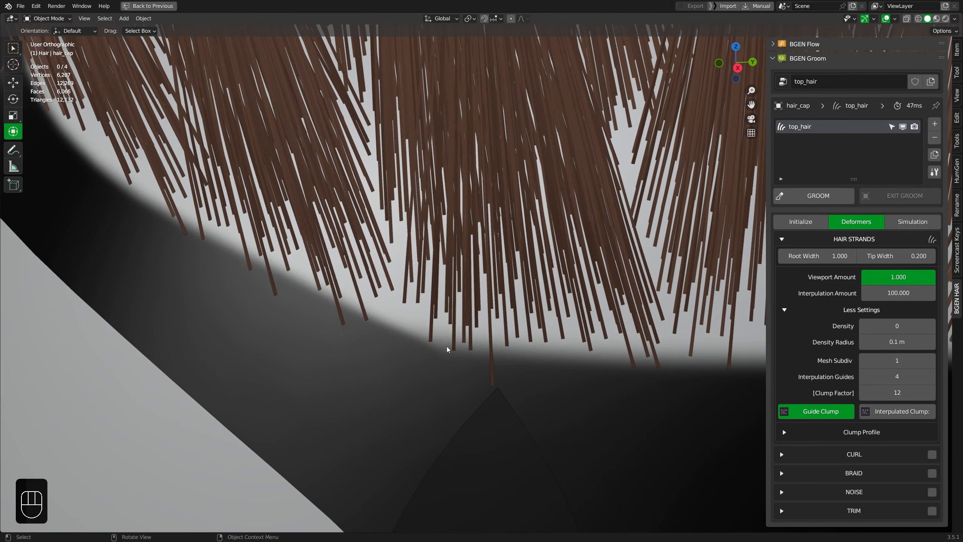
ctrl+middle_drag(447, 349, 413, 379)
click(930, 361)
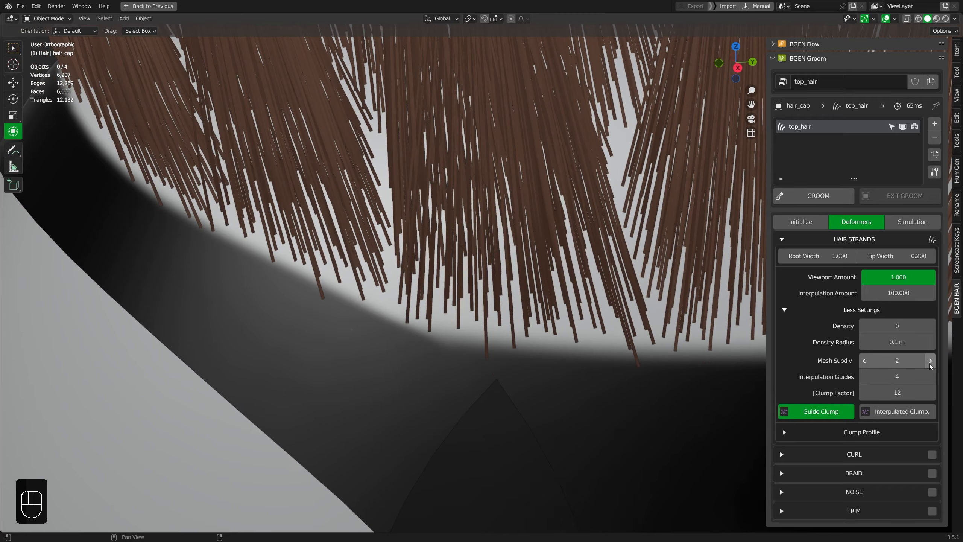
Examine the refined hairline from the front and side, and collapse the additional strand settings
scroll(445, 340, down, 5)
middle_drag(445, 340, 464, 270)
key(KP_1)
scroll(691, 354, up, 2)
middle_drag(409, 243, 385, 310)
middle_drag(448, 349, 557, 354)
scroll(557, 354, up, 1)
click(870, 310)
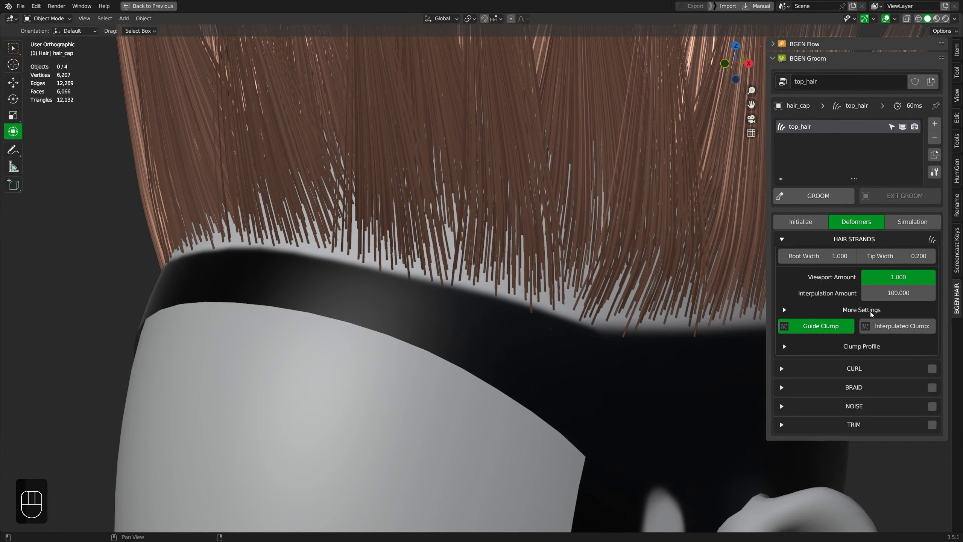
scroll(396, 305, down, 5)
key(KP_1)
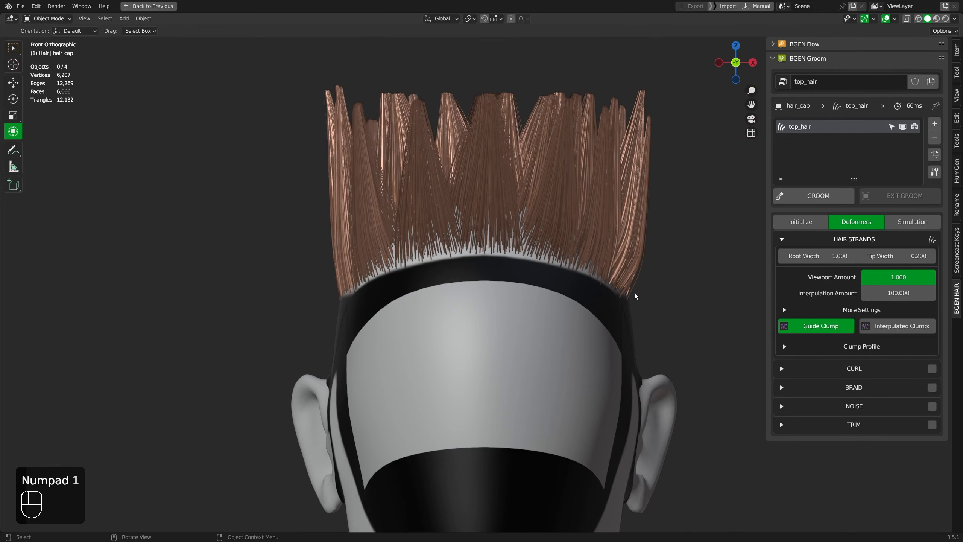
Enable the Curl deformer with Curl Type 1 on top_hair and open its settings
middle_drag(635, 296, 436, 241)
key(KP_1)
middle_drag(591, 269, 692, 367)
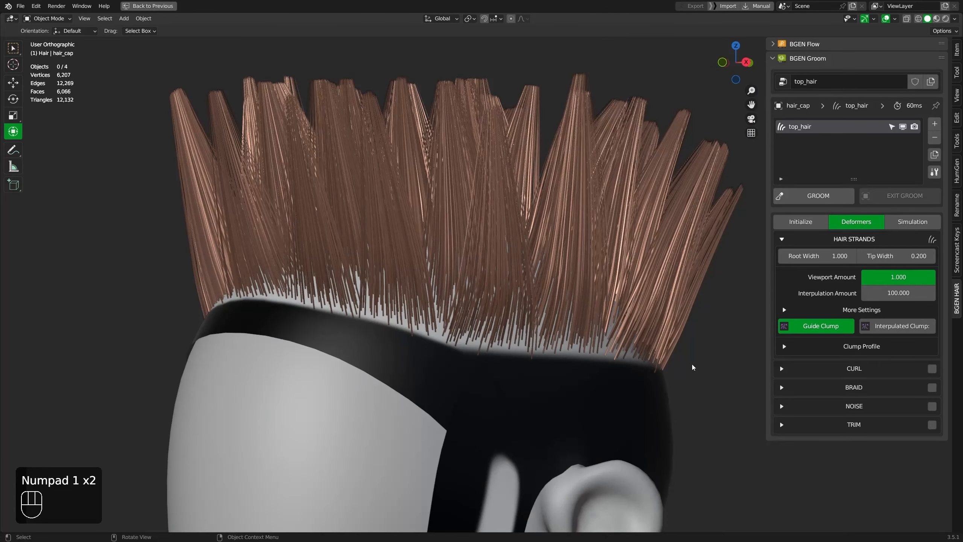
click(860, 242)
click(861, 257)
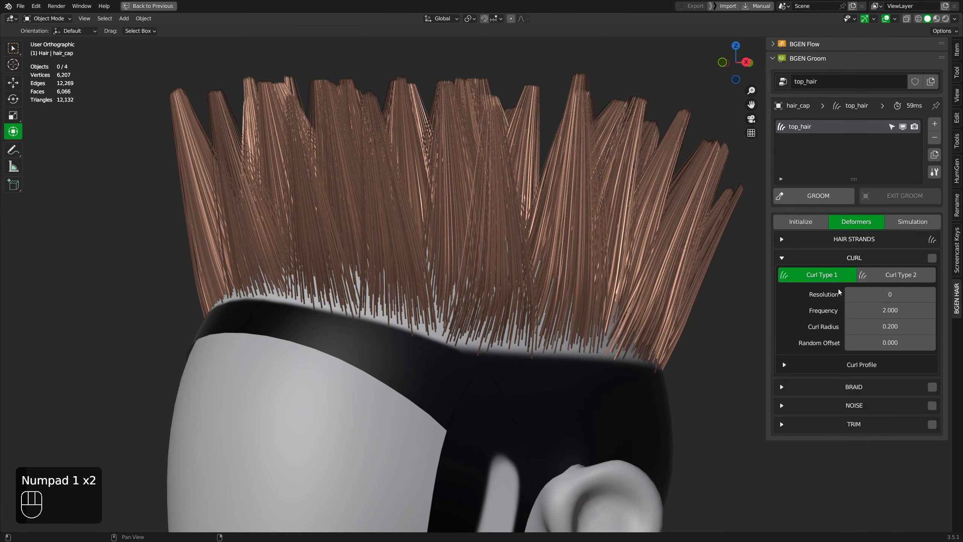
click(932, 258)
middle_drag(492, 320, 603, 321)
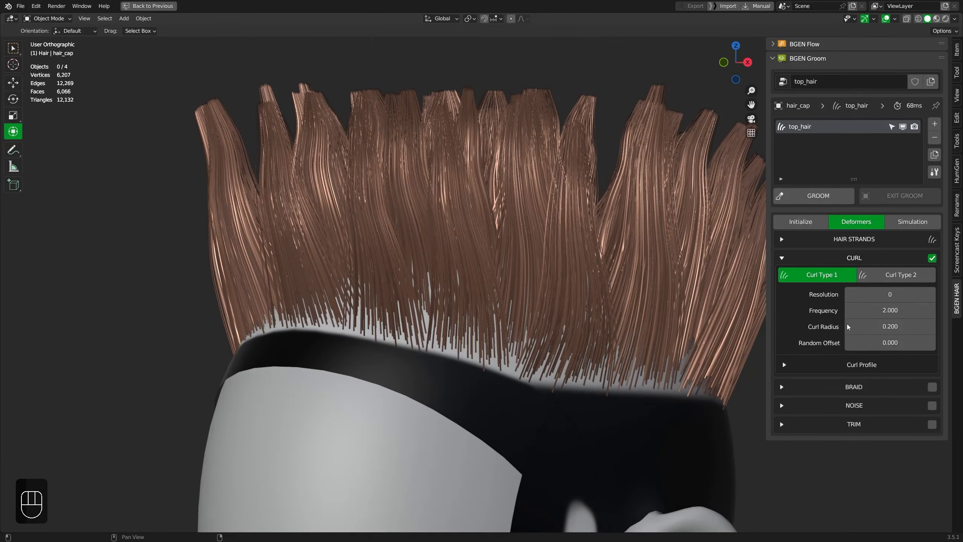
Set the curl's Frequency to 3.270 and its Resolution to 1 for smoother waves
mouse_move(881, 310)
mouse_down()
mouse_move(909, 310)
mouse_move(886, 310)
mouse_move(897, 310)
mouse_up()
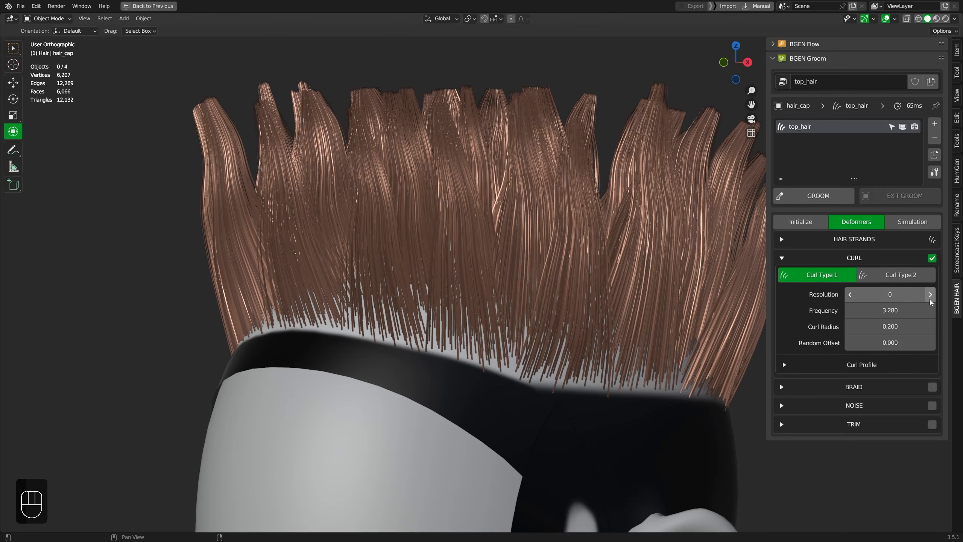
click(930, 298)
middle_drag(569, 314, 617, 314)
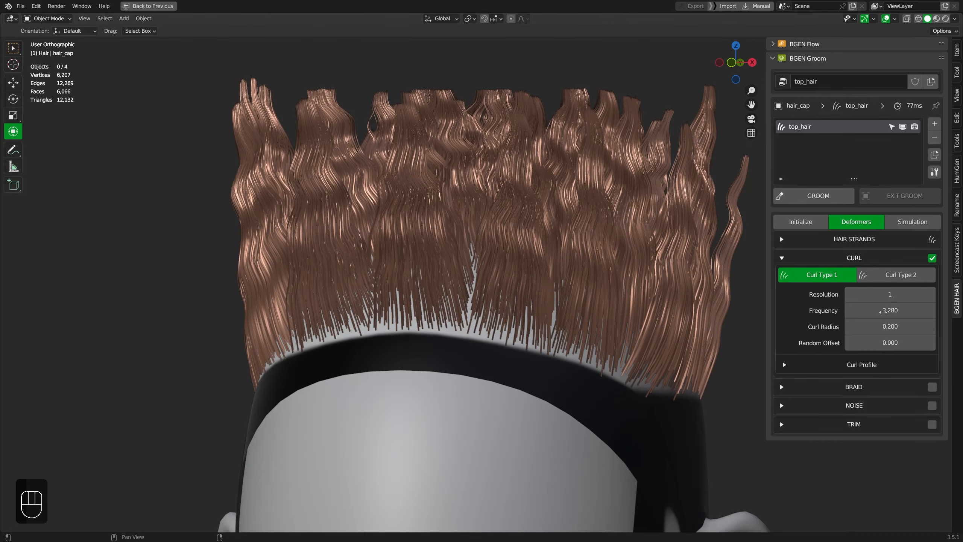
drag(880, 310, 878, 310)
shift+middle_drag(611, 368, 593, 357)
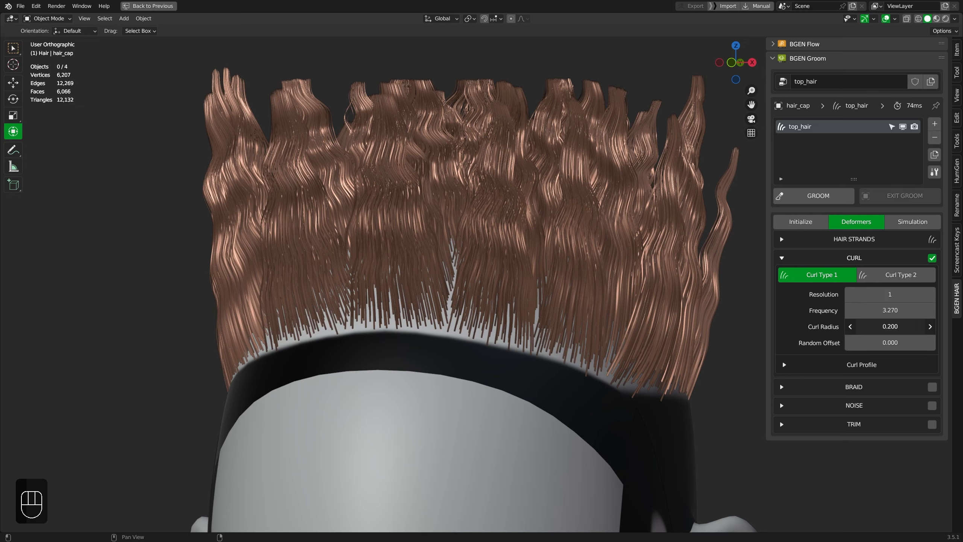
Set the Curl Radius to 0.750 and the curl's Random Offset to 0.159
drag(889, 326, 912, 326)
middle_drag(599, 343, 615, 346)
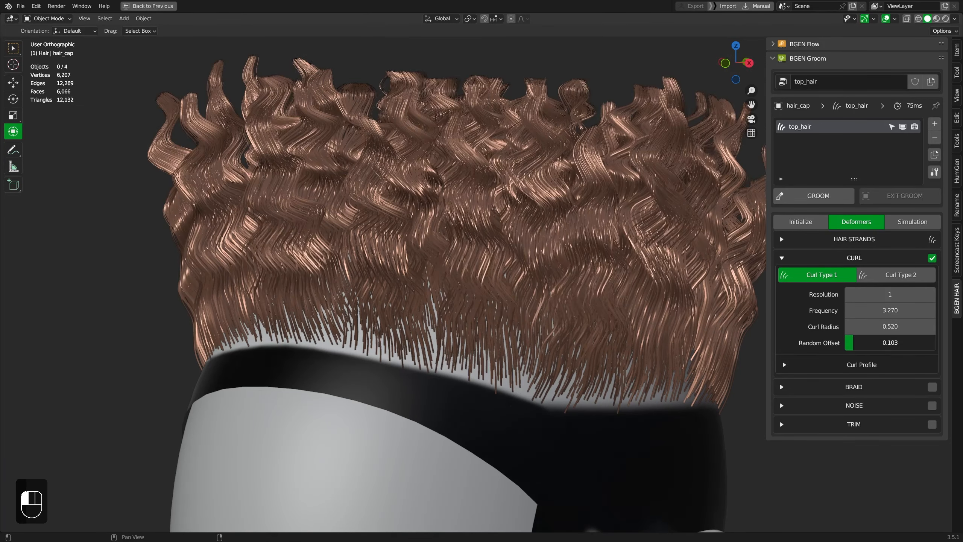
key(KP_1)
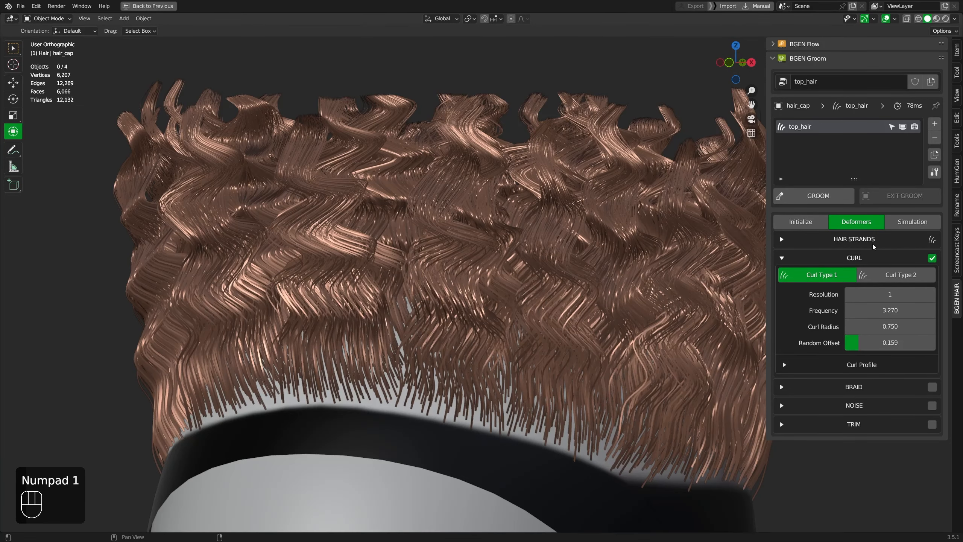
Thin the hair strands by setting Root Width to 0.200 and Tip Width to 0.100
click(869, 238)
scroll(534, 309, down, 1)
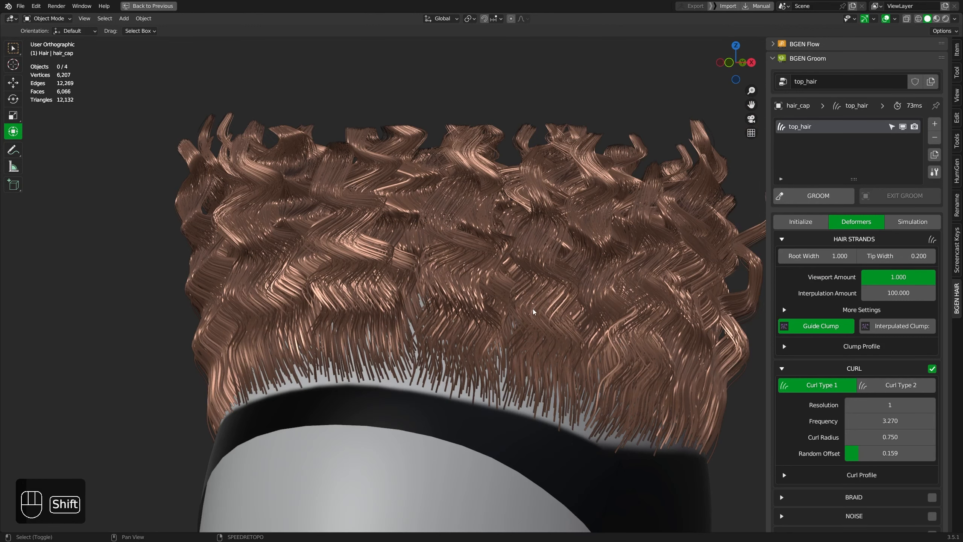
shift+middle_drag(534, 310, 533, 332)
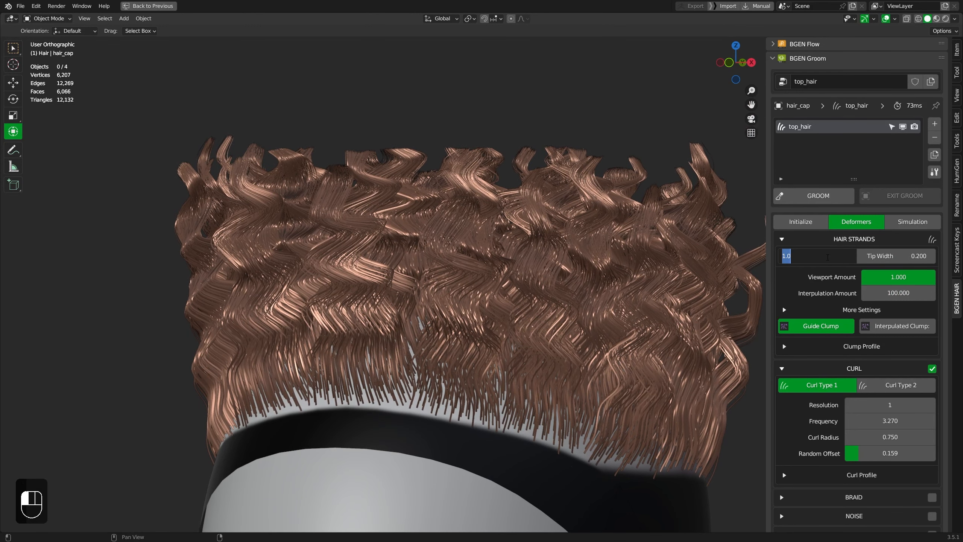
key(Return)
click(921, 259)
text(.1)
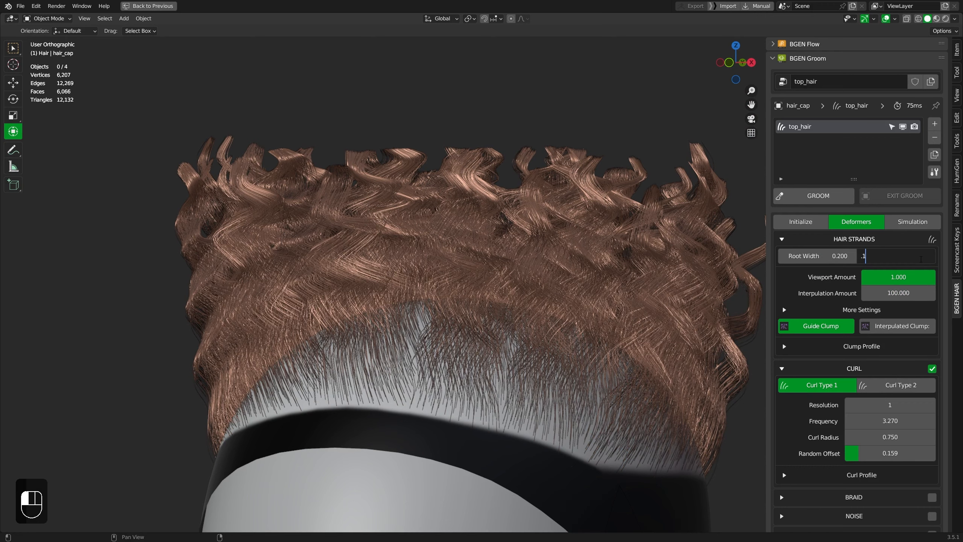
key(Return)
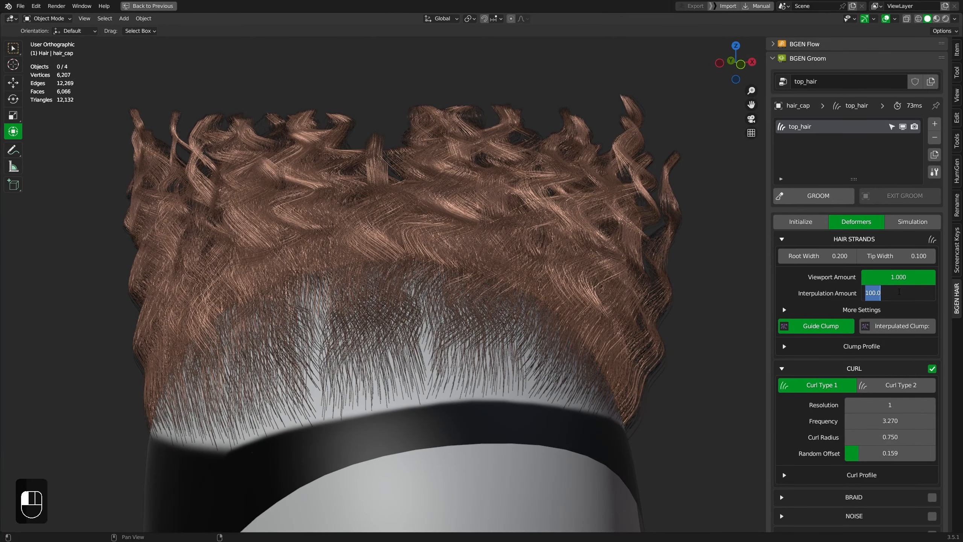
Raise the hair strands' Interpolation Amount to 500 and inspect the denser curls from the front and sides
click(899, 292)
text(500)
key(Return)
middle_drag(652, 367, 578, 396)
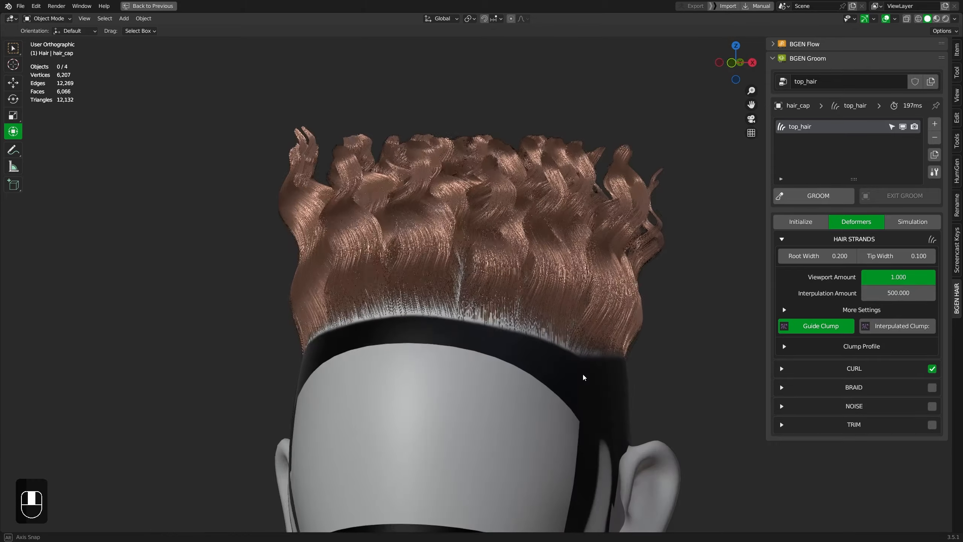
scroll(619, 358, up, 1)
middle_drag(489, 398, 489, 308)
scroll(499, 396, down, 3)
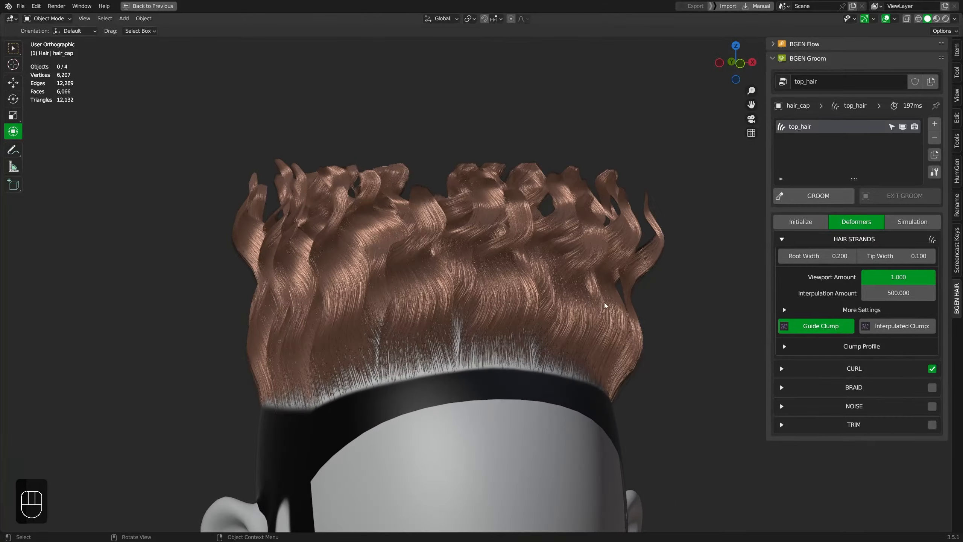
middle_drag(604, 302, 610, 325)
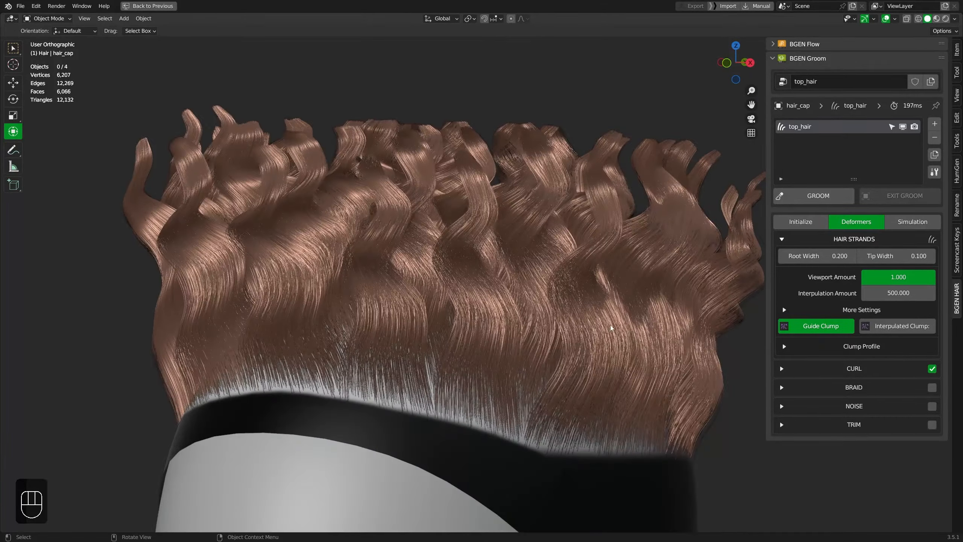
key(KP_1)
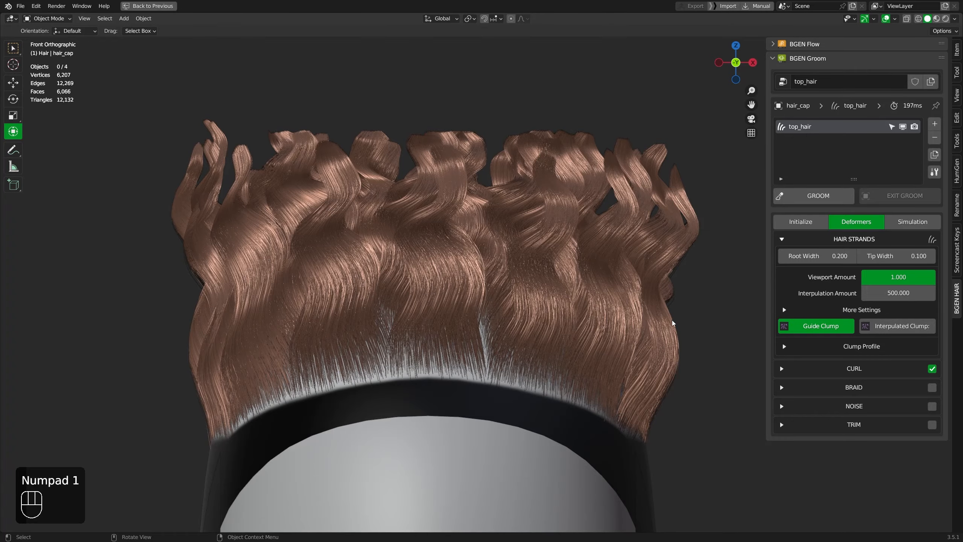
middle_drag(671, 320, 549, 251)
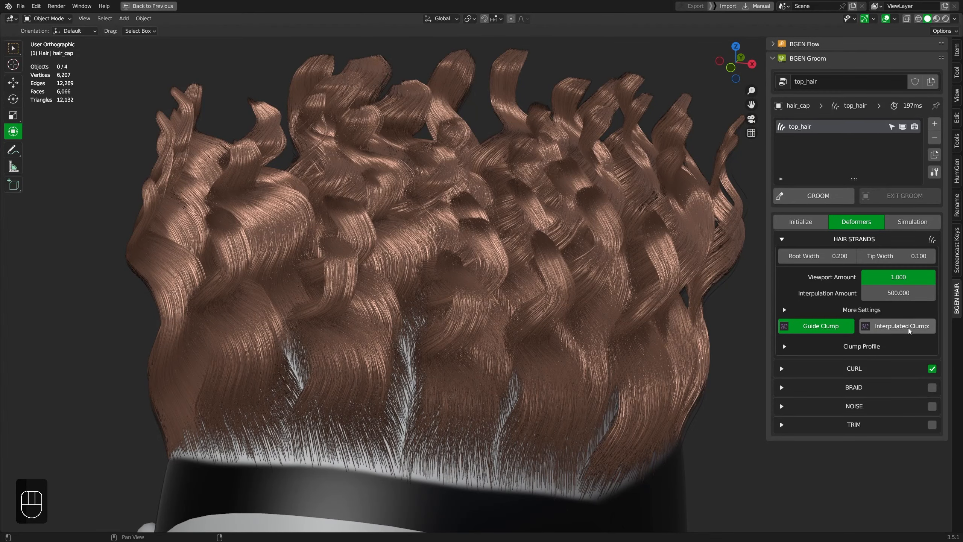
Enable Interpolated Clump in addition to Guide Clump and set its amount to 0.354
ctrl+middle_drag(626, 424, 532, 338)
shift+middle_drag(533, 339, 246, 339)
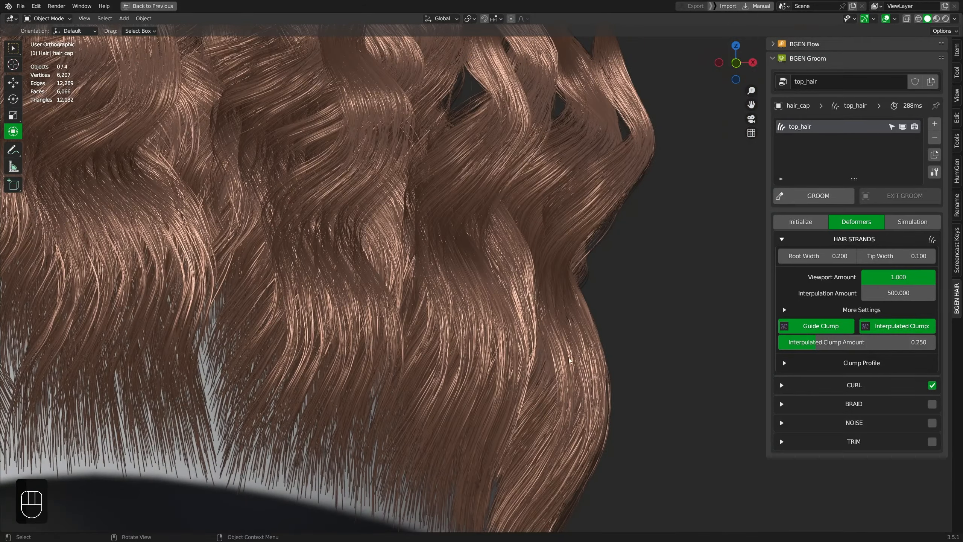
shift+middle_drag(569, 360, 609, 363)
mouse_move(815, 342)
mouse_down()
mouse_move(911, 342)
mouse_move(833, 341)
mouse_up()
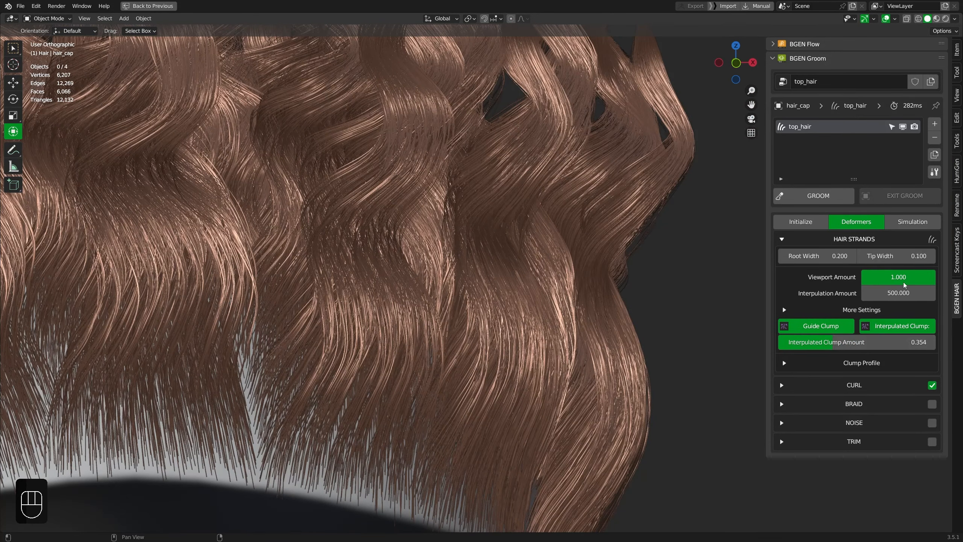
Reduce the hair's Viewport Amount to 0.250 and check the hairline up close
click(903, 278)
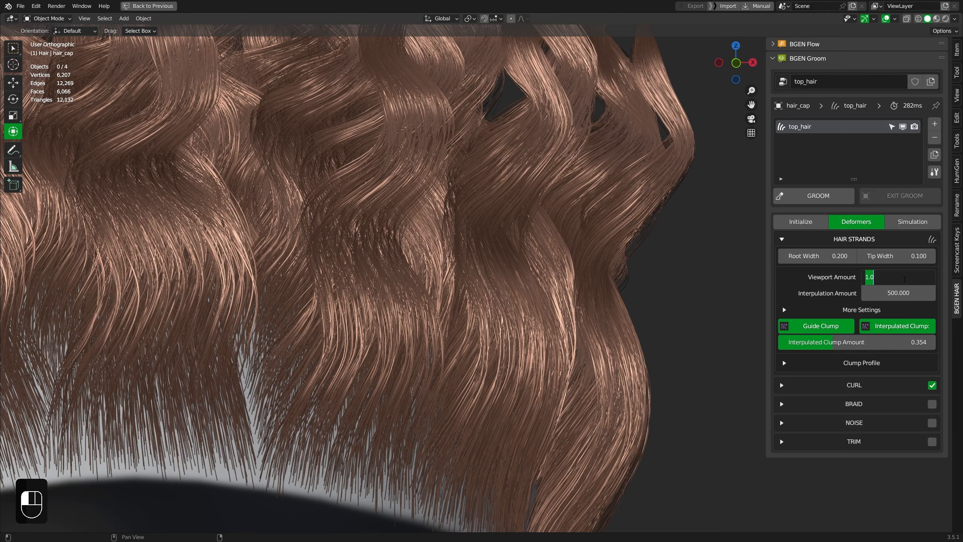
key(Return)
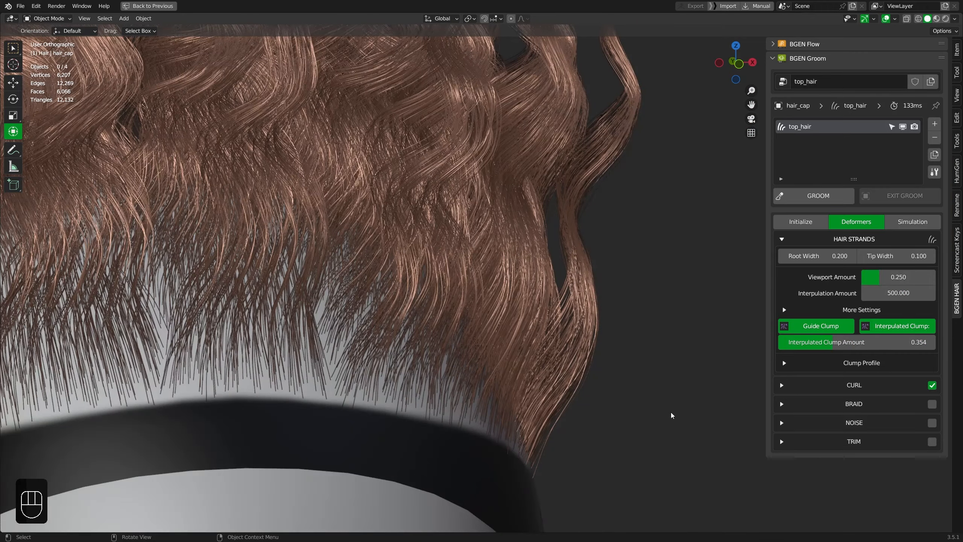
middle_drag(605, 370, 638, 356)
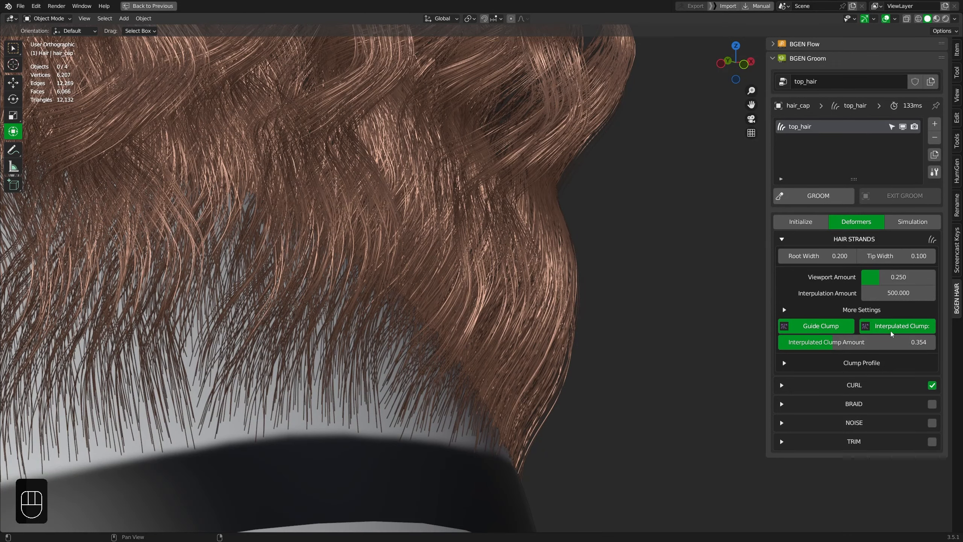
Compare the hair without Guide Clump and with a lower Interpolated Clump amount, and return to guide clumping only
click(819, 325)
ctrl+middle_drag(700, 300, 470, 338)
ctrl+middle_drag(470, 337, 708, 368)
drag(830, 344, 727, 341)
scroll(574, 346, down, 4)
middle_drag(574, 346, 549, 281)
click(807, 329)
middle_drag(530, 343, 537, 345)
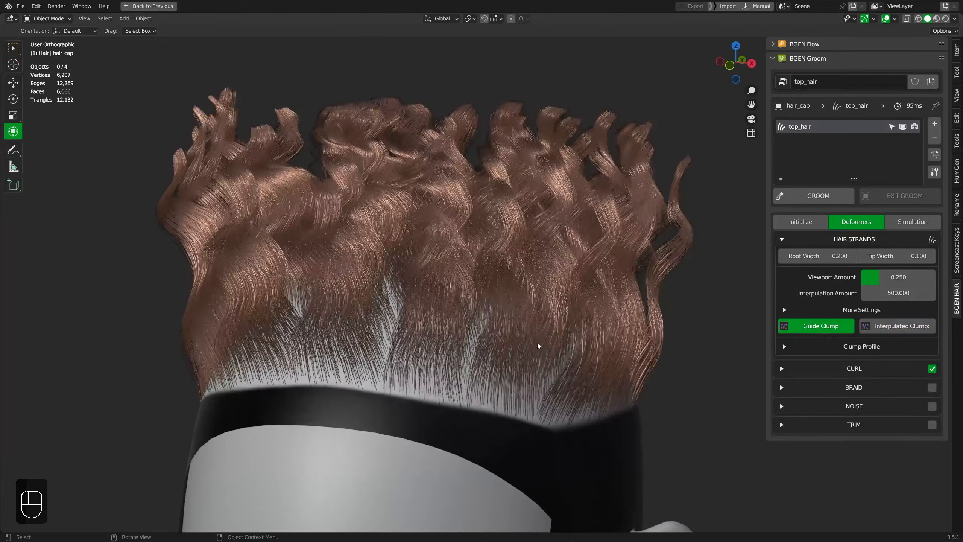
Switch the hair from Guide Clump to Interpolated Clump and set the clump amount to 0.164
click(812, 326)
click(893, 326)
drag(796, 343, 818, 343)
middle_drag(722, 387, 734, 395)
Set the curl's Frequency to 1.930 and view the whole hairstyle from the front
click(861, 384)
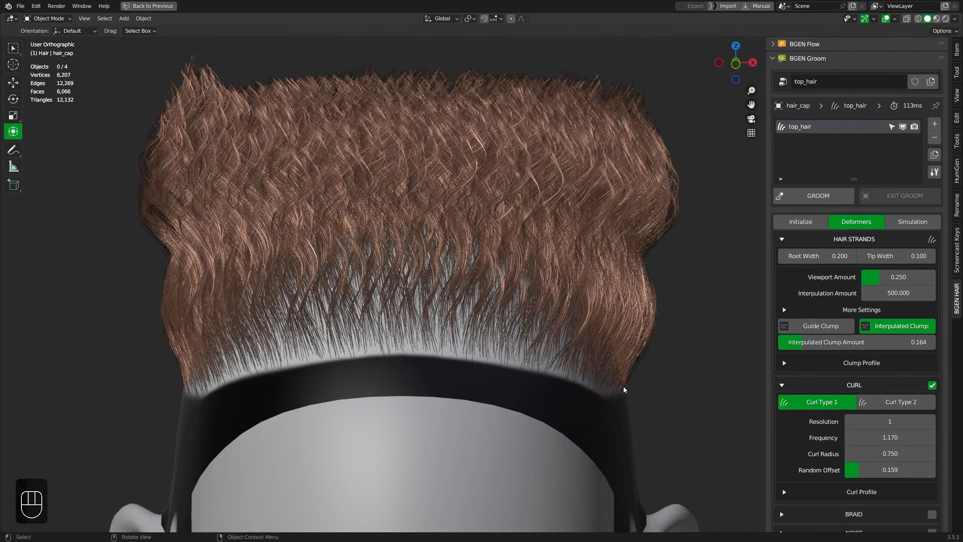
ctrl+middle_drag(586, 408, 582, 389)
mouse_move(859, 437)
mouse_down()
mouse_move(849, 437)
mouse_move(873, 437)
mouse_up()
scroll(468, 350, down, 5)
mouse_move(468, 351)
middle_down()
mouse_move(595, 353)
mouse_move(494, 337)
mouse_move(329, 365)
mouse_move(436, 327)
mouse_move(456, 341)
middle_up()
scroll(605, 343, up, 2)
key(KP_1)
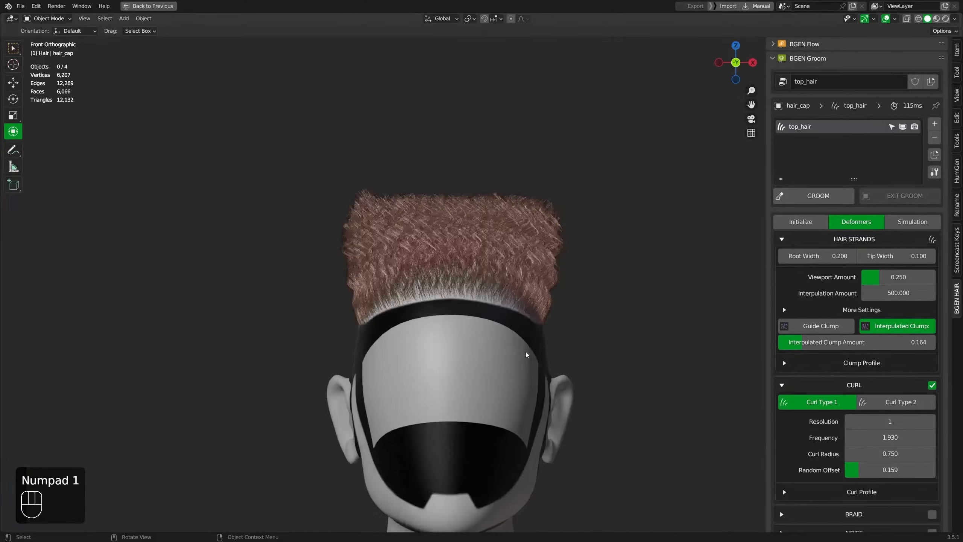
Enable the Noise deformer on top_hair and expand its settings
ctrl+middle_drag(529, 350, 629, 297)
scroll(887, 436, down, 2)
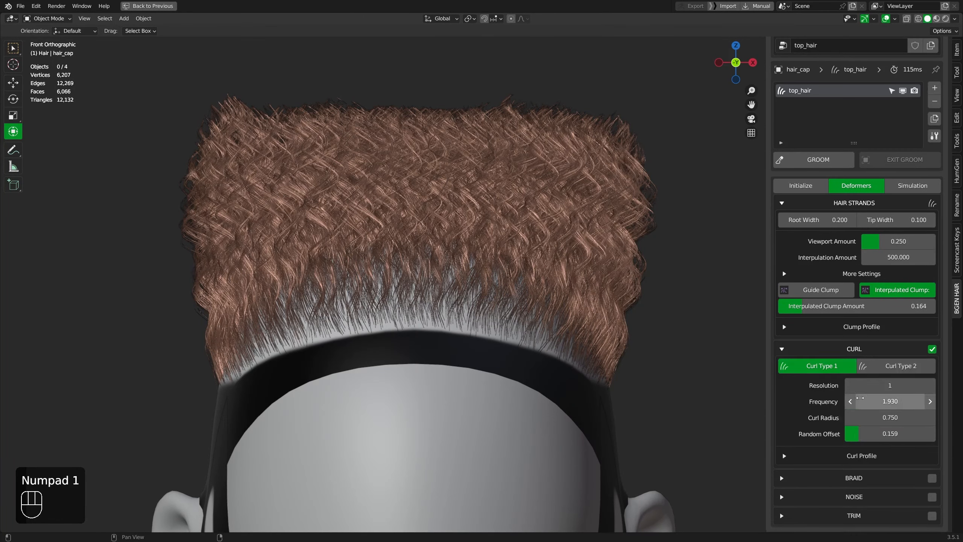
click(854, 349)
click(931, 387)
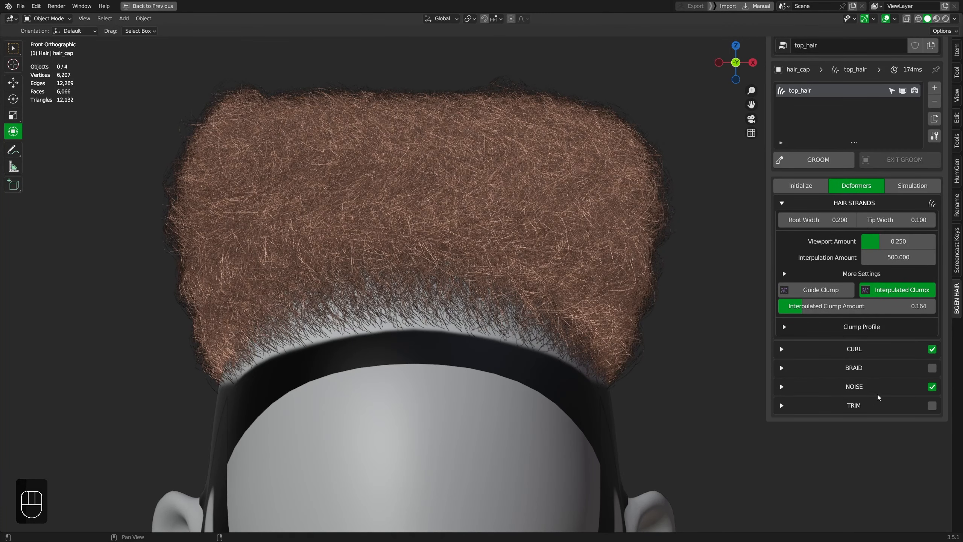
click(858, 389)
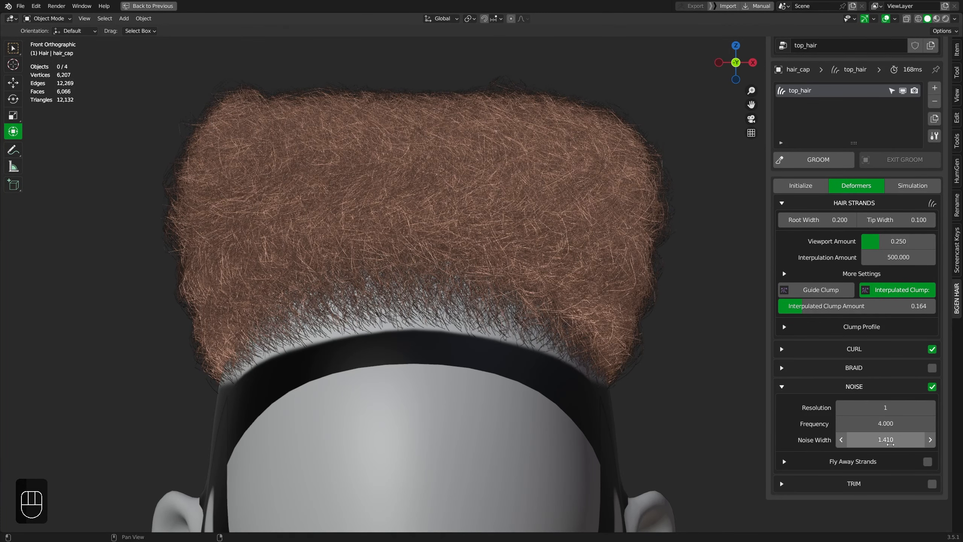
Set the noise to Noise Width 0.260, Frequency 4.650 and Resolution 2
drag(885, 439, 835, 440)
drag(885, 423, 910, 423)
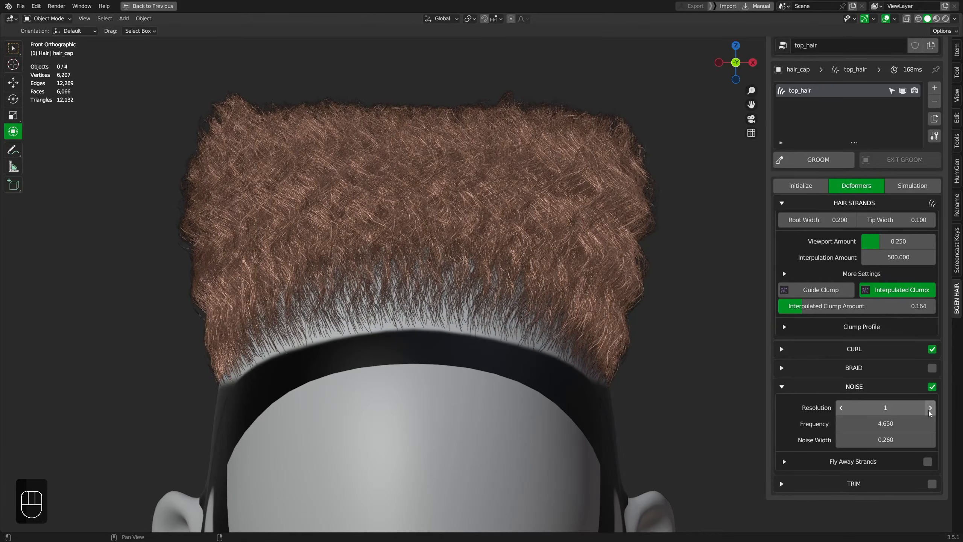
click(929, 409)
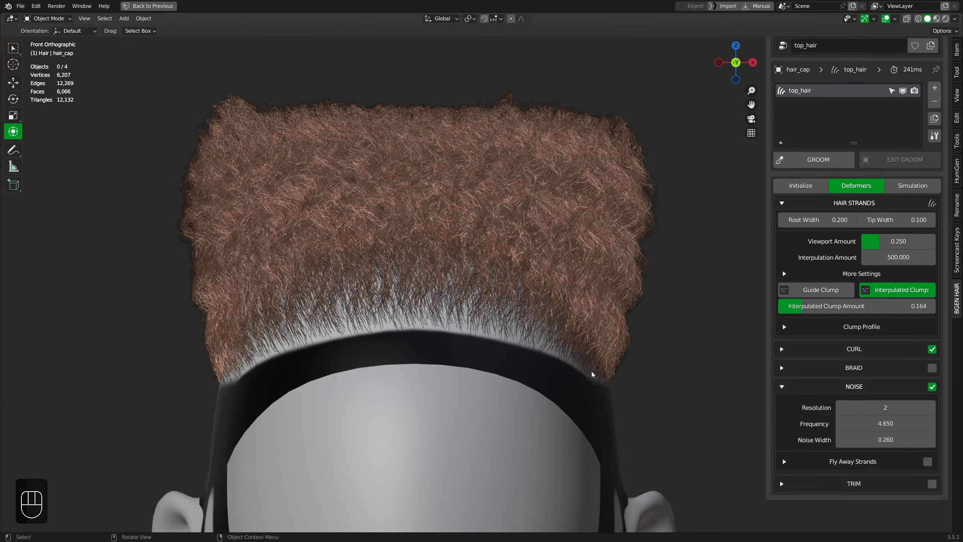
Set the Viewport Amount to 1.000 and the Interpolation Amount to 250, and enter groom mode
middle_drag(512, 337, 712, 258)
key(KP_1)
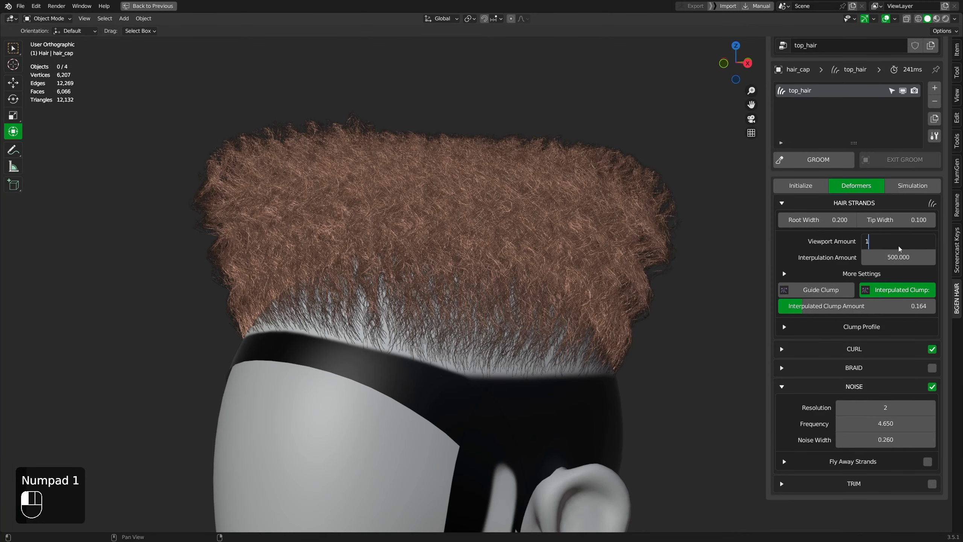
key(Return)
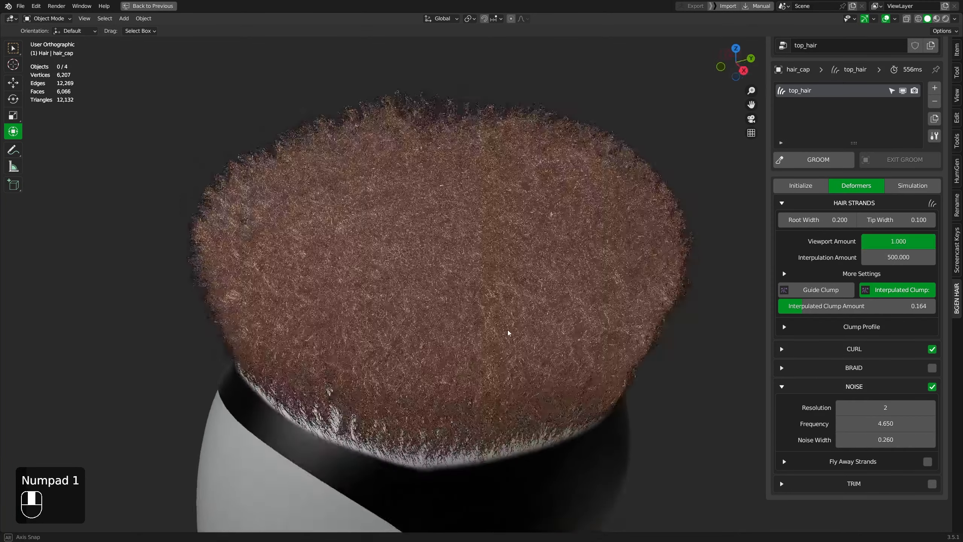
middle_drag(507, 332, 661, 295)
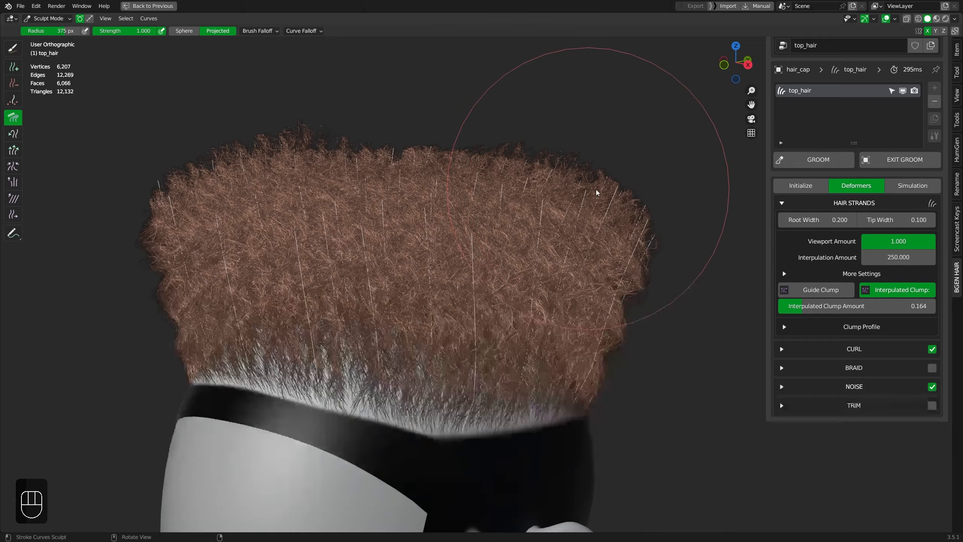
Switch top_hair to Low Poly display and view its guides from the front
mouse_move(616, 198)
middle_down()
mouse_move(568, 286)
mouse_move(507, 285)
mouse_move(591, 280)
middle_up()
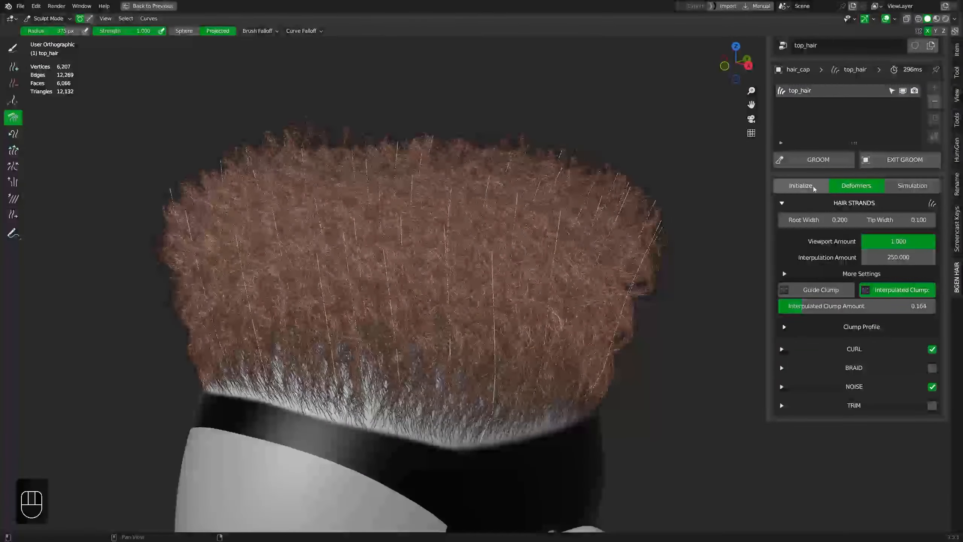
click(813, 188)
click(820, 225)
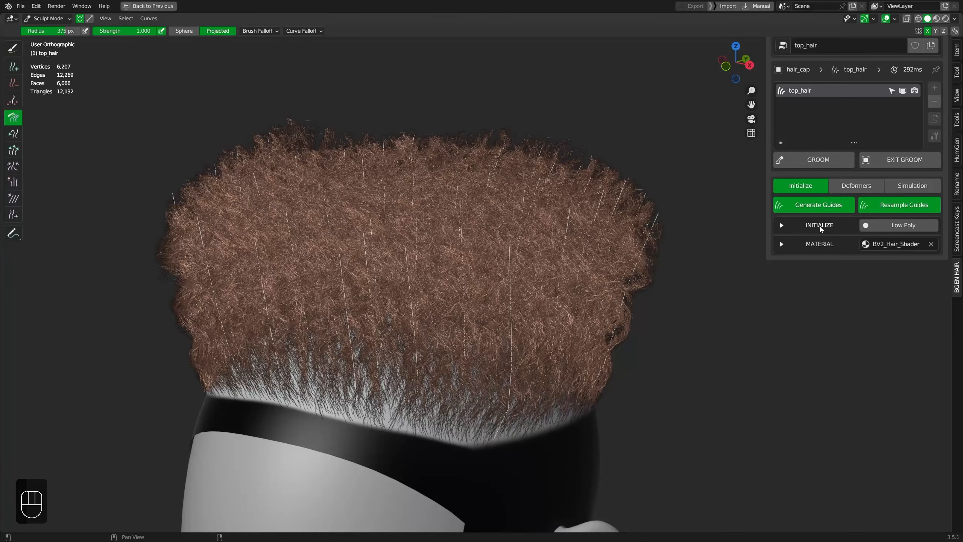
click(894, 225)
key(KP_1)
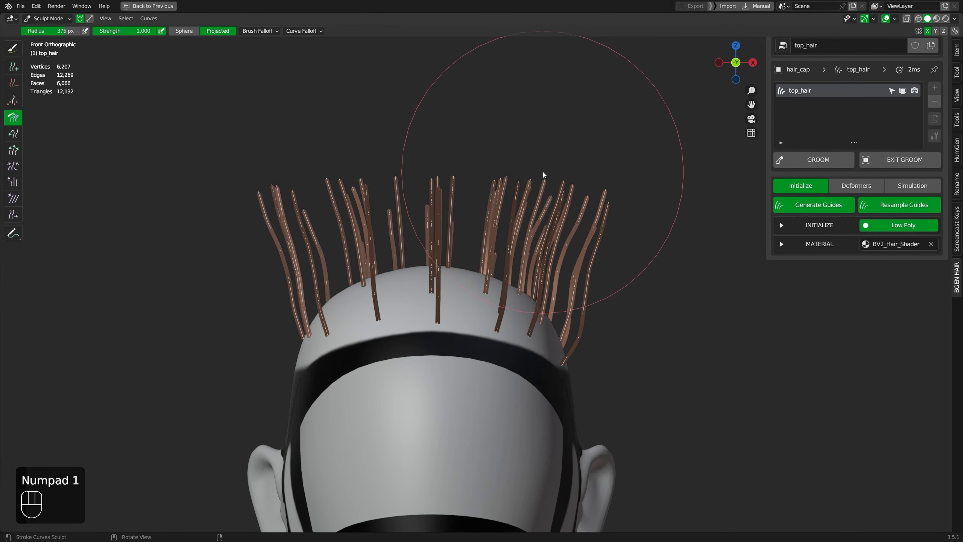
Comb the top_hair guides toward the back of the head in side view and turn off Low Poly display
key(KP_3)
mouse_move(396, 149)
mouse_down()
mouse_move(469, 147)
mouse_move(614, 182)
mouse_move(630, 234)
mouse_move(576, 185)
mouse_up()
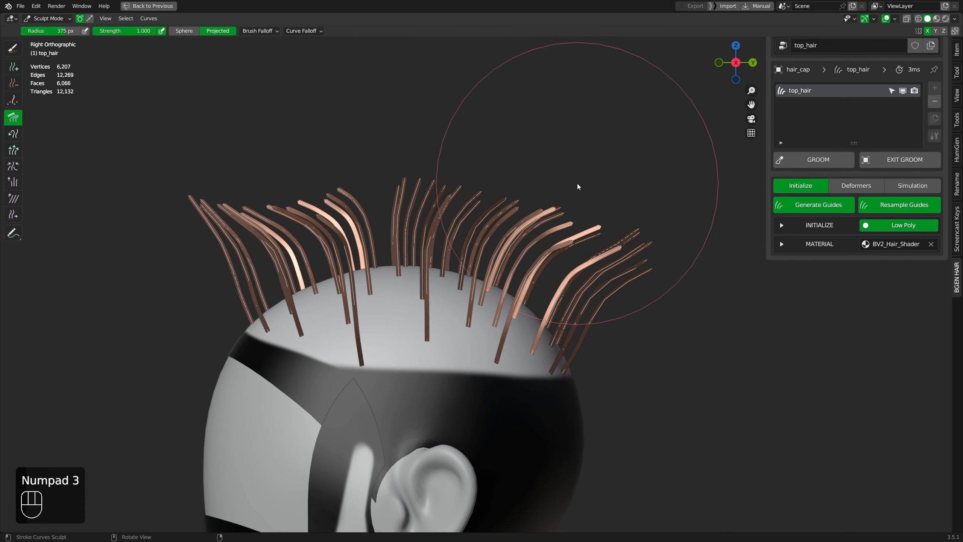
click(884, 226)
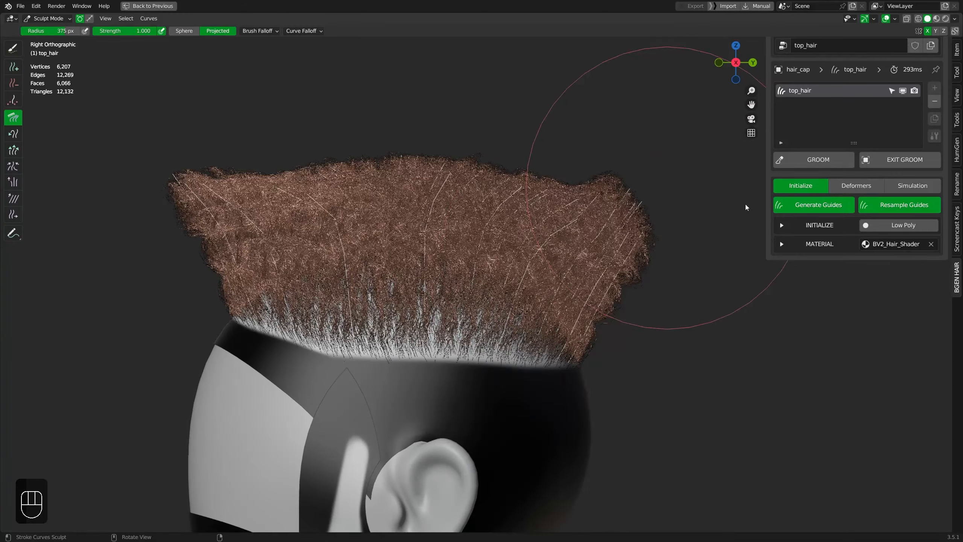
Set top_hair's Viewport Amount to 0.171 in the Hair Strands settings
click(856, 186)
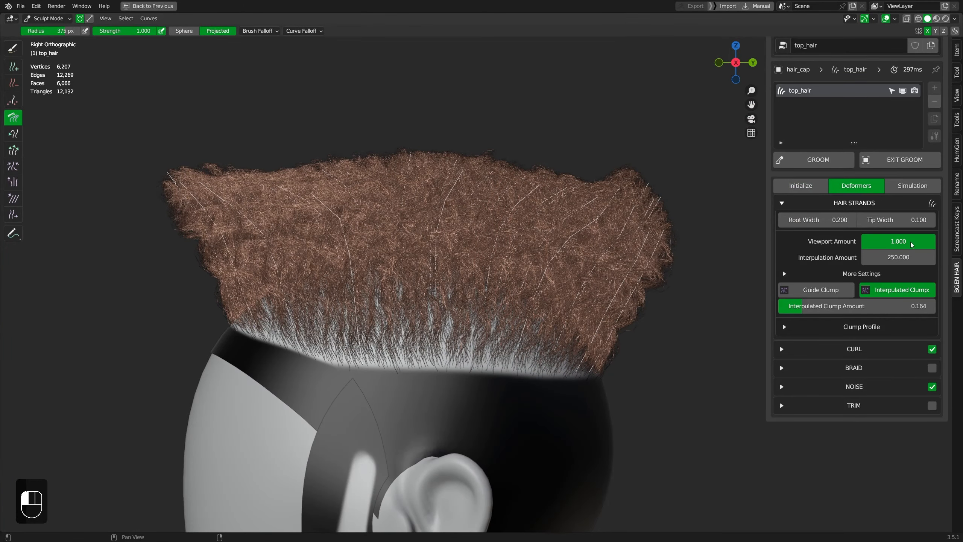
drag(911, 244, 854, 244)
scroll(571, 230, down, 1)
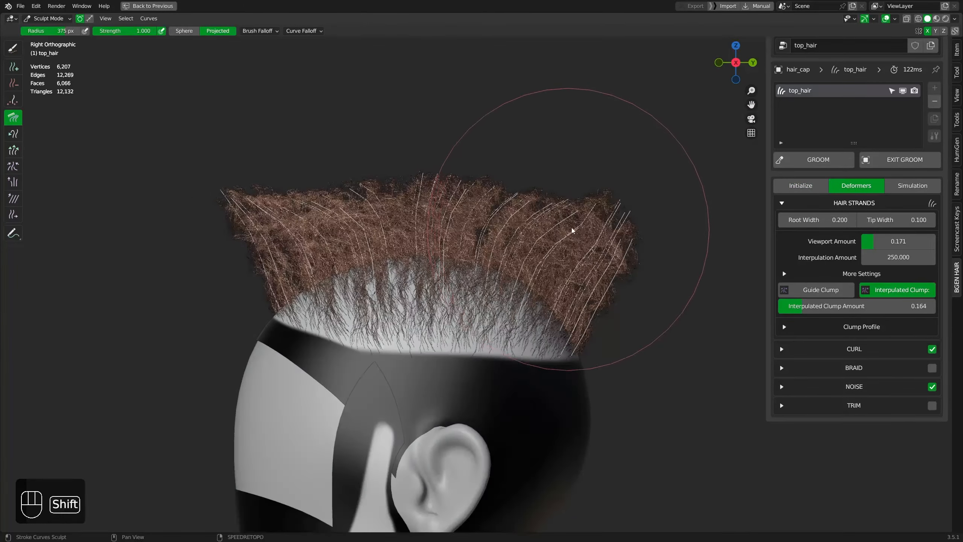
Comb the guides at the front and back edges of the top hair from the side and leave groom mode
middle_drag(572, 231, 407, 216)
mouse_move(343, 168)
mouse_down()
mouse_move(305, 178)
mouse_move(275, 209)
mouse_up()
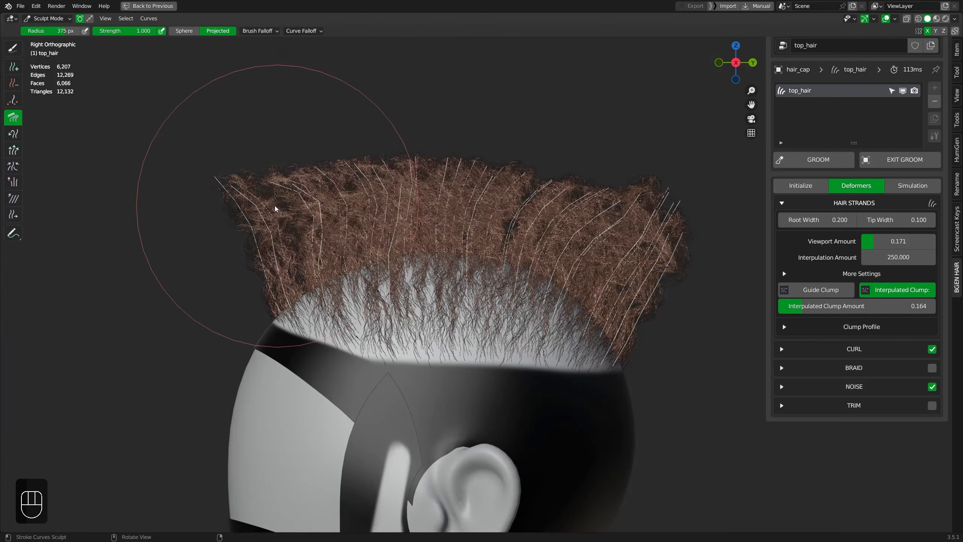
drag(342, 230, 276, 243)
mouse_move(221, 194)
mouse_down()
mouse_move(210, 176)
mouse_move(254, 162)
mouse_up()
drag(668, 206, 667, 203)
key(KP_1)
key(q)
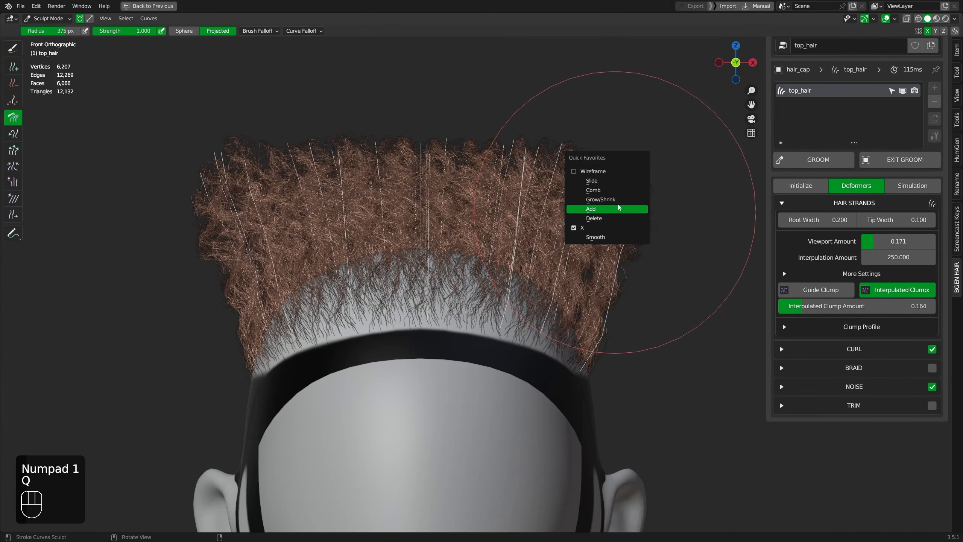
key(ctrl+Tab)
Display the side hair density map on the hair cap and inspect its area above the ear
mouse_move(559, 318)
middle_down()
mouse_move(554, 280)
mouse_move(587, 275)
mouse_move(410, 272)
middle_up()
middle_drag(549, 273, 515, 270)
key(ctrl+space)
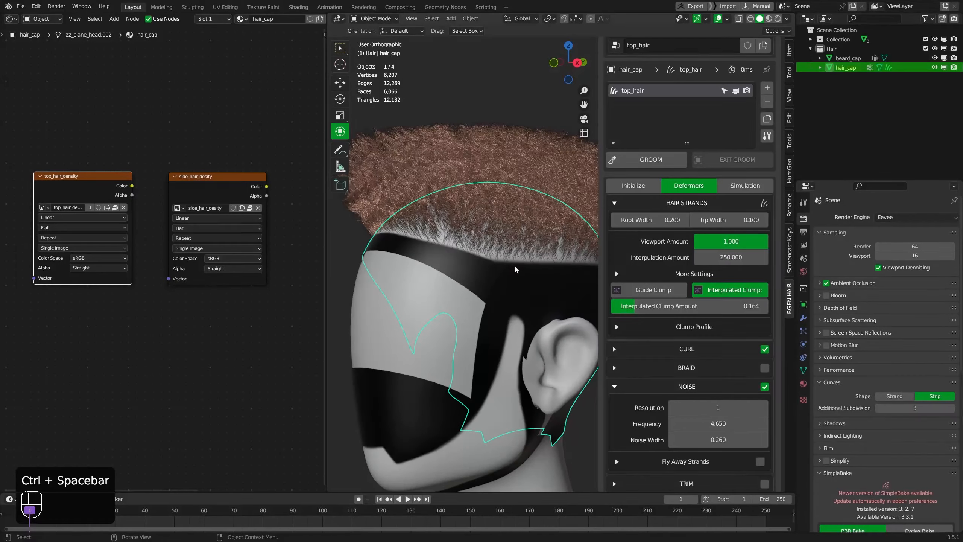
key(ctrl+space)
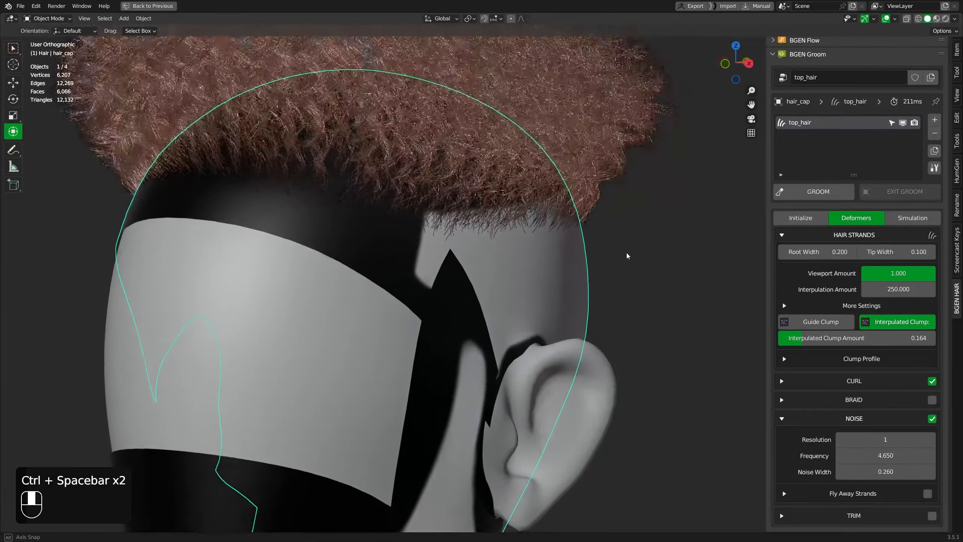
mouse_move(602, 254)
middle_down()
mouse_move(609, 264)
mouse_move(607, 253)
middle_up()
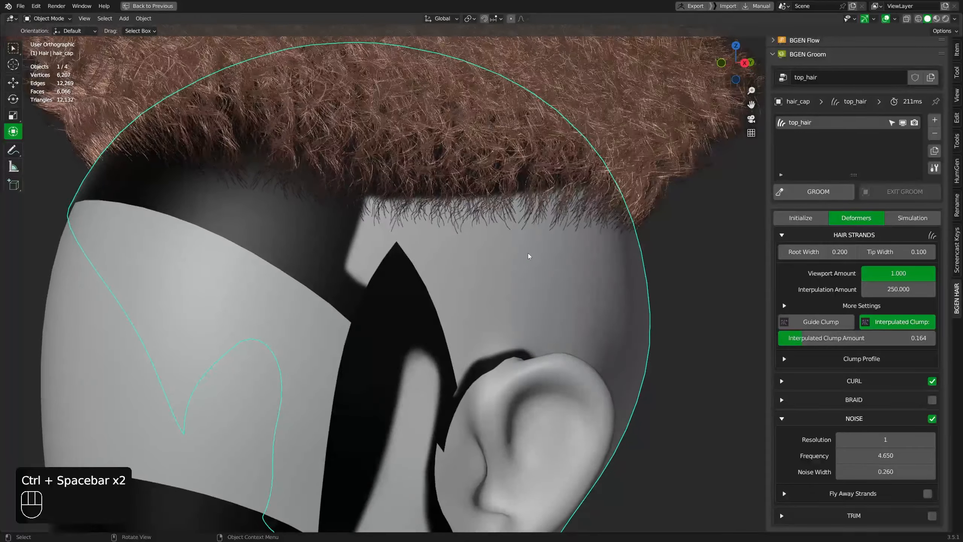
ctrl+middle_drag(528, 253, 527, 279)
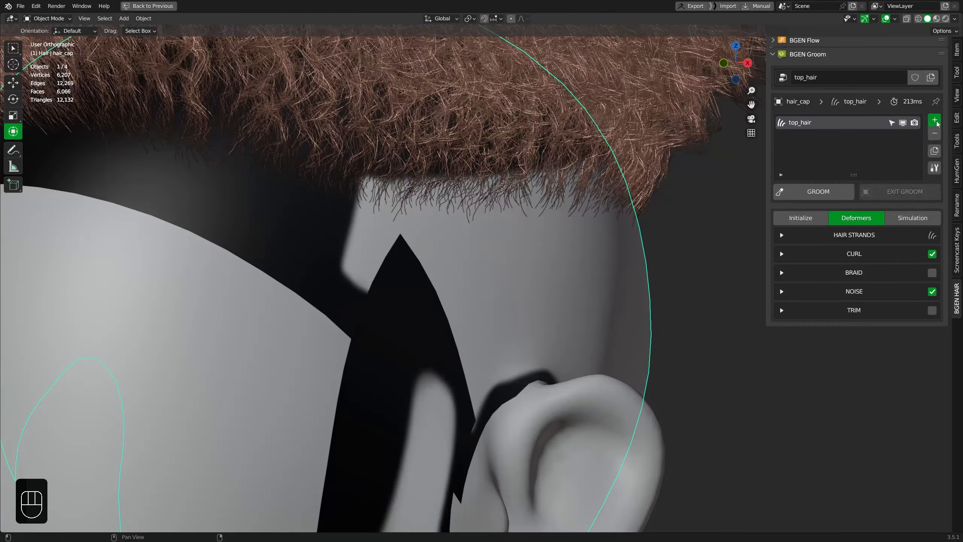
Add a new empty hair curve named side_hair to the hair cap with its own new modifier
click(933, 122)
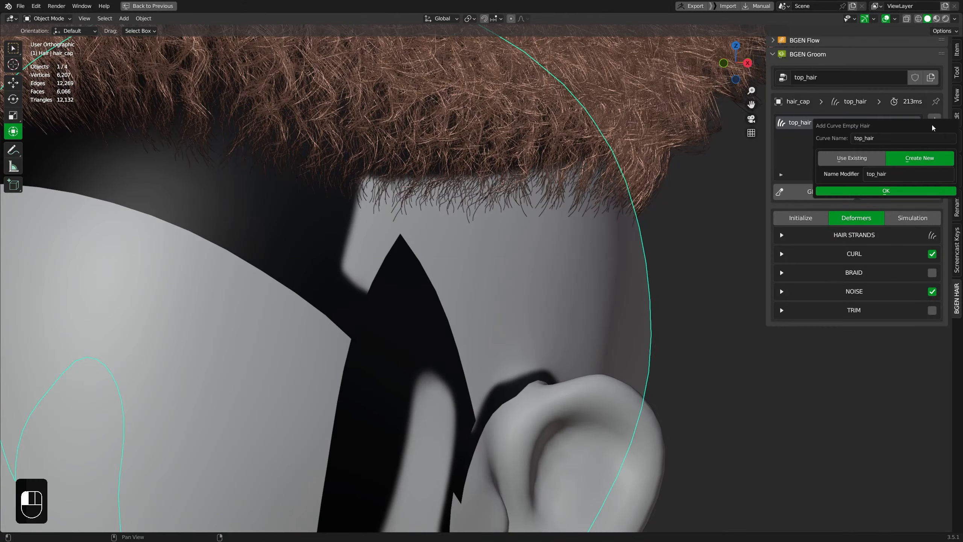
click(888, 137)
key(Return)
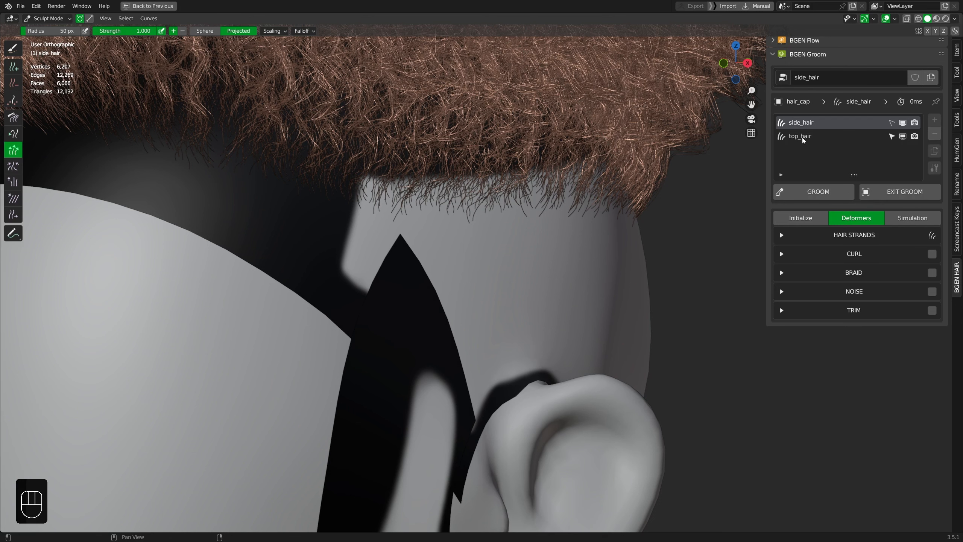
Generate guide curves for side_hair from its initialization settings
middle_drag(587, 253, 510, 311)
click(792, 221)
shift+middle_drag(510, 311, 576, 296)
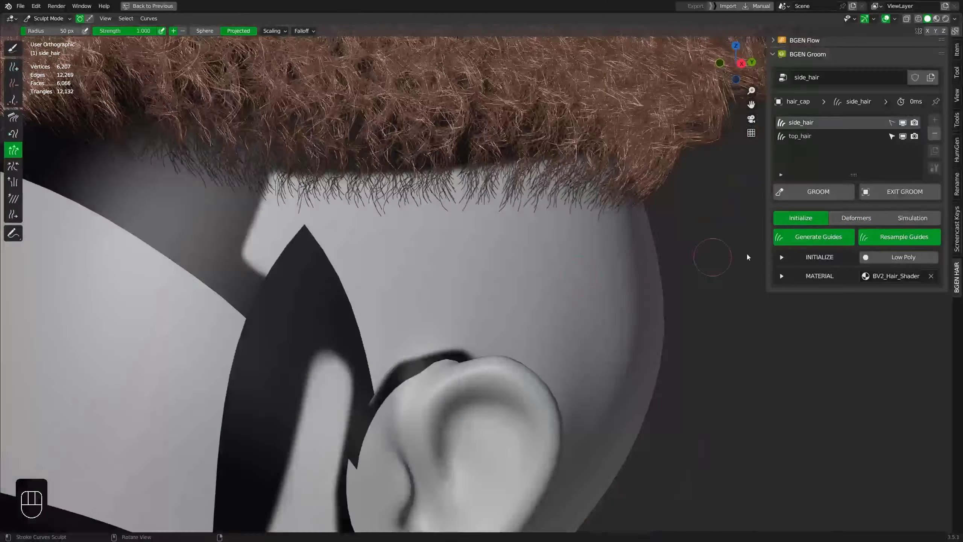
click(811, 236)
middle_drag(682, 246, 679, 250)
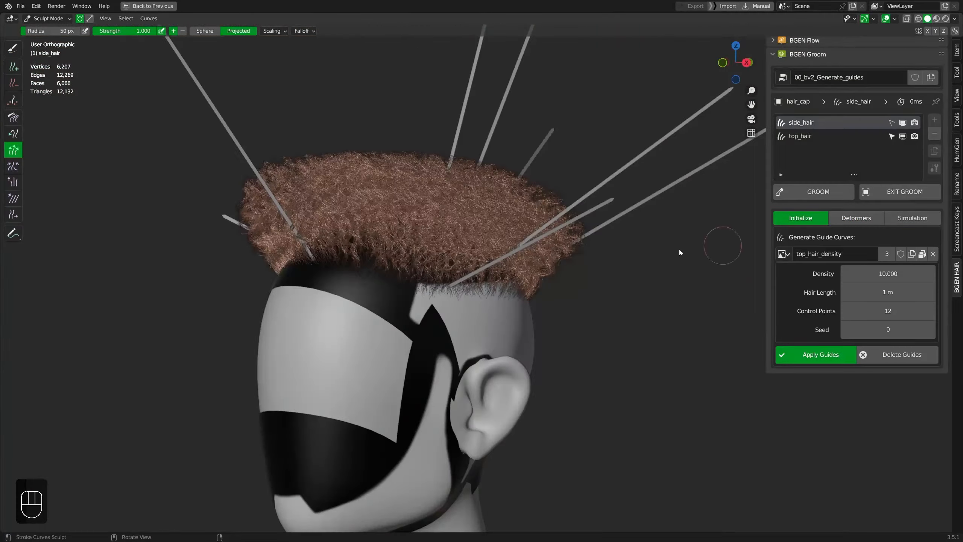
Assign the side_hair_desity image as the density map for the generated side_hair guides
scroll(614, 269, down, 3)
scroll(544, 288, up, 4)
middle_drag(529, 276, 510, 294)
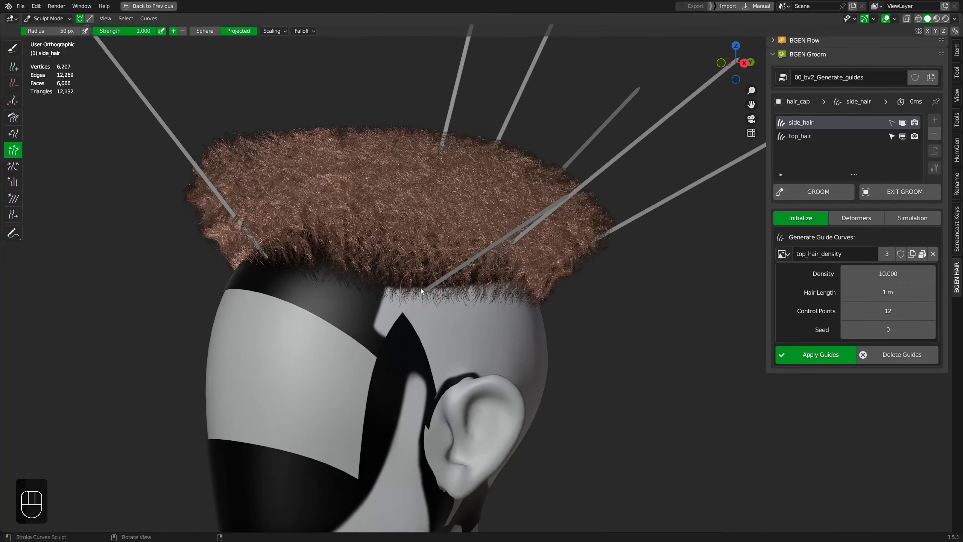
scroll(421, 290, up, 2)
click(783, 254)
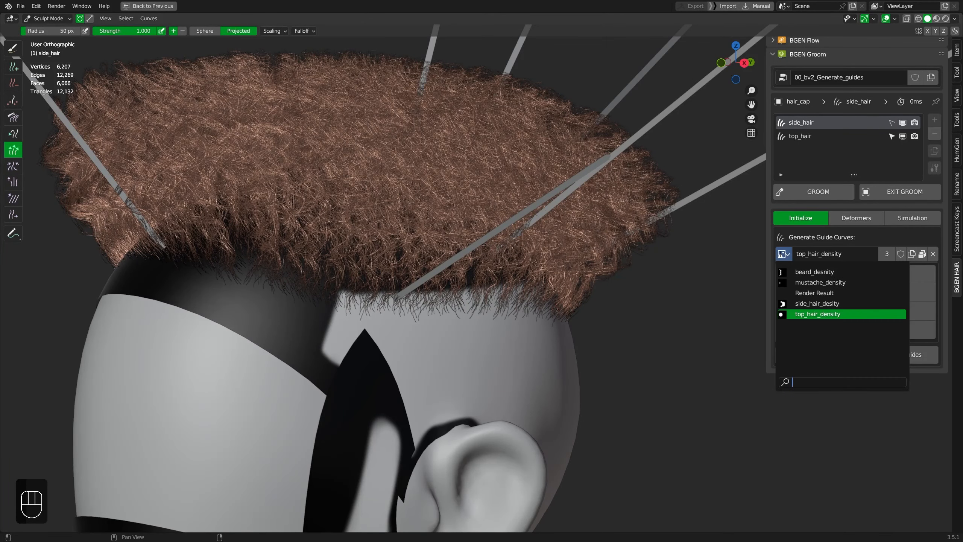
click(834, 303)
scroll(522, 361, down, 7)
middle_drag(538, 356, 536, 275)
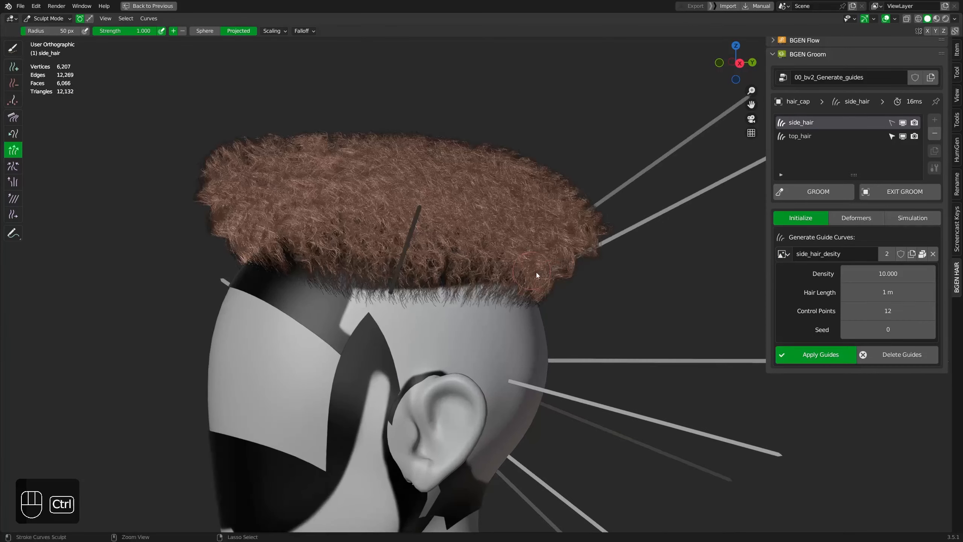
Try a guide Density of 200 for side_hair and view the guides around the head
click(883, 268)
text(2)
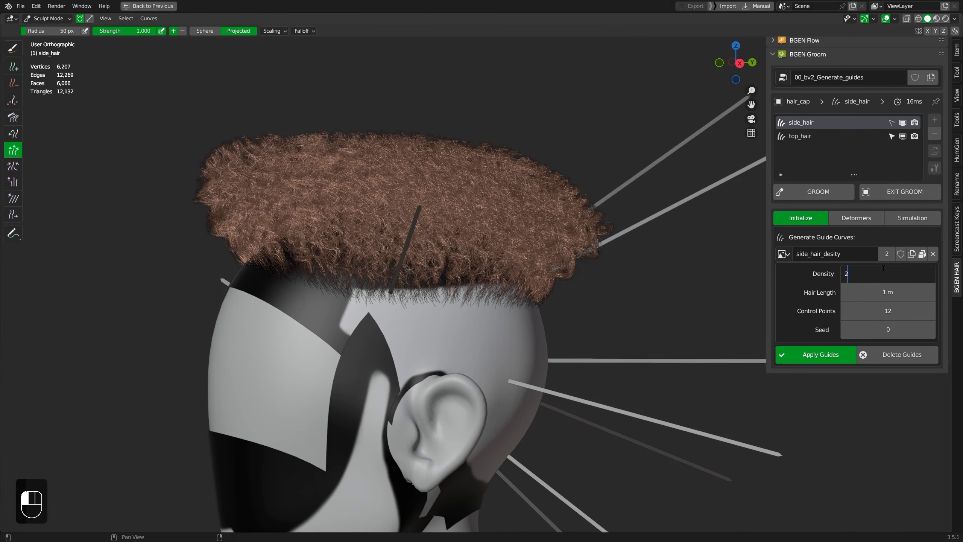
text(00)
key(Return)
middle_drag(563, 310, 530, 315)
key(KP_0)
Set the side_hair guide Density to 150
click(890, 276)
text(15)
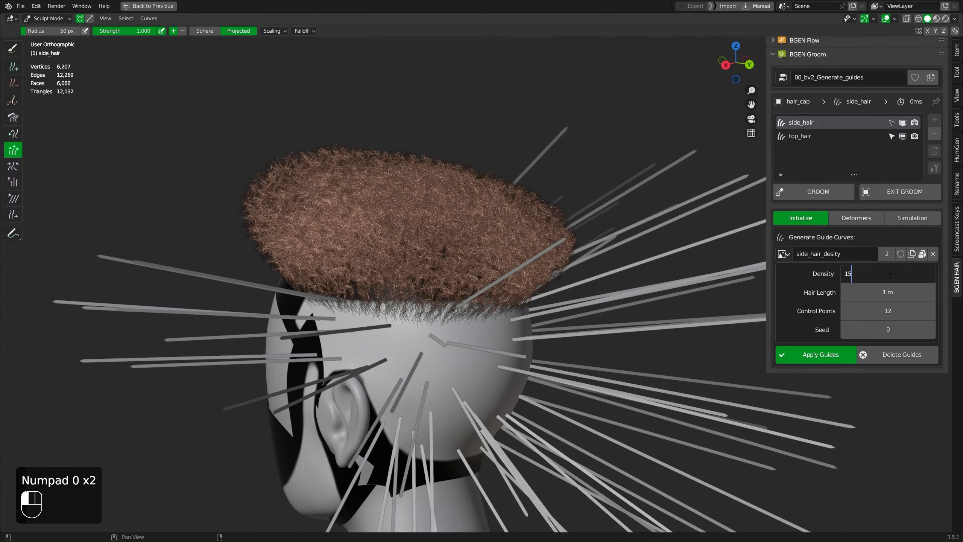
text(0)
key(Return)
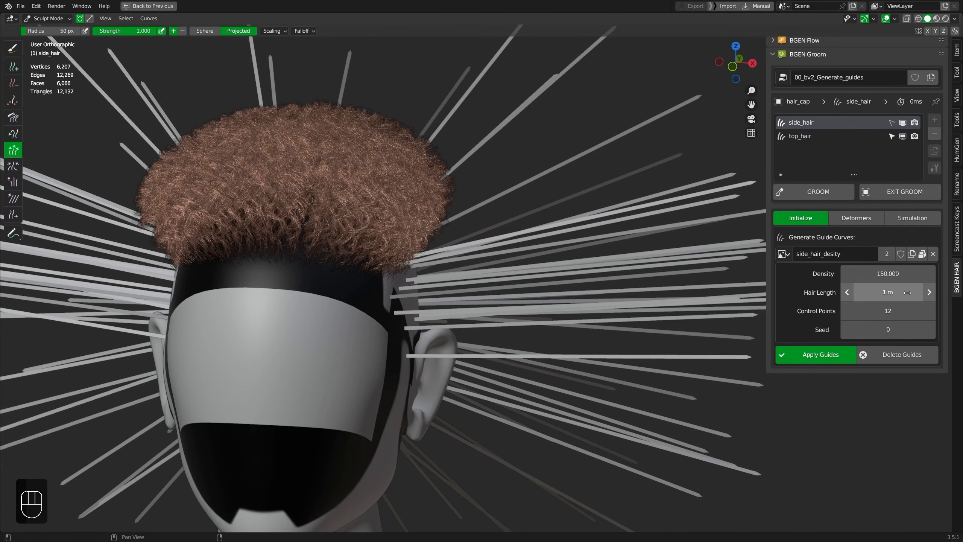
Set the side_hair guides to a Hair Length of 0.07 m and 4 Control Points
drag(907, 292, 861, 293)
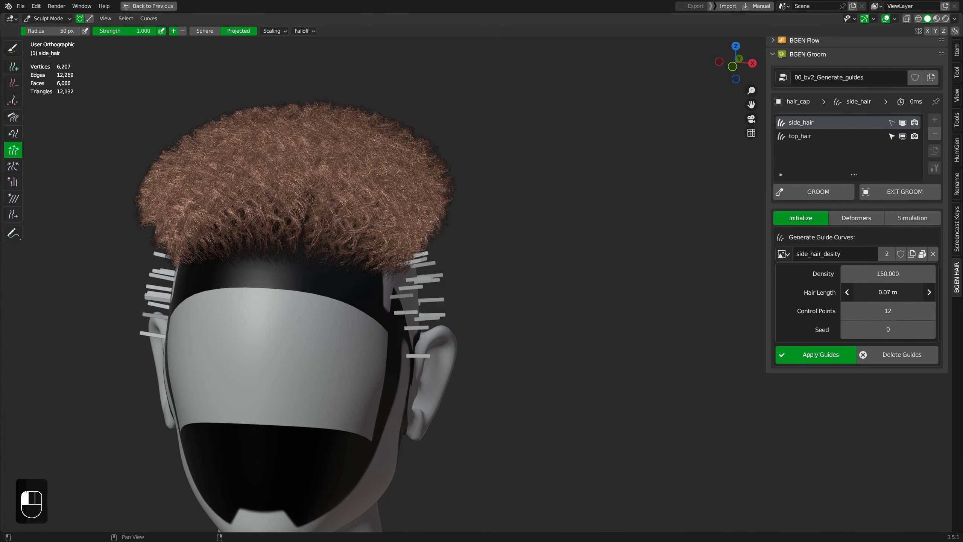
middle_drag(502, 343, 451, 338)
scroll(455, 334, up, 5)
shift+middle_drag(485, 290, 618, 262)
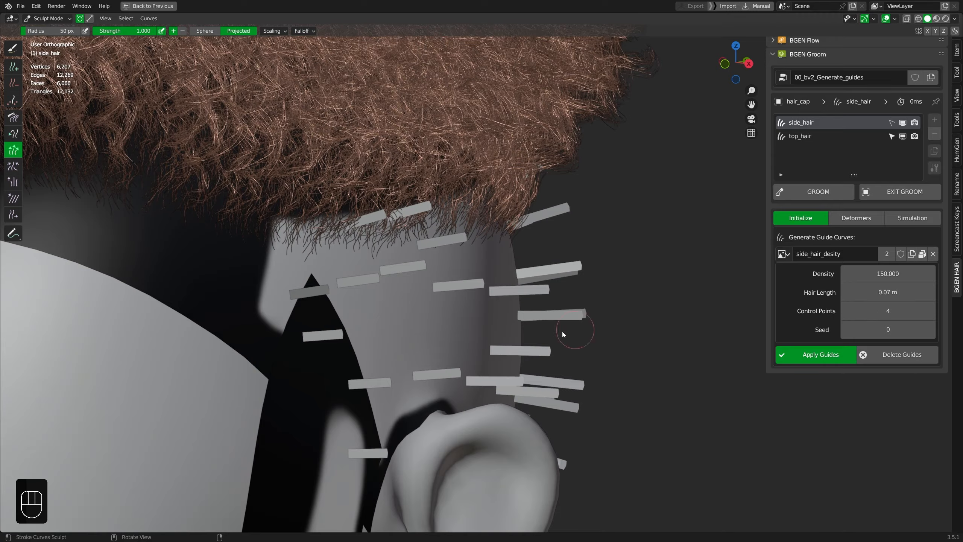
middle_drag(562, 333, 557, 352)
Shorten the guides' Hair Length to 0.055 m and apply the side_hair guides
shift+drag(887, 292, 872, 292)
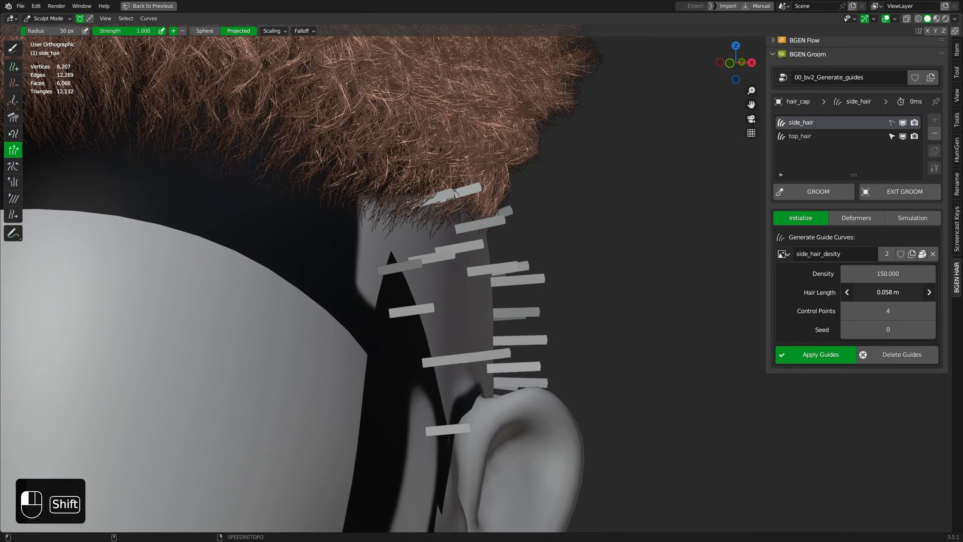
middle_drag(496, 362, 465, 380)
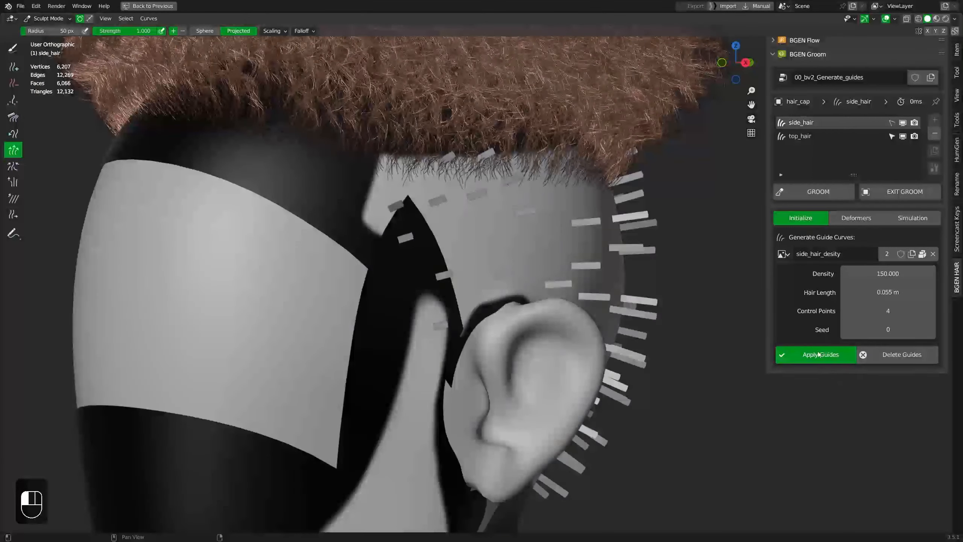
click(818, 355)
shift+middle_drag(607, 341, 731, 320)
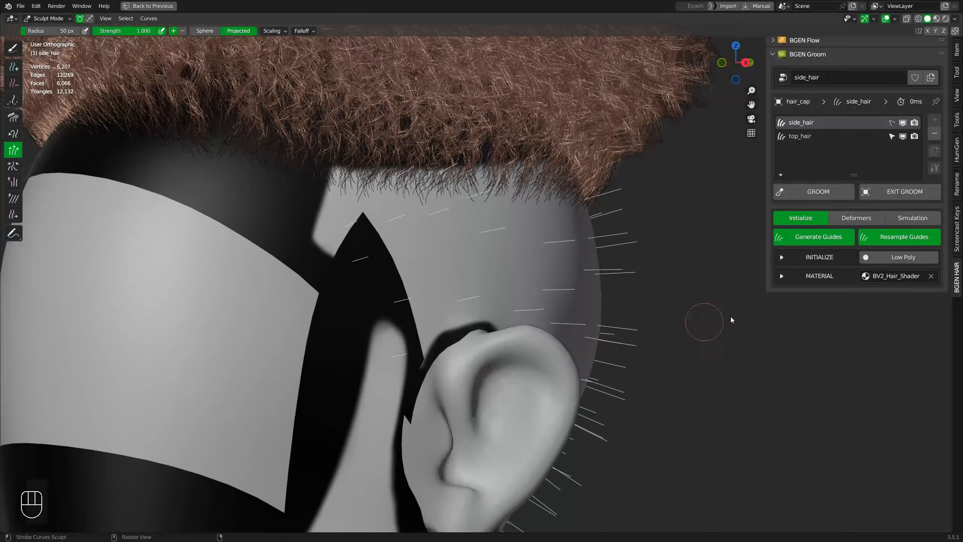
Set side_hair_desity as the Density Map for side_hair's interpolated children
click(823, 260)
click(785, 324)
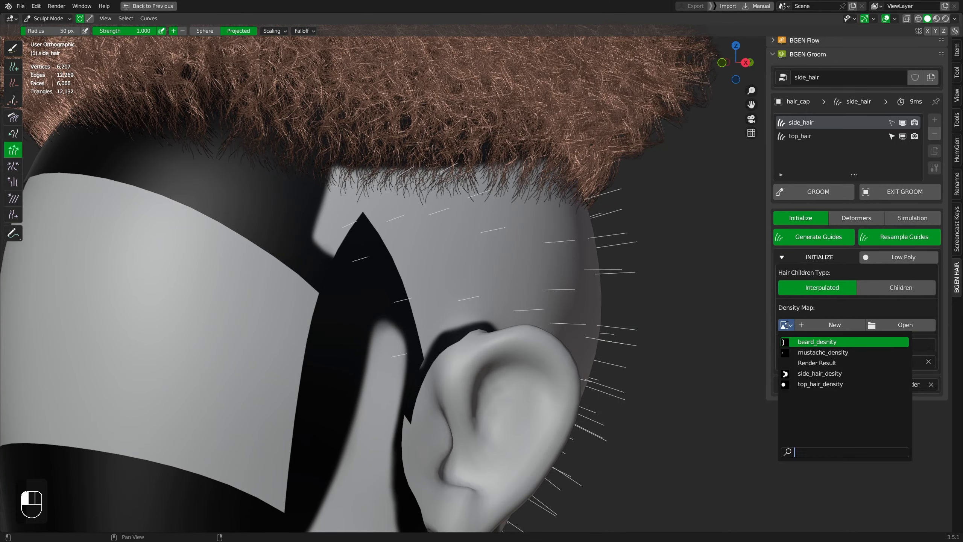
click(826, 373)
mouse_move(576, 319)
middle_down()
mouse_move(512, 337)
mouse_move(529, 345)
mouse_move(580, 319)
middle_up()
scroll(579, 319, up, 1)
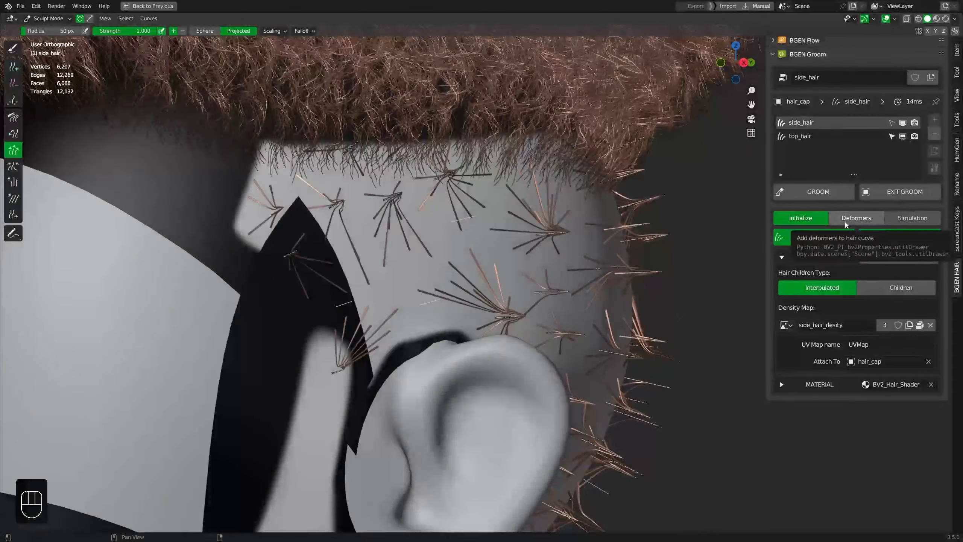
Turn off Guide Clump in side_hair's Hair Strands deformer settings
click(856, 217)
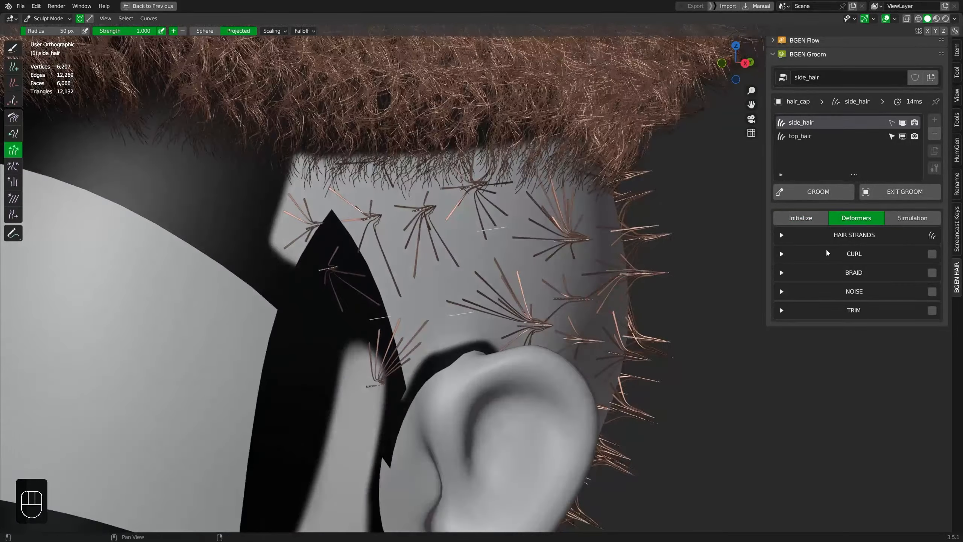
click(825, 236)
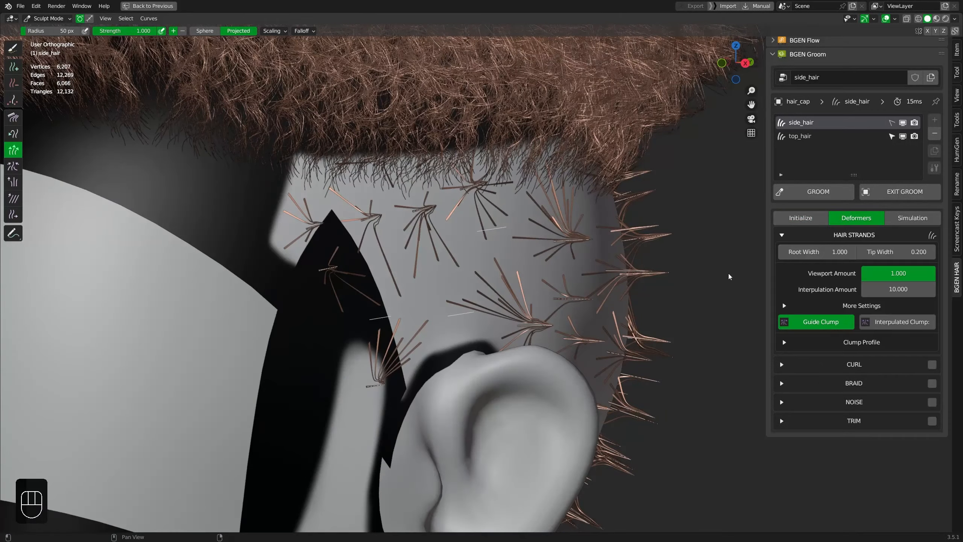
ctrl+middle_drag(524, 315, 610, 281)
click(832, 326)
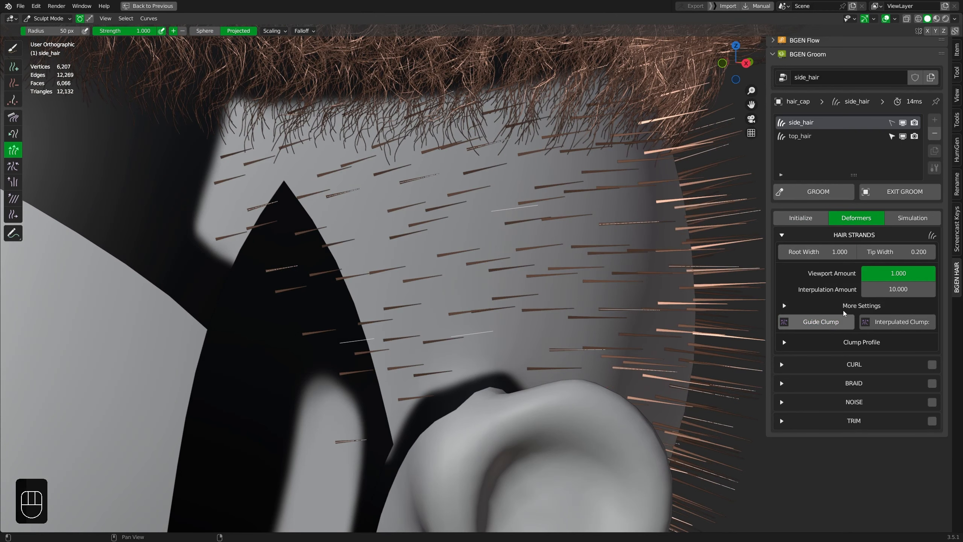
Set side_hair's Root Width to 0.2 and Tip Width to 0.1 in the Hair Strands settings
double_click(831, 252)
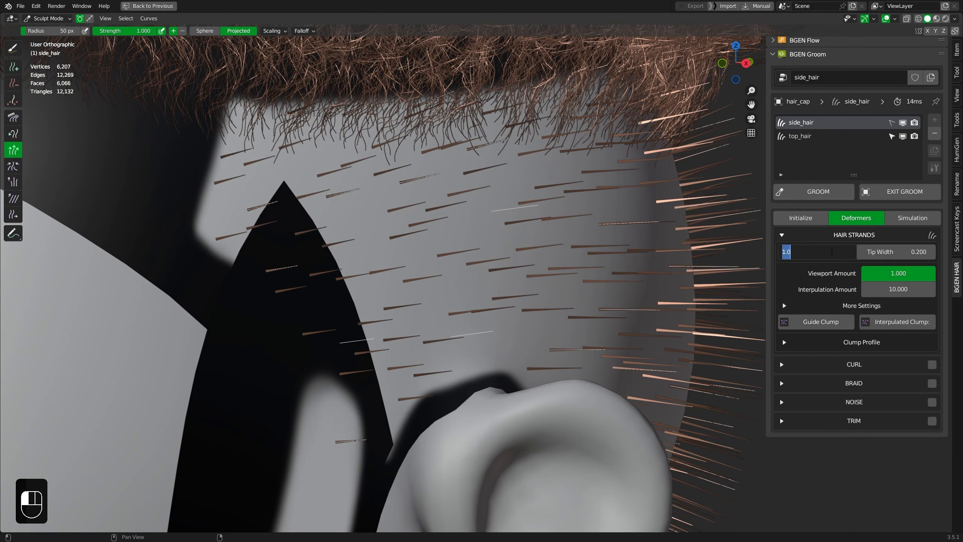
text(0.2)
key(Return)
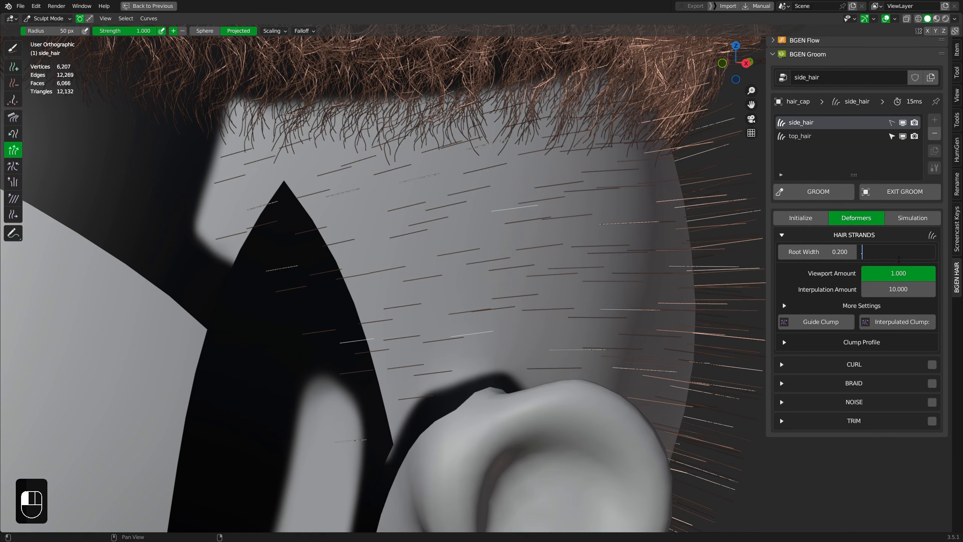
text(0.1)
key(Return)
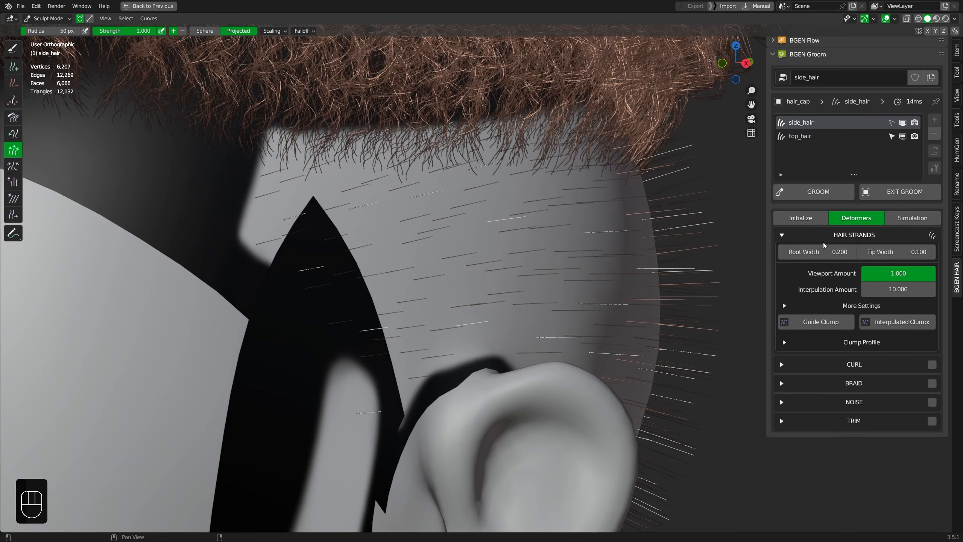
middle_drag(545, 294, 529, 273)
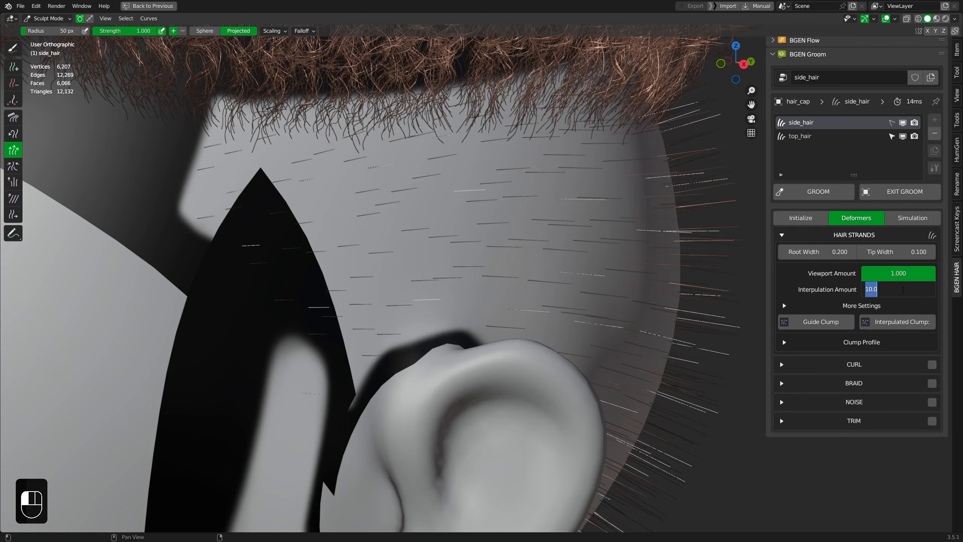
Set side_hair's Interpolation Amount to 250
click(903, 290)
text(250)
key(Return)
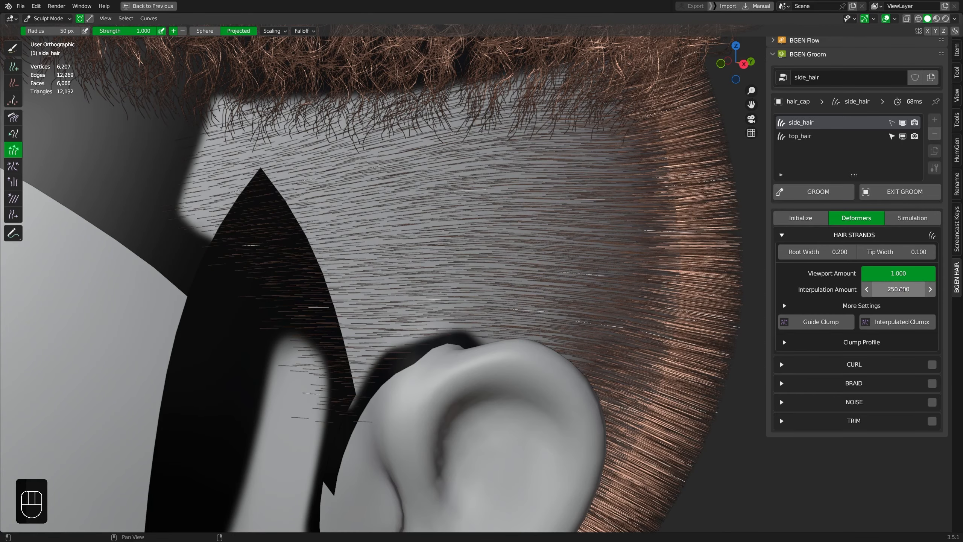
middle_drag(577, 272, 546, 274)
shift+middle_drag(228, 262, 414, 295)
scroll(413, 290, up, 1)
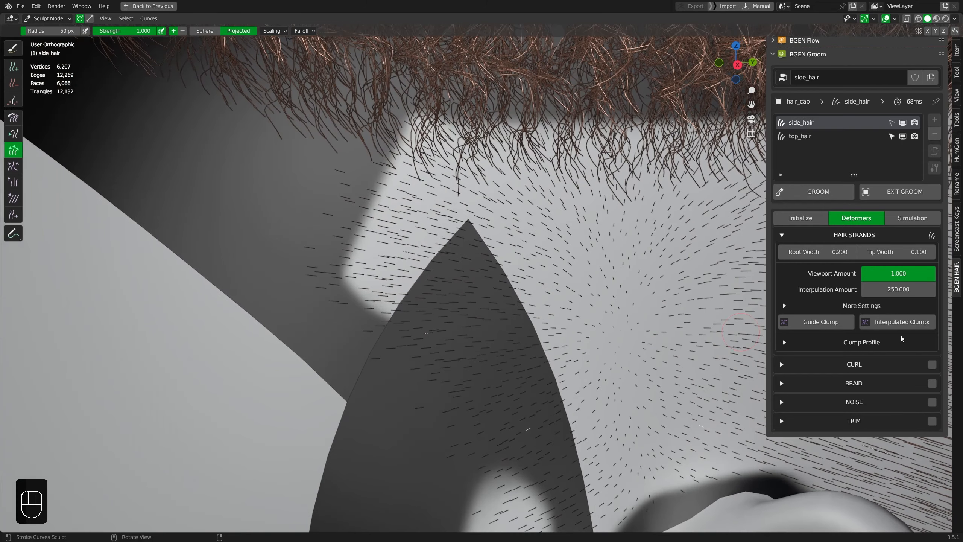
Expand the additional Hair Strands settings and set side_hair's Mesh Subdiv to 2
click(856, 305)
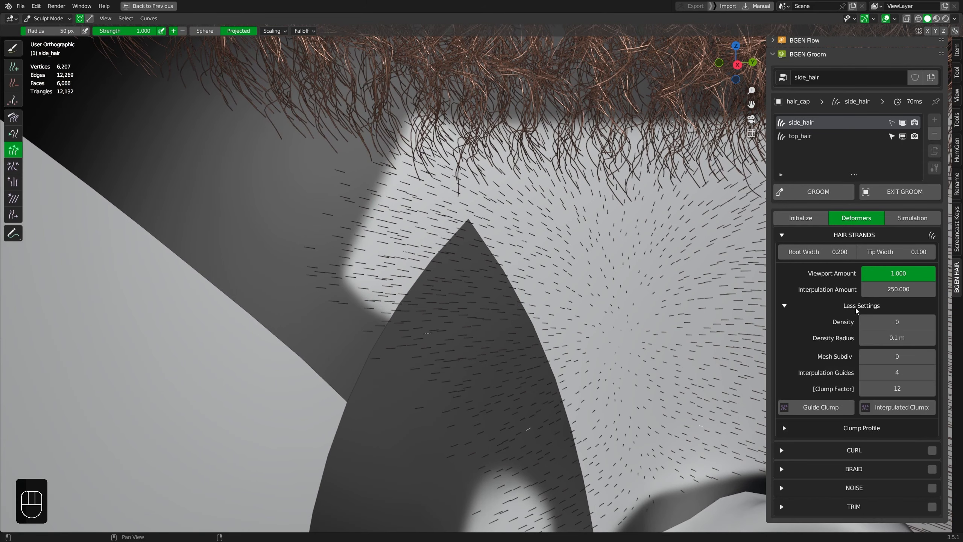
click(930, 357)
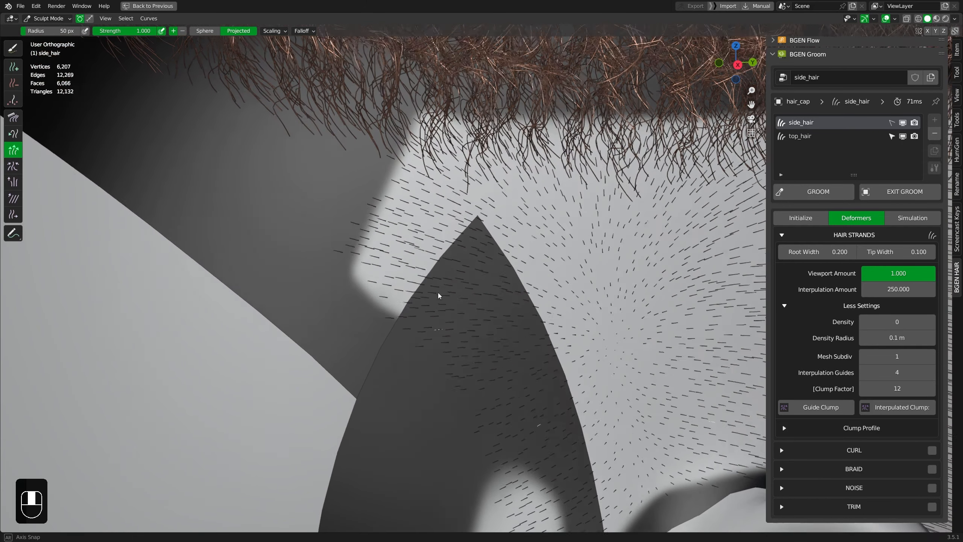
mouse_move(440, 290)
middle_down()
mouse_move(447, 297)
mouse_move(497, 282)
mouse_move(454, 304)
mouse_move(524, 298)
mouse_move(387, 312)
mouse_move(494, 303)
mouse_move(383, 286)
mouse_move(405, 275)
mouse_move(594, 281)
middle_up()
click(931, 360)
scroll(504, 300, down, 2)
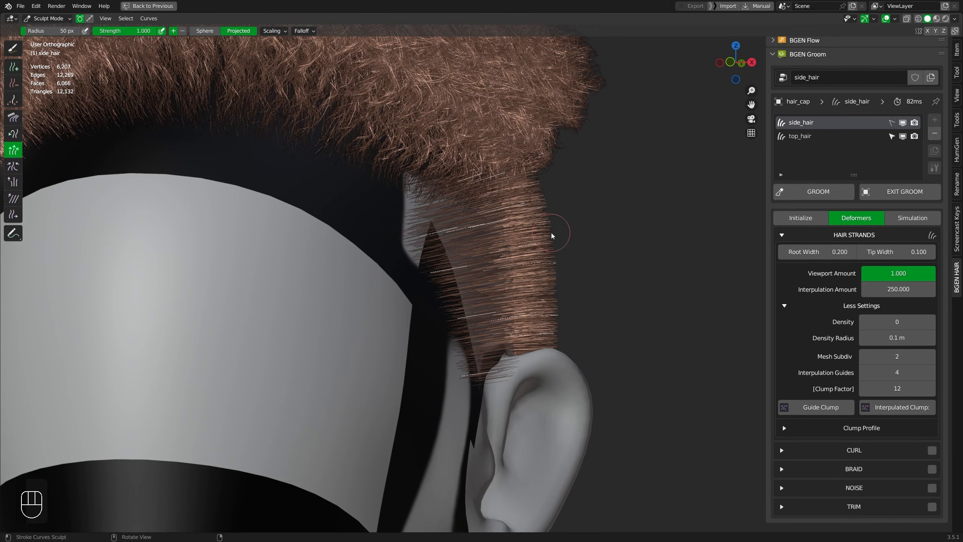
Comb the side hair downward from the front view with the Comb brush at a 320 px radius
key(q)
key(f)
click(616, 255)
ctrl+middle_drag(550, 232, 528, 296)
key(KP_1)
drag(521, 255, 519, 281)
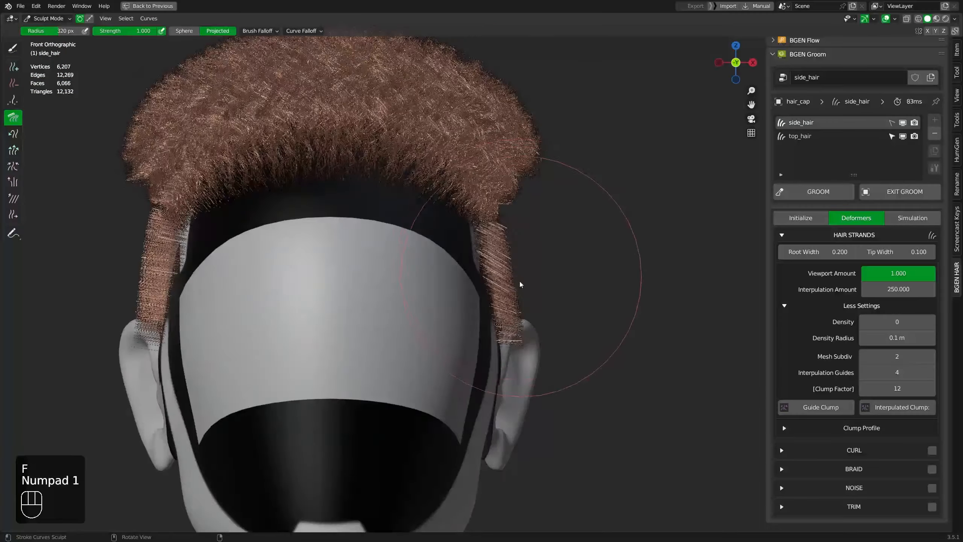
key(KP_3)
shift+middle_drag(626, 243, 615, 205)
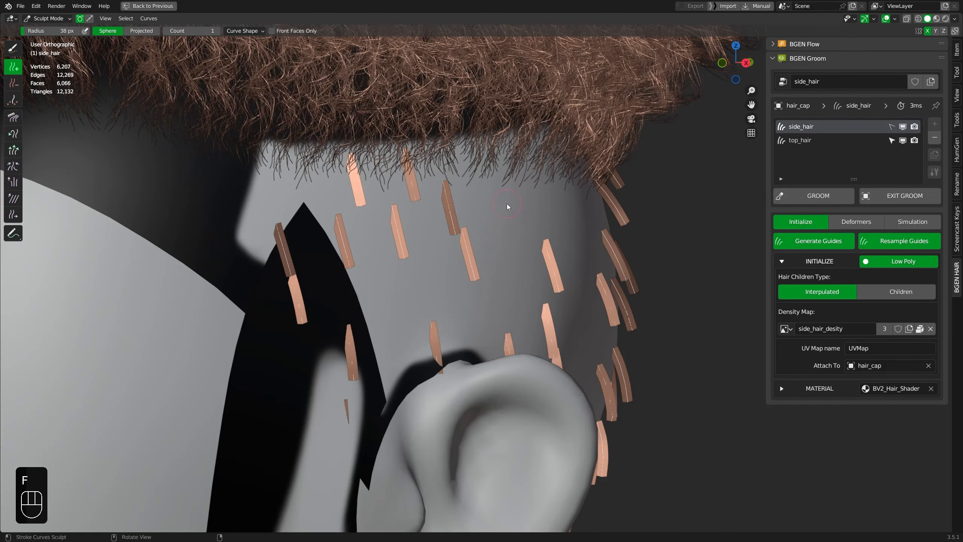
Try to add a guide curve above the ear with the Add brush, interpolating length, shape and point count
middle_drag(508, 207, 454, 223)
ctrl+middle_drag(507, 208, 451, 210)
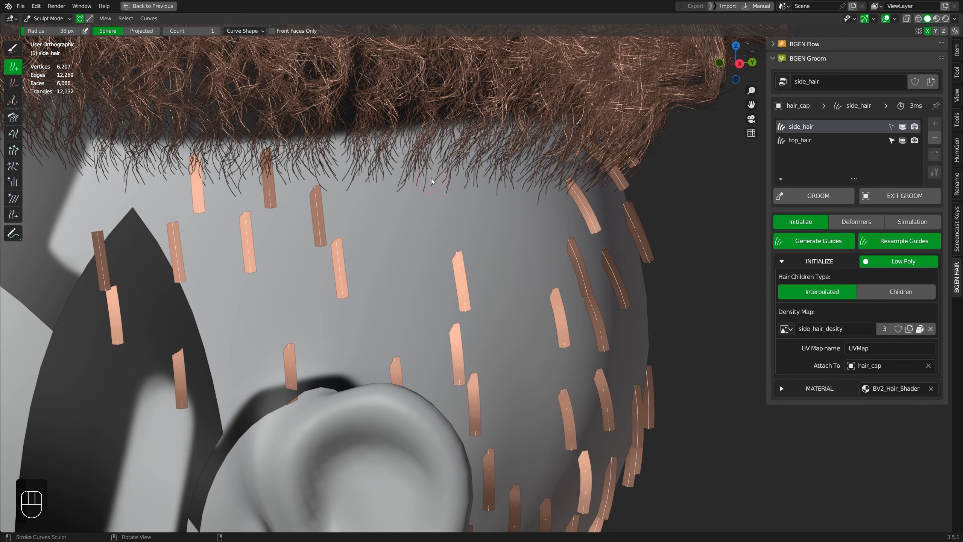
middle_drag(432, 243, 472, 239)
ctrl+middle_drag(519, 207, 311, 109)
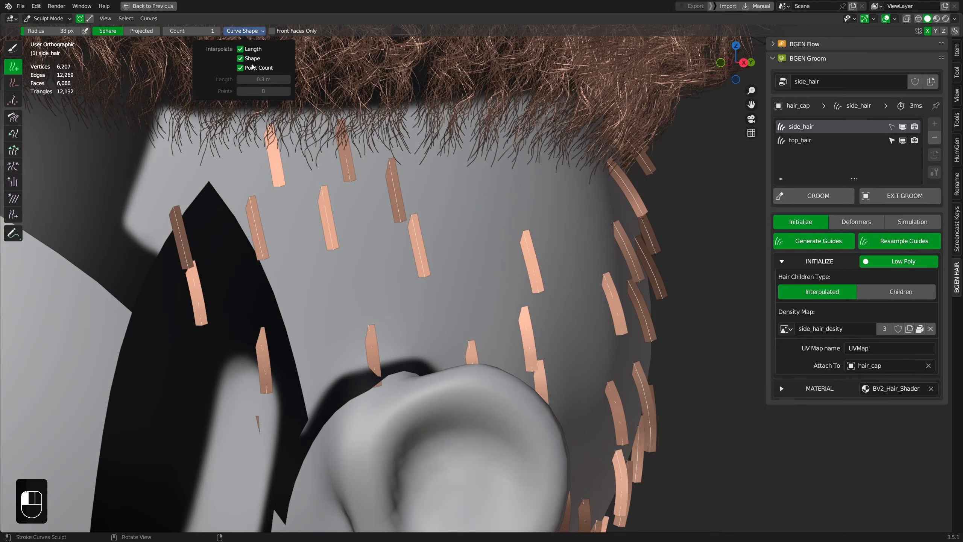
click(528, 211)
scroll(527, 210, down, 3)
mouse_move(527, 210)
middle_down()
mouse_move(566, 269)
mouse_move(546, 265)
mouse_move(531, 205)
middle_up()
key(ctrl+z)
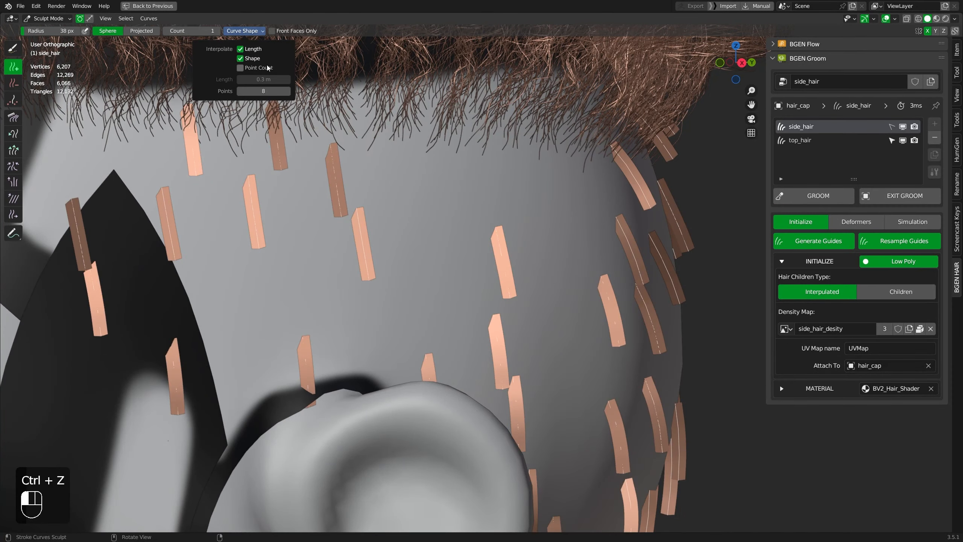
Add extra guide curves in the sparse area above the front of the ear with the Add brush
middle_drag(482, 213, 395, 270)
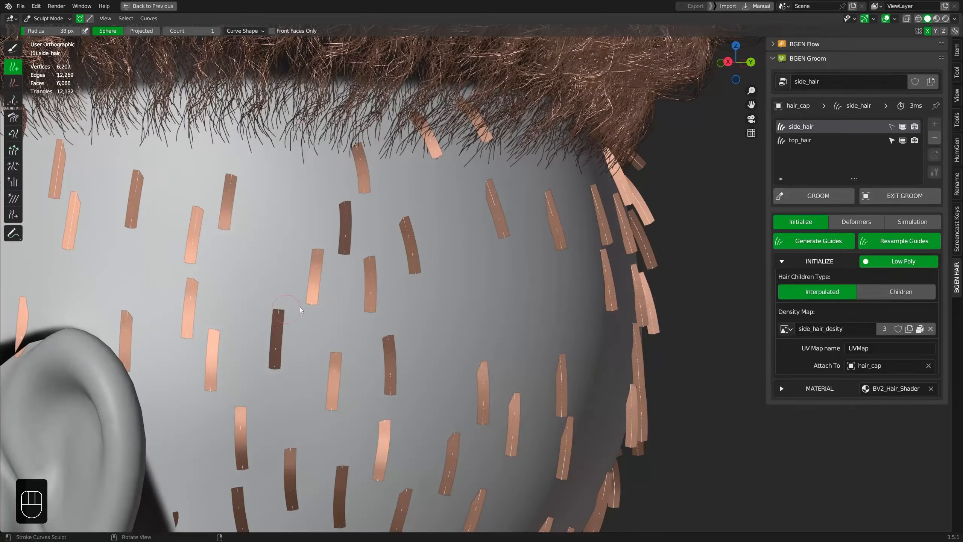
middle_drag(299, 310, 266, 311)
scroll(293, 319, down, 2)
middle_drag(334, 319, 424, 314)
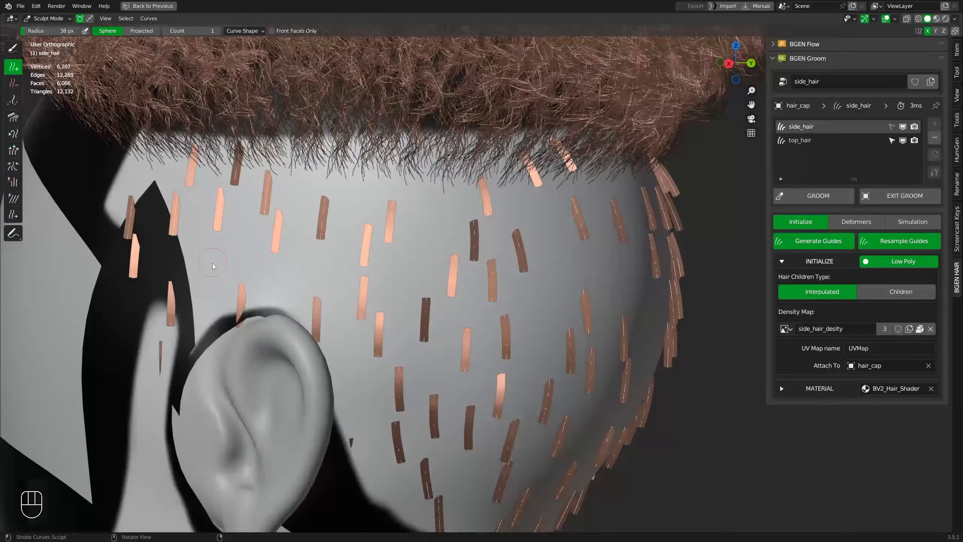
click(212, 263)
mouse_move(212, 264)
middle_down()
mouse_move(283, 288)
mouse_move(330, 260)
mouse_move(406, 288)
middle_up()
Comb the side guides with an enlarged brush and smooth the side hair with the Smooth brush
key(q)
click(472, 233)
key(f)
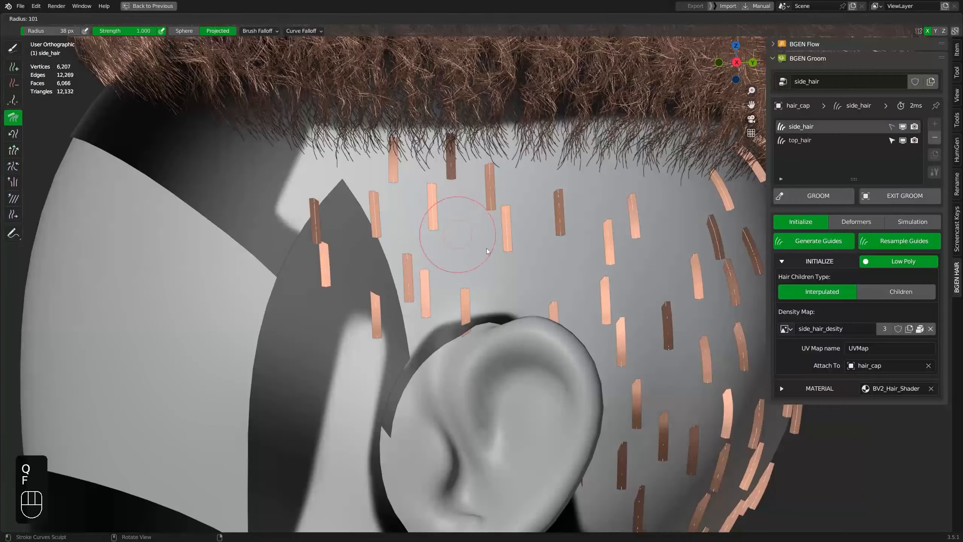
click(534, 270)
key(KP_3)
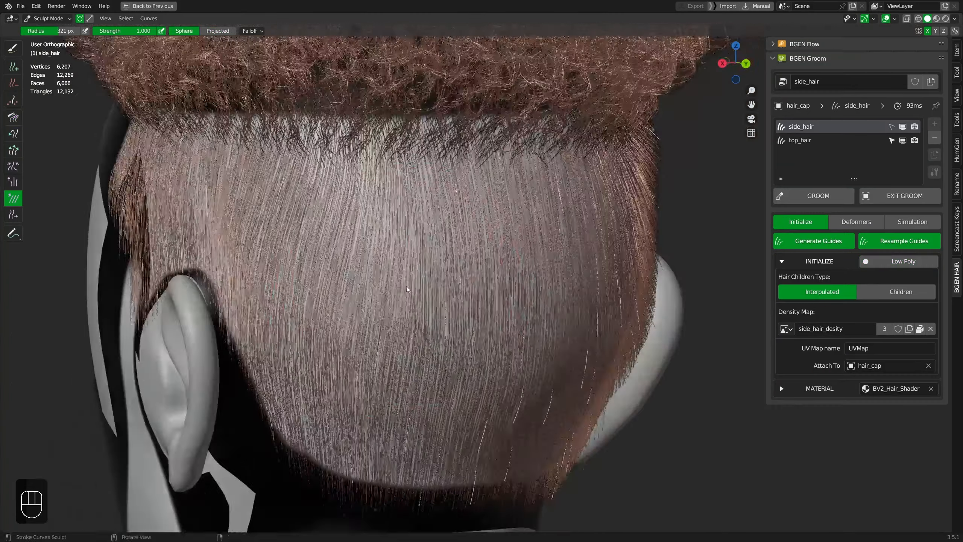
middle_drag(322, 288, 434, 281)
key(f)
click(413, 283)
mouse_move(377, 284)
middle_down()
mouse_move(331, 284)
mouse_move(500, 281)
mouse_move(468, 254)
mouse_move(409, 268)
middle_up()
Shrink the hair around the ear with the Grow/Shrink brush at a 337 px radius
key(q)
click(470, 255)
key(f)
click(535, 256)
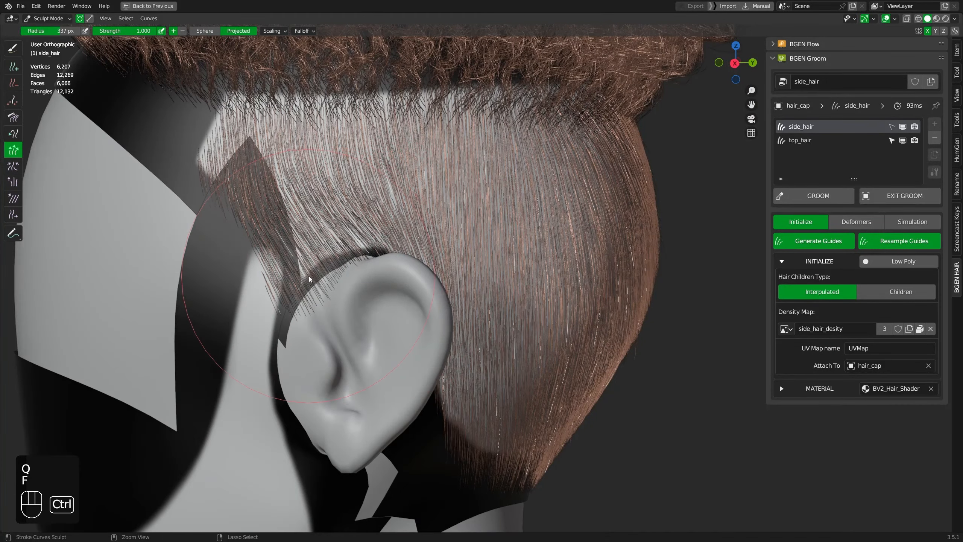
ctrl+drag(311, 280, 368, 253)
middle_drag(440, 292, 417, 292)
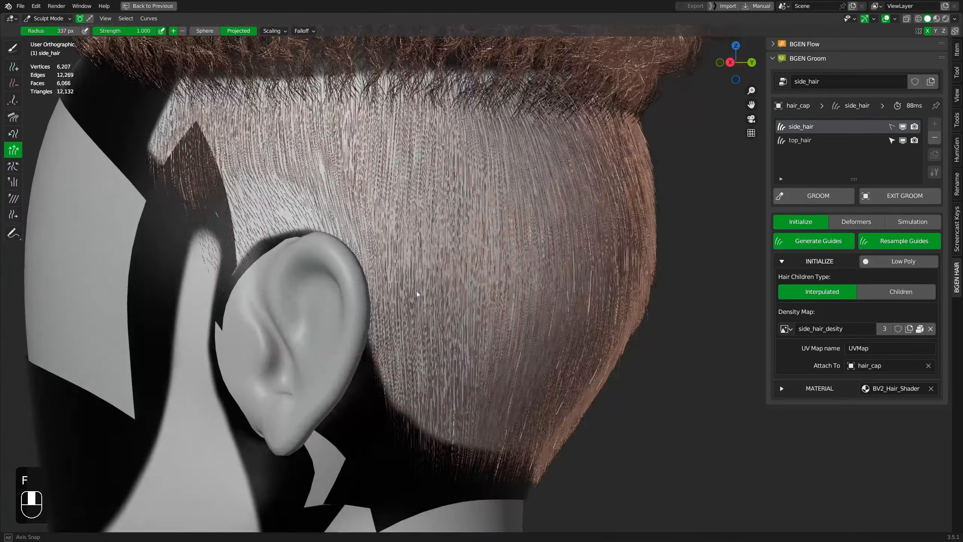
ctrl+drag(384, 273, 360, 250)
Reduce the Grow/Shrink radius to 268 px and shorten the hair around the ear and lower back of the head
key(f)
click(334, 251)
middle_drag(326, 251, 301, 250)
mouse_move(281, 242)
ctrl+mouse_down()
mouse_move(360, 361)
mouse_move(358, 379)
ctrl+mouse_up()
mouse_move(356, 364)
middle_down()
mouse_move(312, 353)
mouse_move(425, 379)
middle_up()
ctrl+drag(474, 273, 417, 292)
mouse_move(417, 303)
middle_down()
mouse_move(482, 334)
mouse_move(354, 290)
middle_up()
key(ctrl+KP_3)
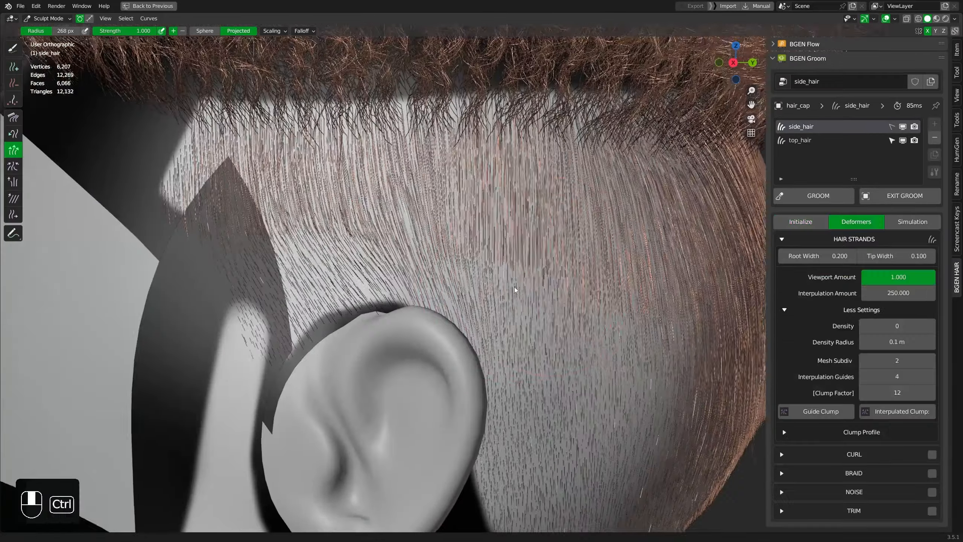
Raise side_hair's strand Density to 1
mouse_move(546, 273)
middle_down()
mouse_move(570, 284)
mouse_move(558, 282)
middle_up()
middle_drag(494, 280, 497, 277)
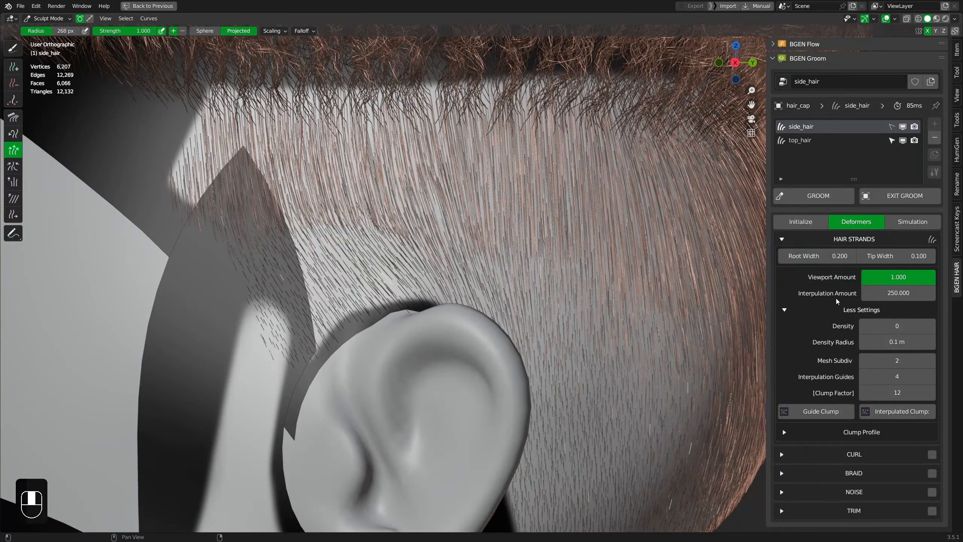
click(862, 309)
click(864, 310)
click(930, 326)
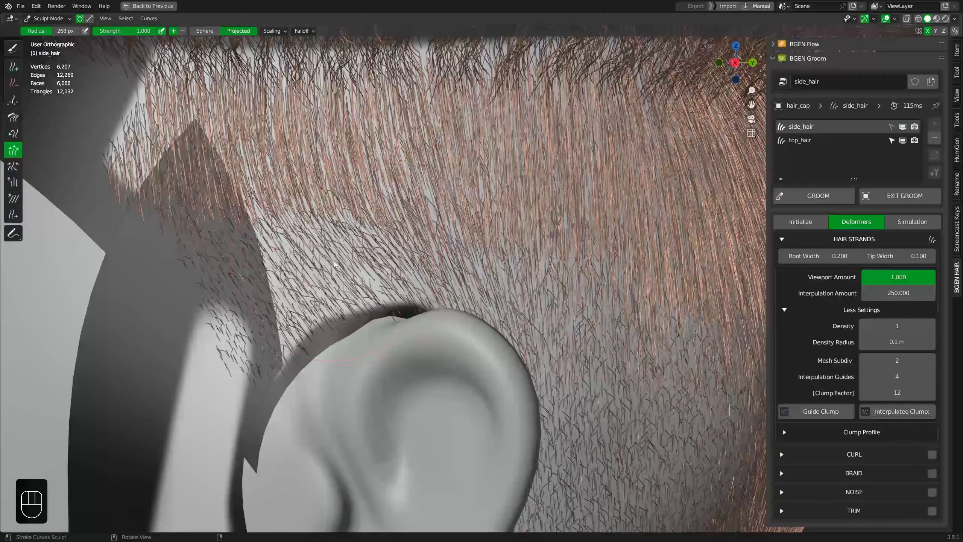
ctrl+middle_drag(488, 321, 488, 309)
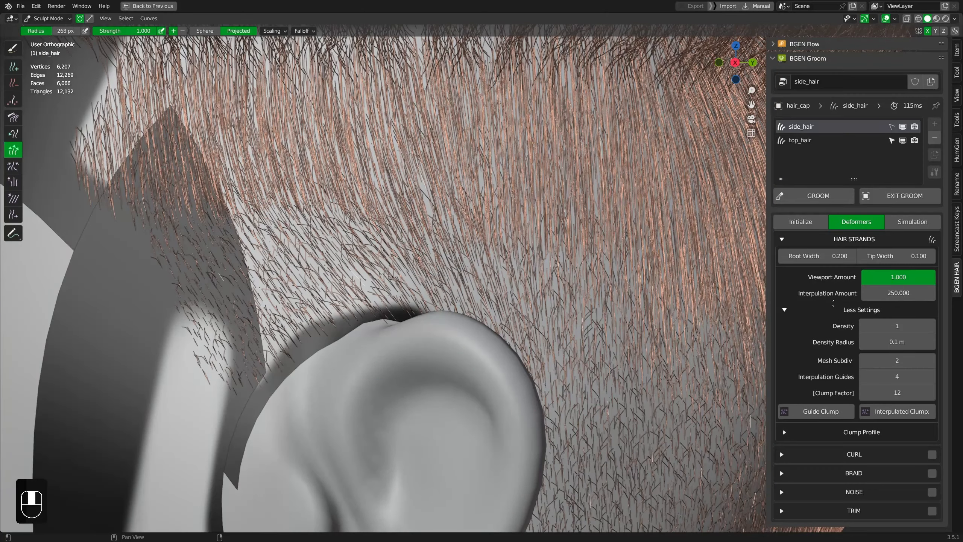
Flatten side_hair's Guide Clump profile curve near its maximum along the whole strand length
click(853, 433)
scroll(841, 255, down, 5)
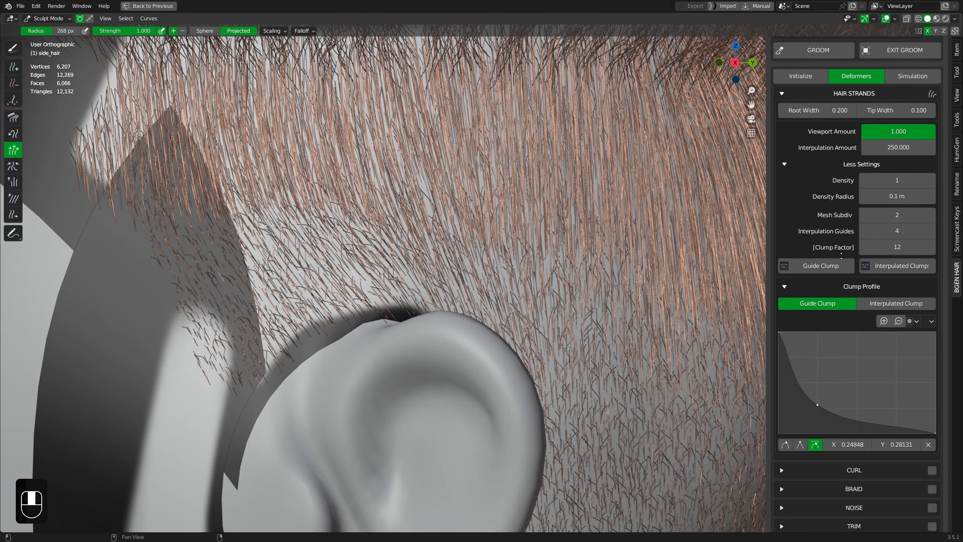
scroll(841, 266, down, 1)
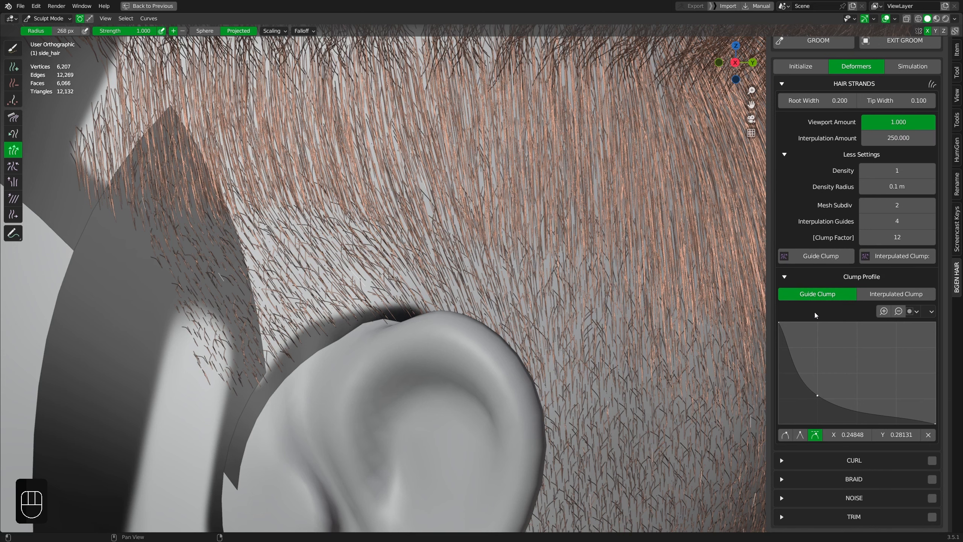
drag(818, 395, 853, 328)
drag(934, 422, 934, 322)
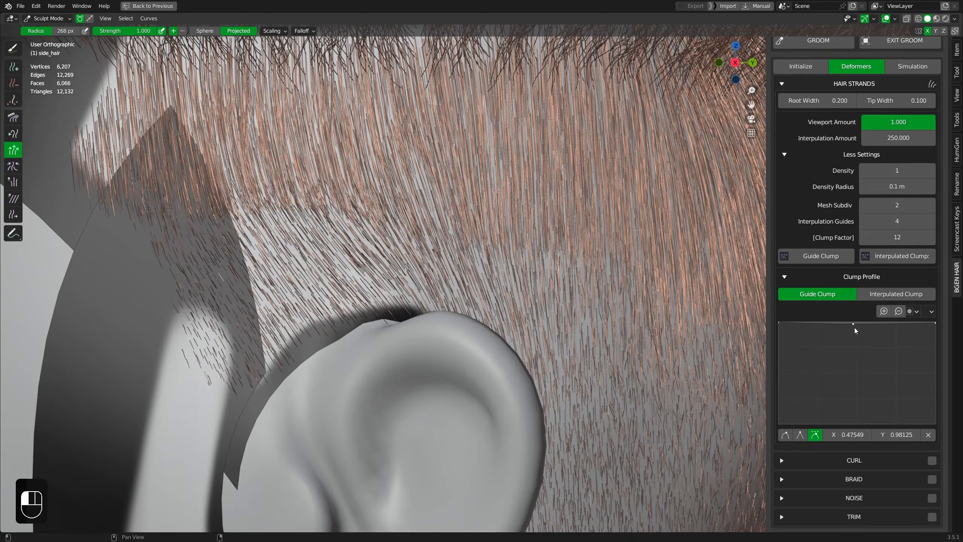
click(861, 277)
Reset side_hair's Density to 0 and raise the Interpolation Amount to 600
scroll(599, 279, down, 4)
middle_drag(598, 278, 568, 306)
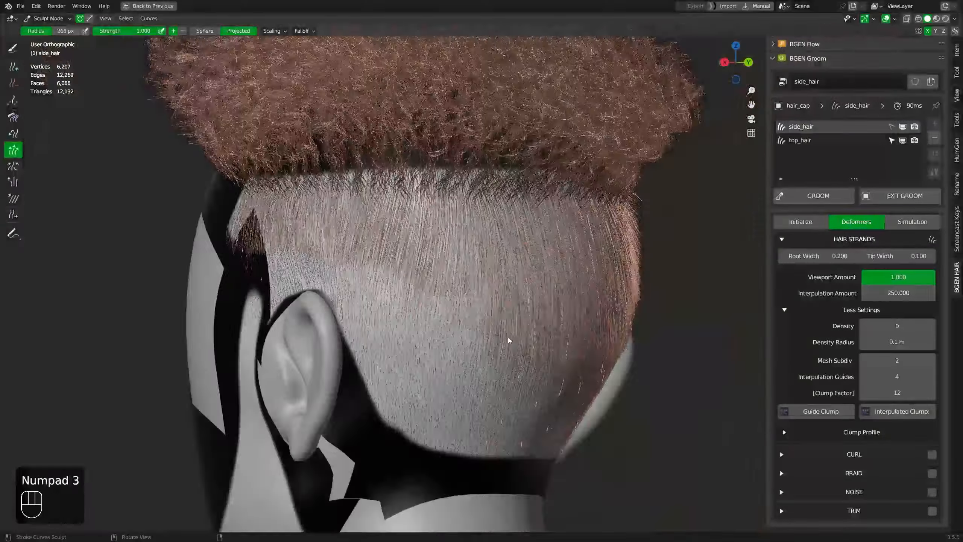
middle_drag(509, 340, 527, 291)
key(KP_3)
click(898, 293)
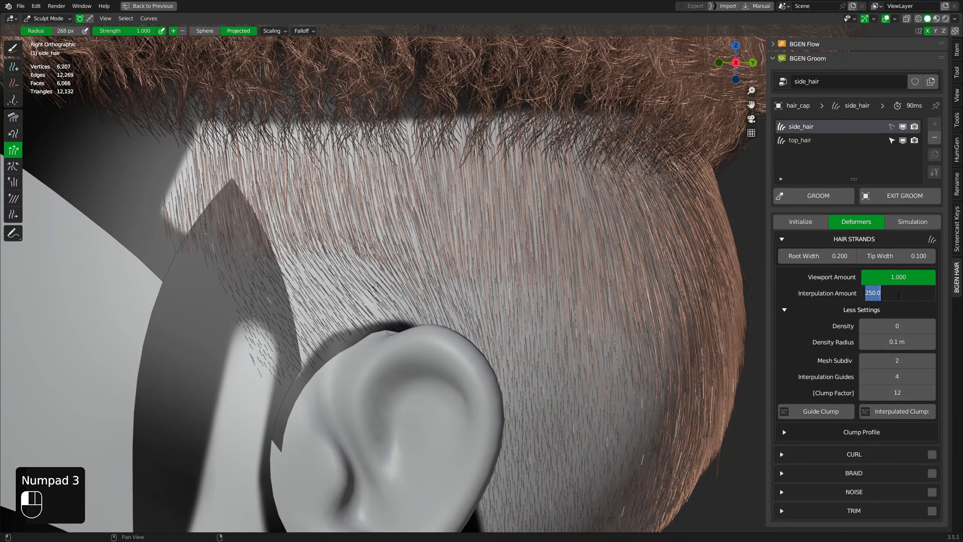
text(500)
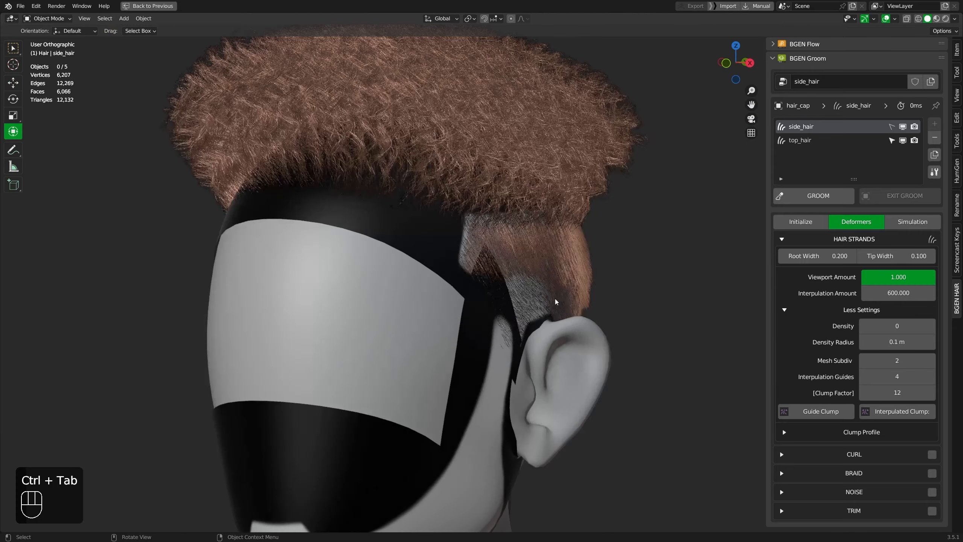
Preview the groomed hair in Object Mode with Material Preview shading
middle_drag(555, 301, 666, 247)
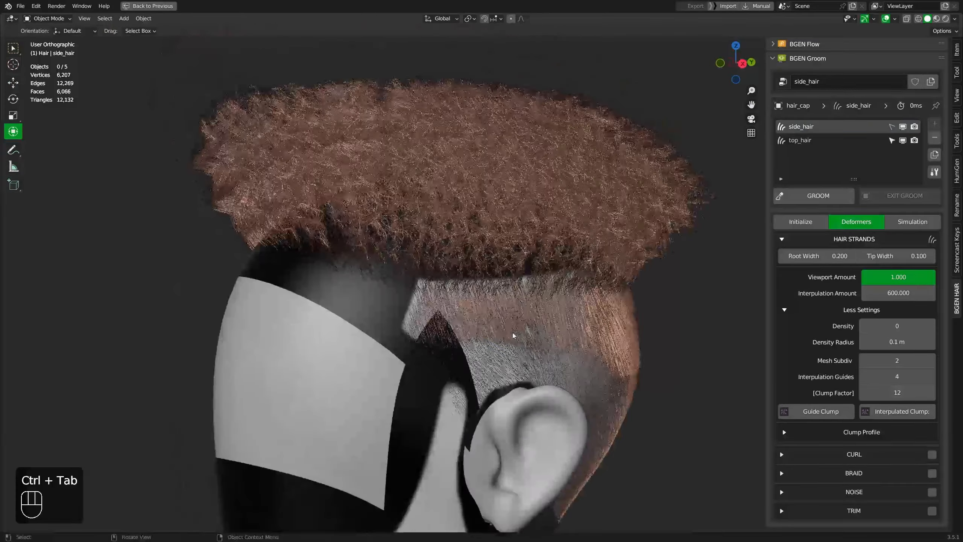
click(936, 19)
mouse_move(606, 370)
middle_down()
mouse_move(531, 374)
mouse_move(544, 314)
mouse_move(538, 281)
middle_up()
scroll(538, 281, down, 1)
mouse_move(433, 311)
middle_down()
mouse_move(498, 313)
mouse_move(561, 284)
middle_up()
Restore the full workspace layout and select the hair_cap object
key(ctrl+space)
click(561, 281)
scroll(561, 280, up, 3)
middle_drag(439, 349, 461, 289)
middle_drag(481, 241, 490, 241)
scroll(243, 342, down, 4)
Set the Alpha of the Principled BSDF in the hair_cap material to 0
middle_drag(242, 342, 195, 340)
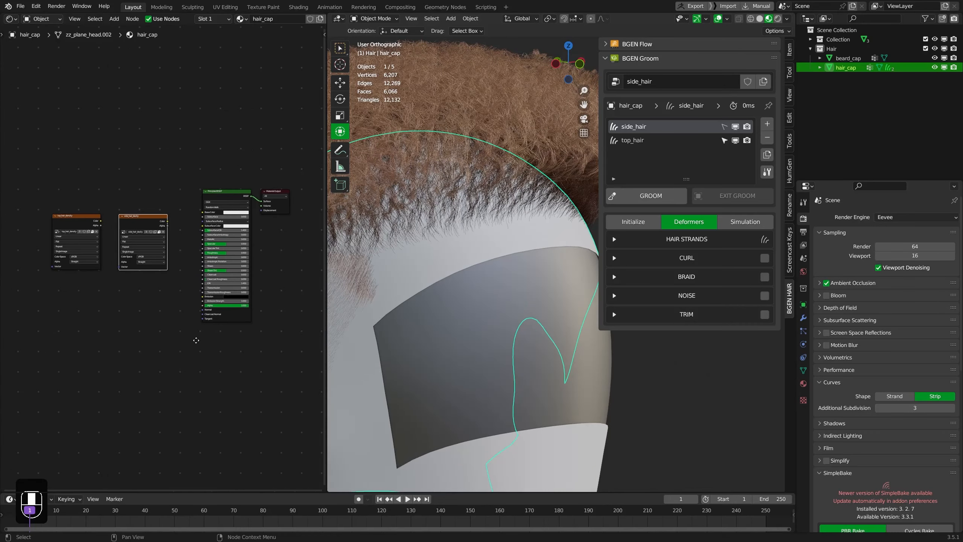
scroll(272, 319, up, 1)
scroll(272, 319, up, 10)
middle_drag(242, 304, 180, 338)
scroll(180, 337, up, 1)
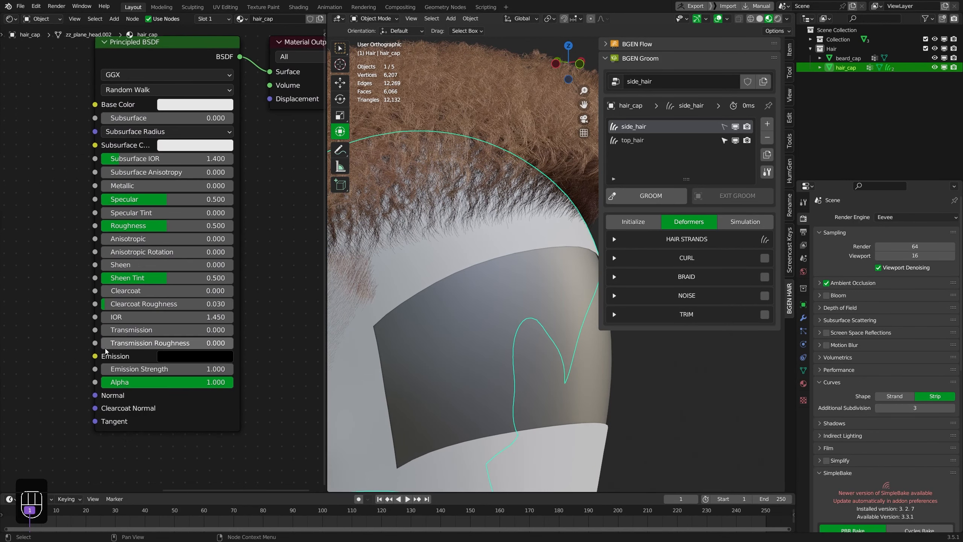
middle_drag(230, 374, 232, 373)
scroll(233, 372, up, 1)
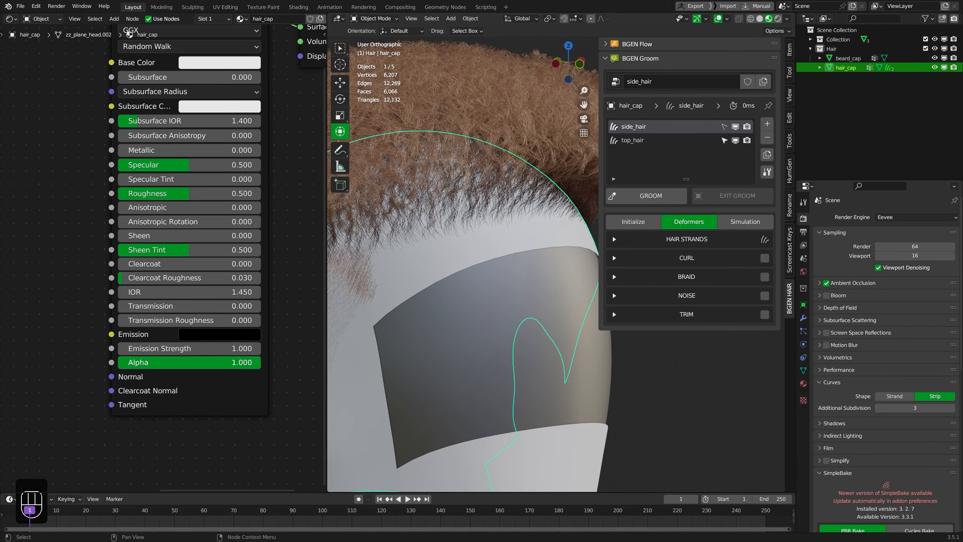
drag(232, 362, 118, 362)
ctrl+middle_drag(355, 345, 507, 231)
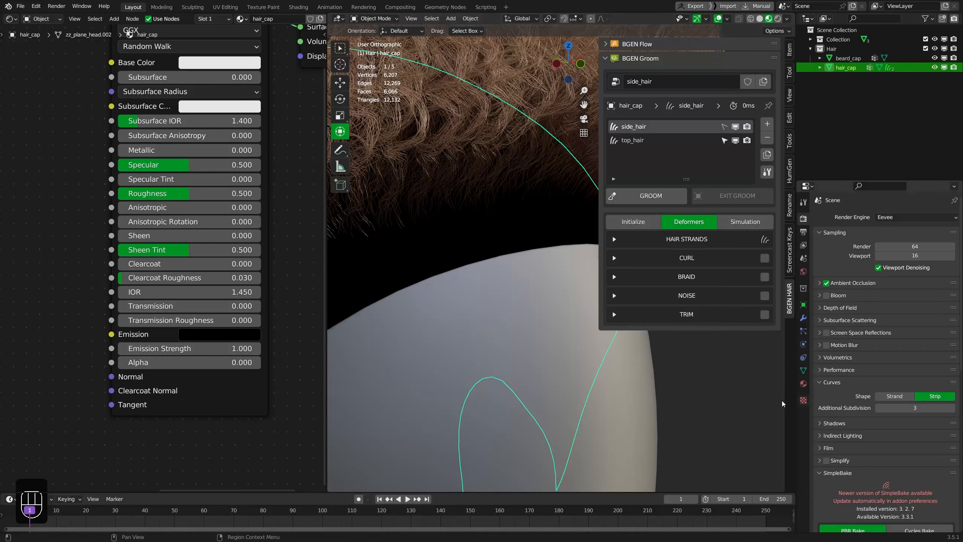
Set the Blend Mode of the hair_cap material to Alpha Blend
click(803, 384)
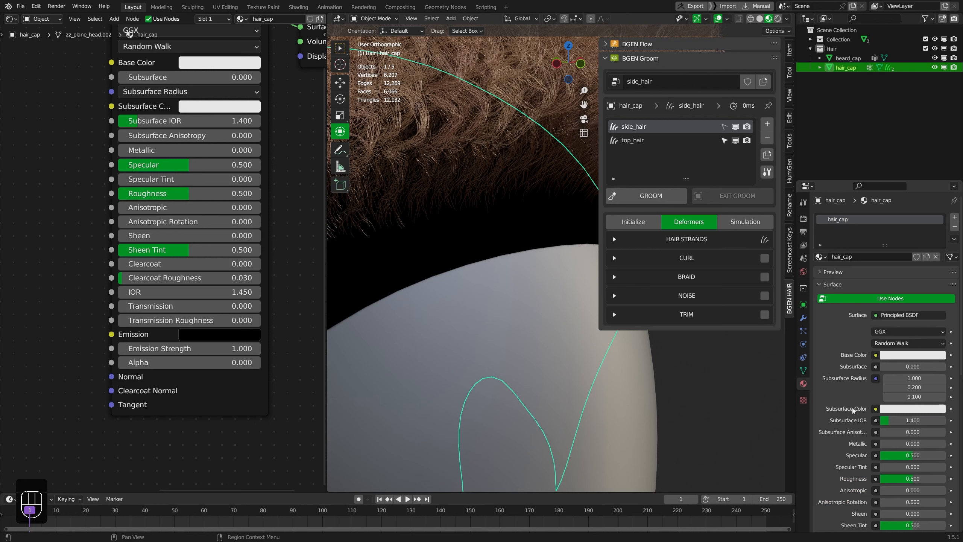
scroll(852, 410, down, 10)
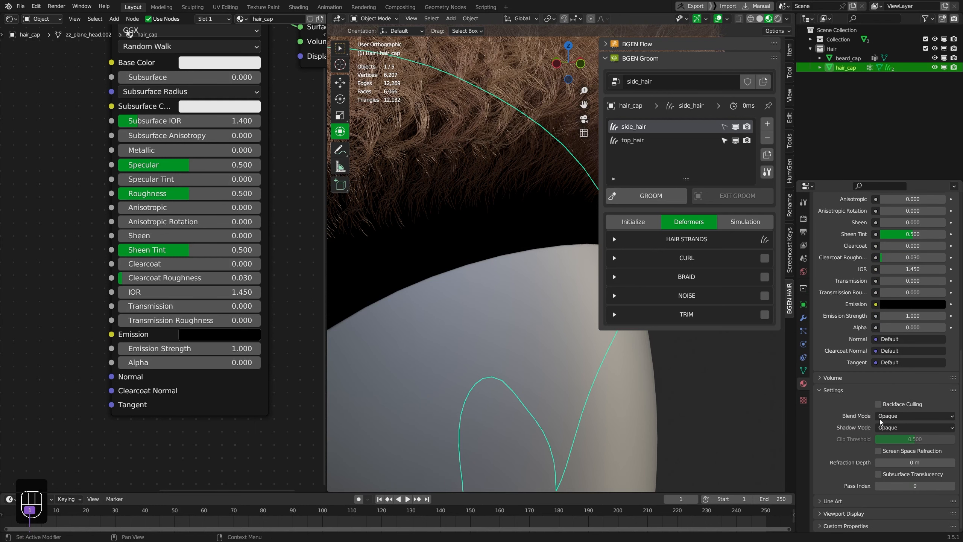
click(899, 416)
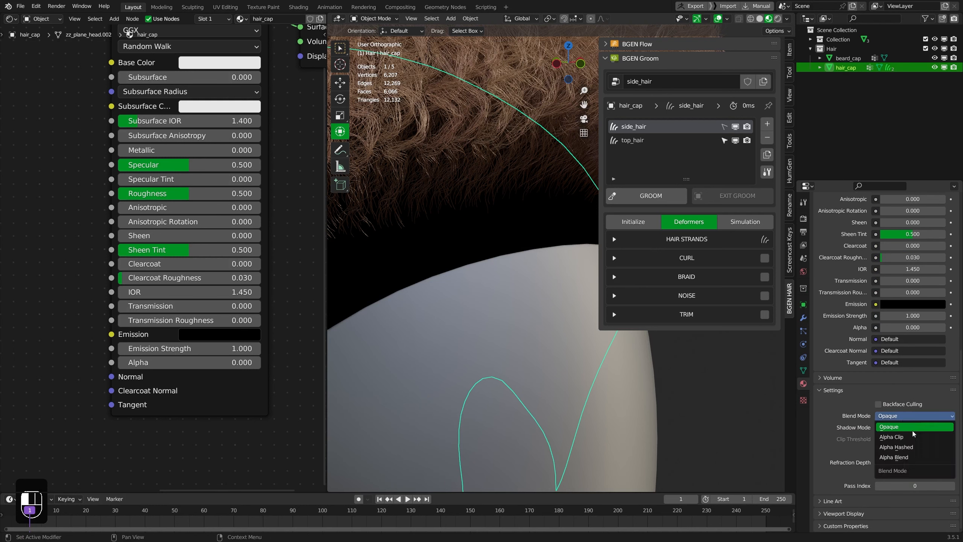
click(907, 458)
Examine the hairstyle over the transparent cap from the side and front in a maximized viewport
middle_drag(492, 323, 531, 343)
scroll(527, 330, up, 4)
middle_drag(602, 355, 637, 326)
click(510, 270)
key(ctrl+space)
key(KP_3)
scroll(529, 224, down, 3)
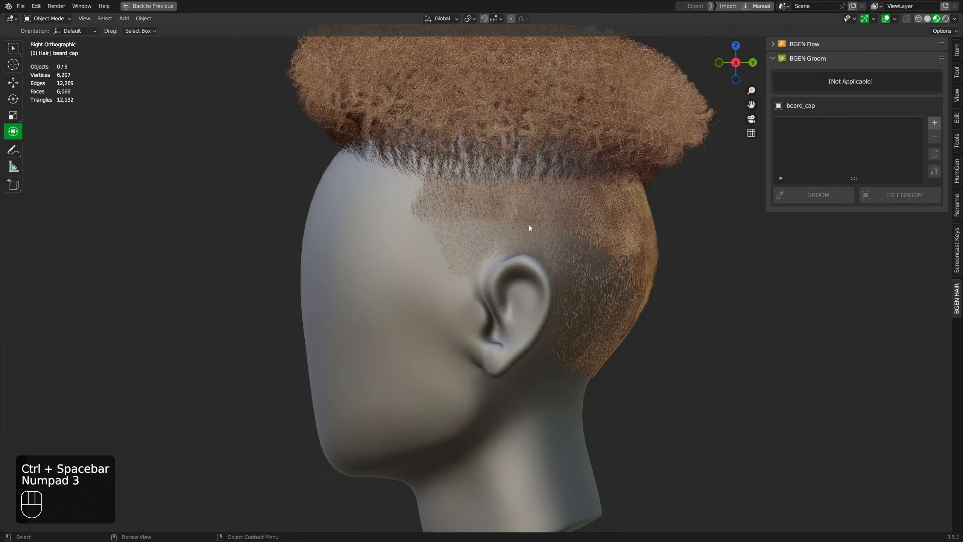
scroll(461, 281, up, 3)
middle_drag(525, 271, 587, 312)
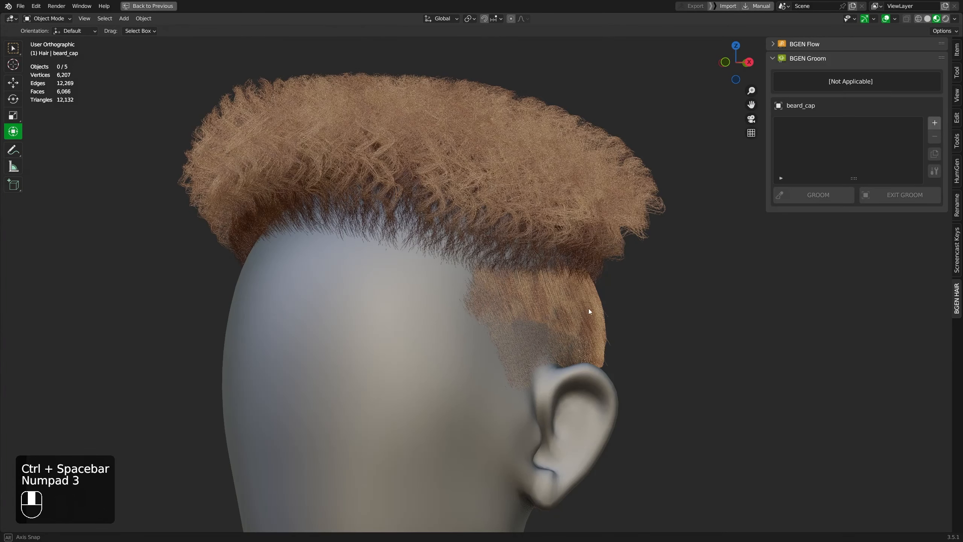
key(KP_1)
scroll(509, 294, down, 2)
key(KP_1)
scroll(490, 296, up, 3)
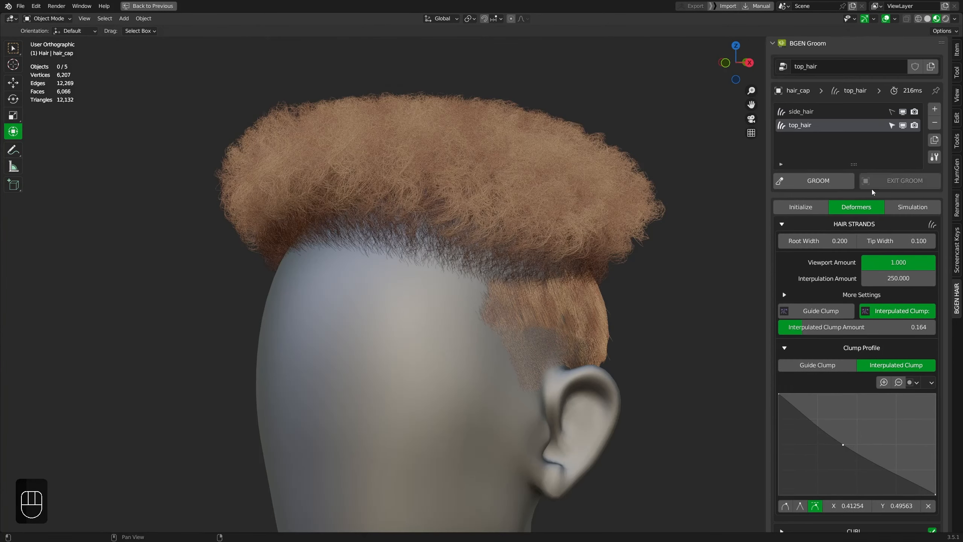
Darken the Hair Color ramp of top_hair's BV2_Hair_Shader material to dark brown, with the first colour stop at position 0.166
scroll(871, 191, up, 1)
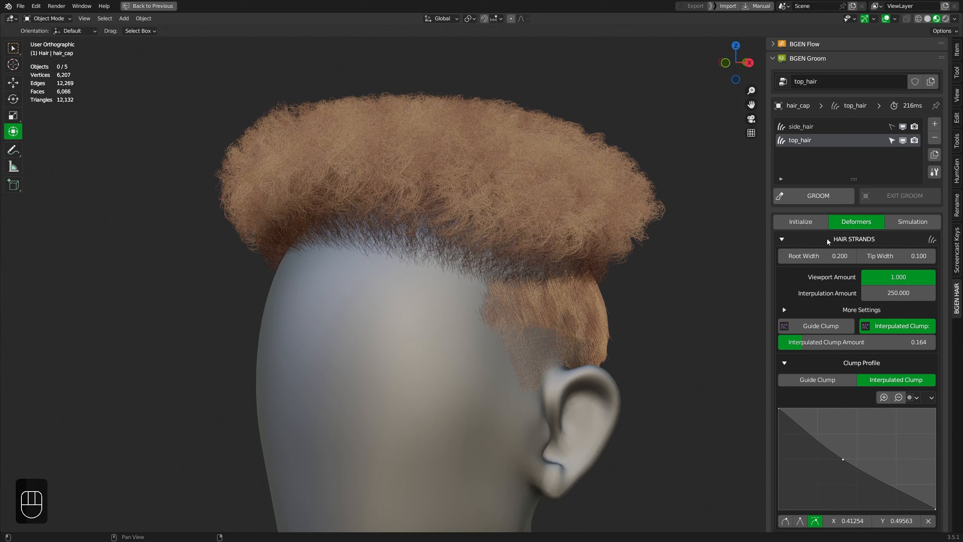
click(849, 242)
click(793, 227)
scroll(597, 286, up, 1)
click(892, 281)
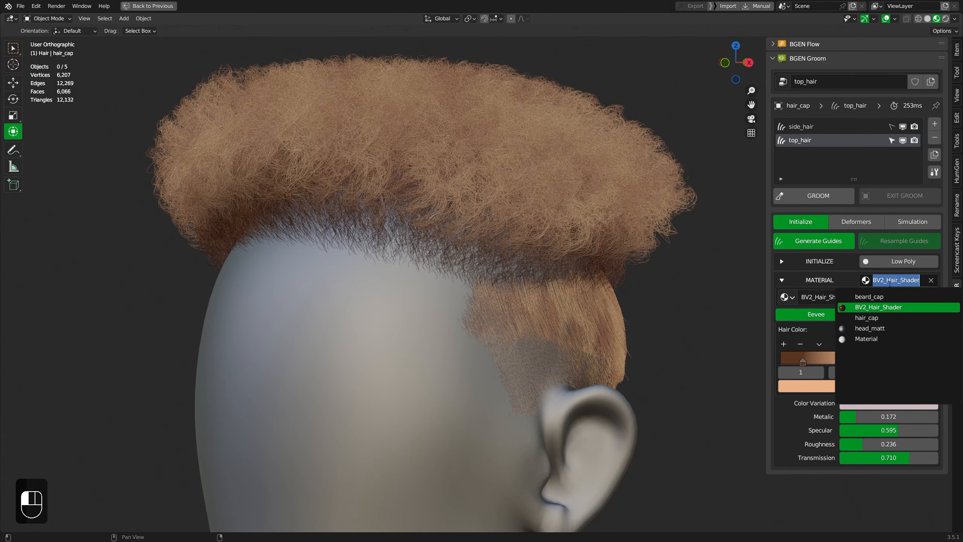
click(831, 303)
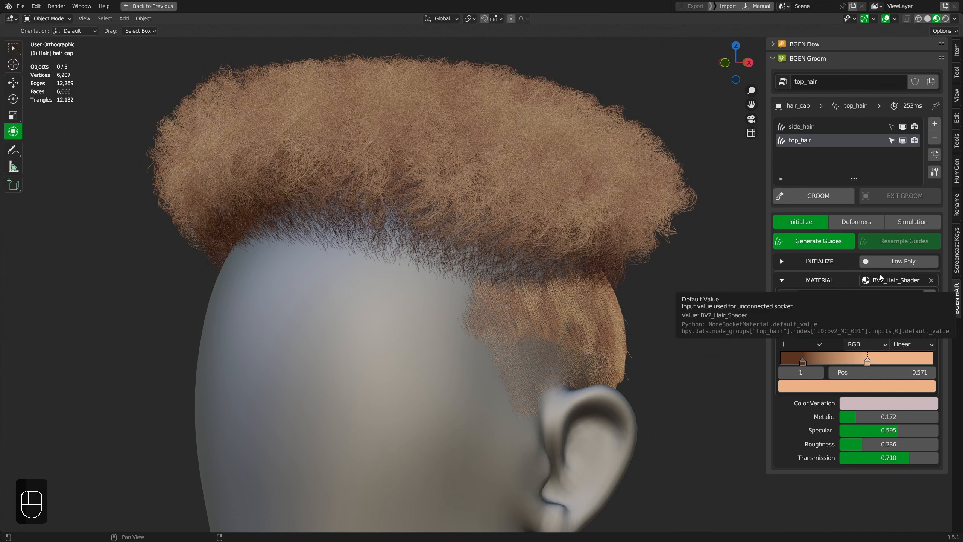
drag(803, 361, 806, 360)
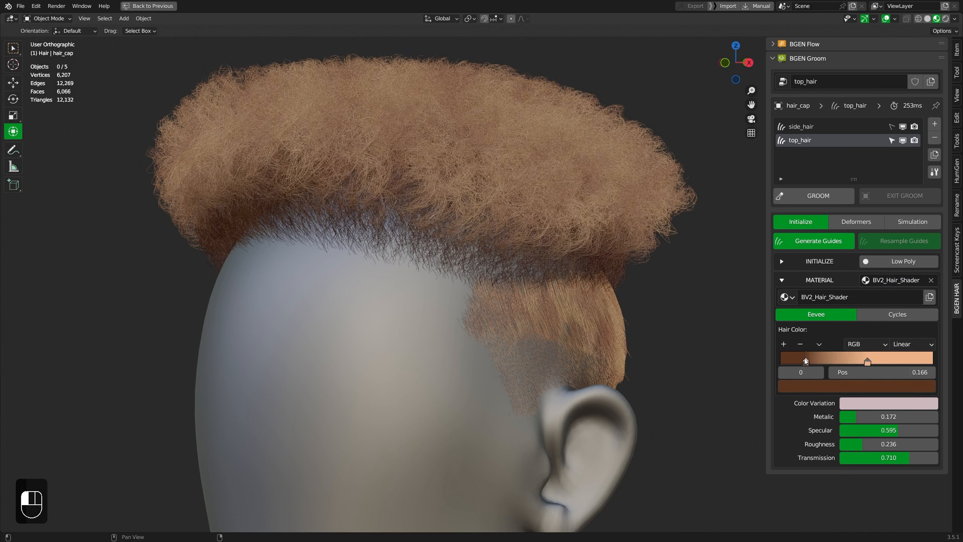
click(866, 360)
click(877, 384)
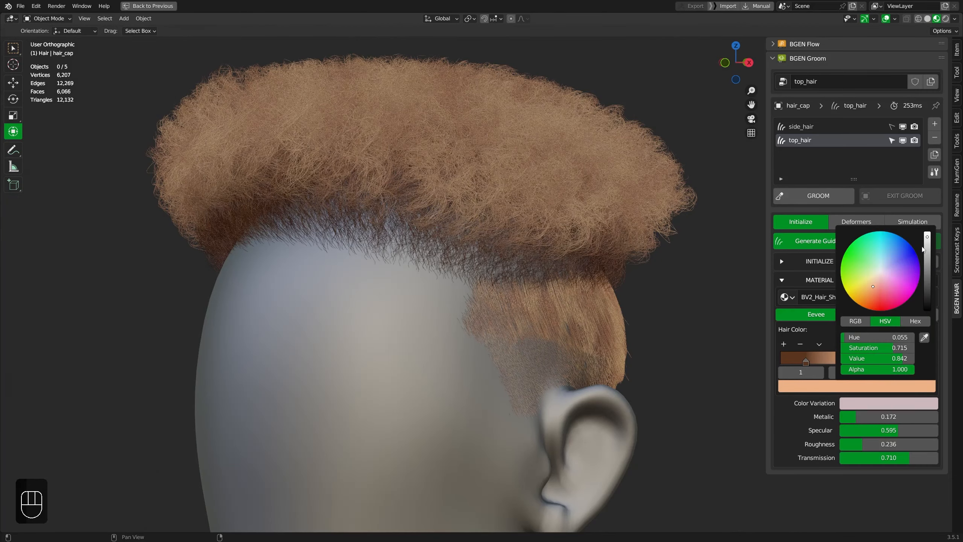
drag(922, 247, 921, 249)
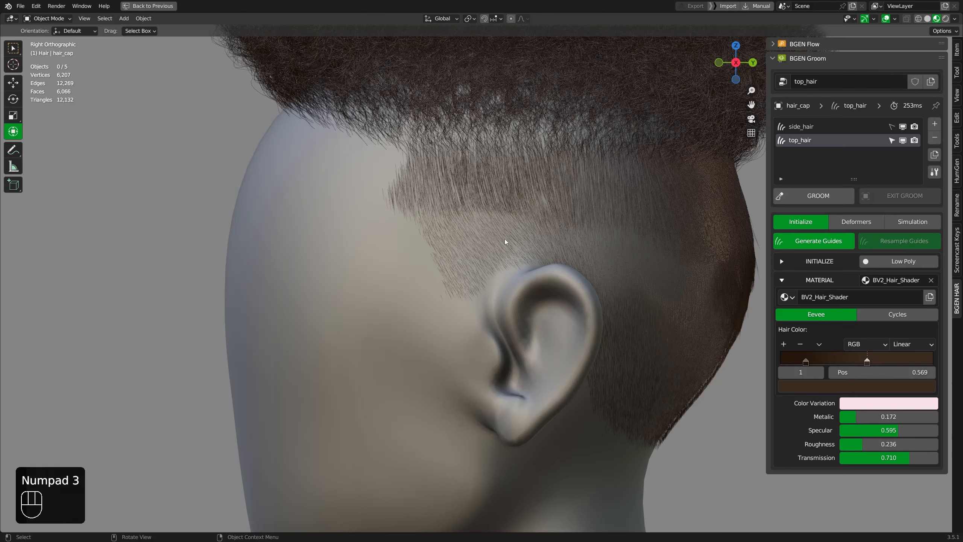
Select hair_cap, start grooming its side_hair system, and set the brush radius to 175 px
scroll(505, 239, up, 2)
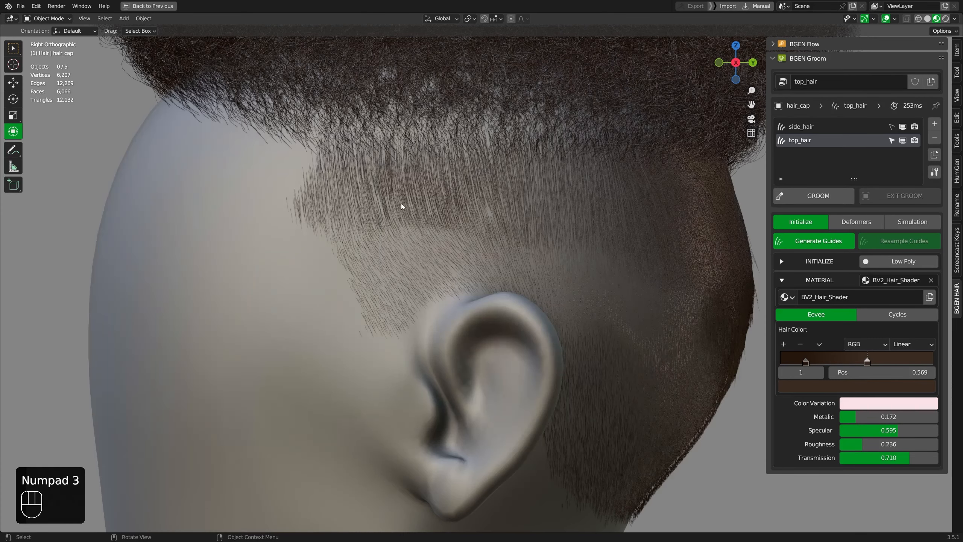
click(280, 168)
scroll(678, 240, up, 1)
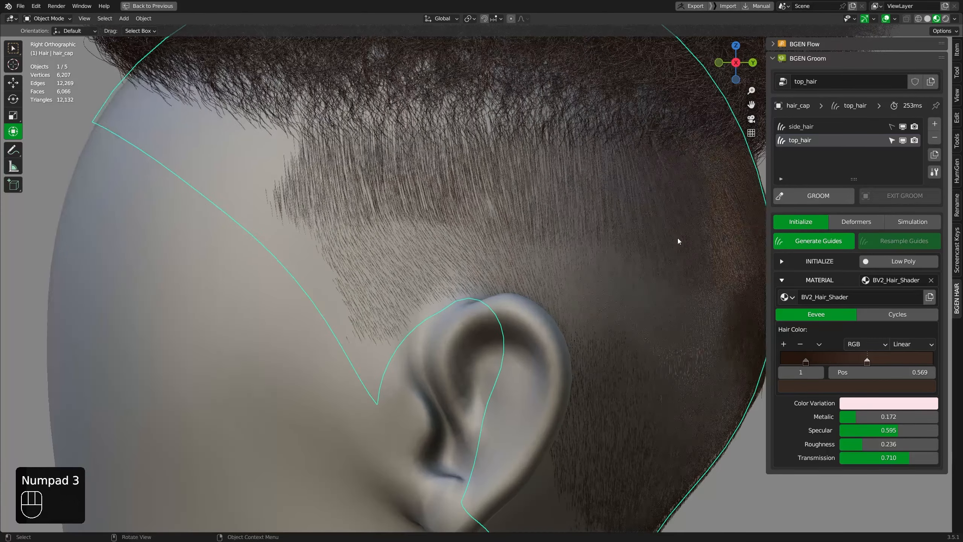
click(810, 127)
click(820, 197)
mouse_move(530, 299)
shift+middle_down()
mouse_move(507, 257)
mouse_move(490, 254)
shift+middle_up()
key(f)
click(543, 271)
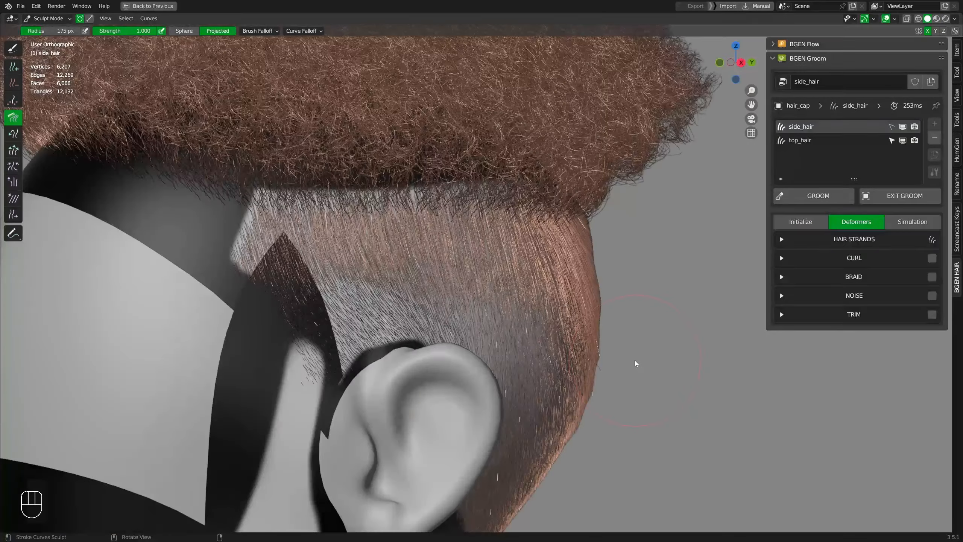
Enable the Noise deformer on side_hair and set its Noise Width to 0.090
mouse_move(635, 360)
middle_down()
mouse_move(651, 361)
mouse_move(630, 376)
mouse_move(628, 290)
mouse_move(672, 322)
middle_up()
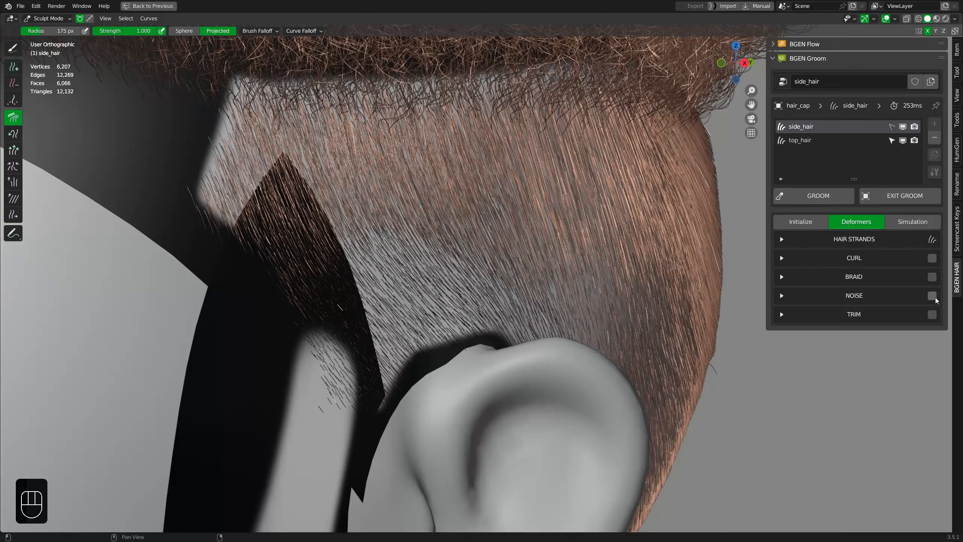
click(931, 296)
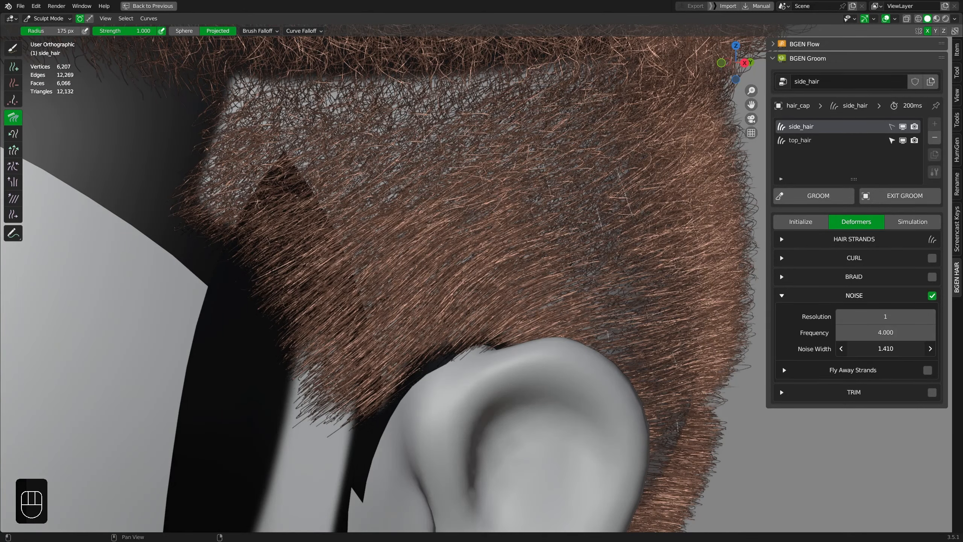
drag(885, 348, 848, 349)
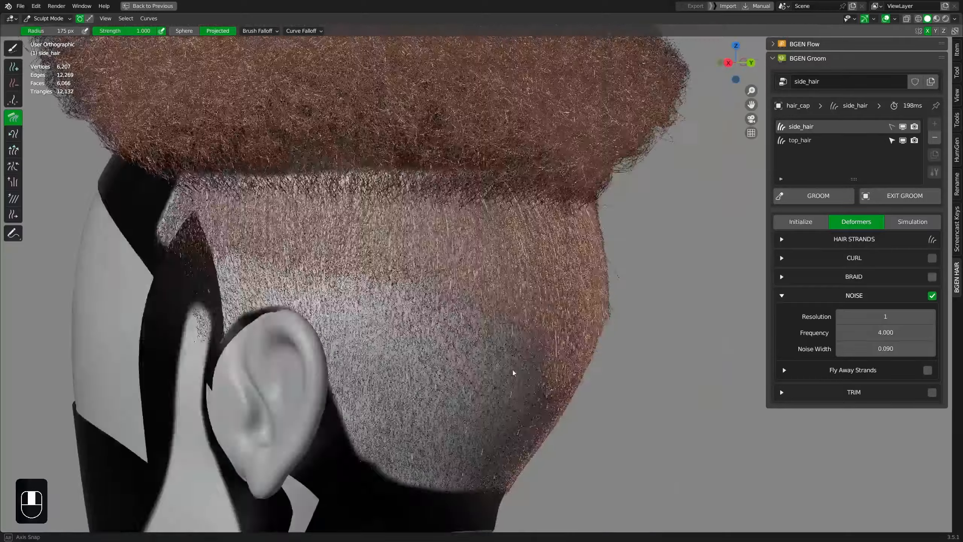
middle_drag(513, 372, 561, 383)
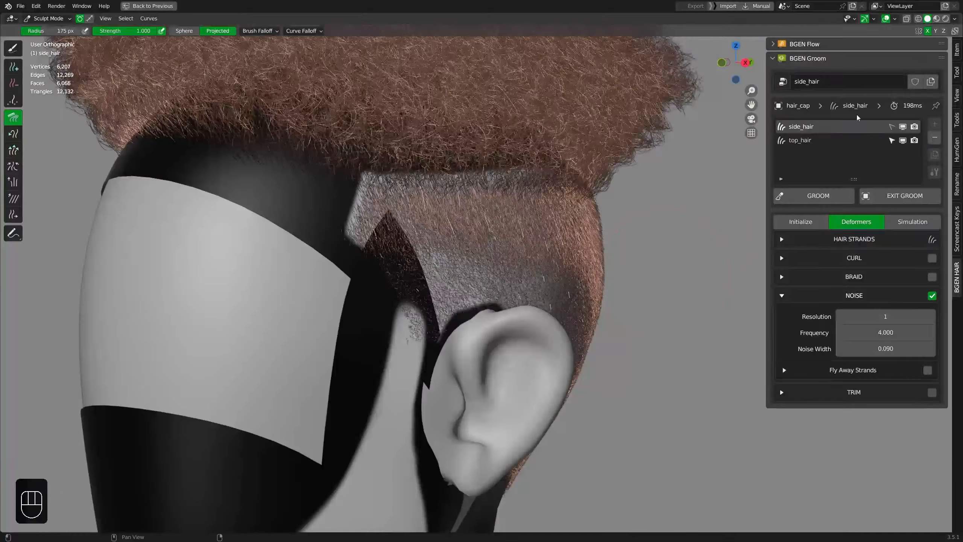
Switch to Material Preview shading and examine the side hair around the ear
click(936, 18)
scroll(644, 229, down, 5)
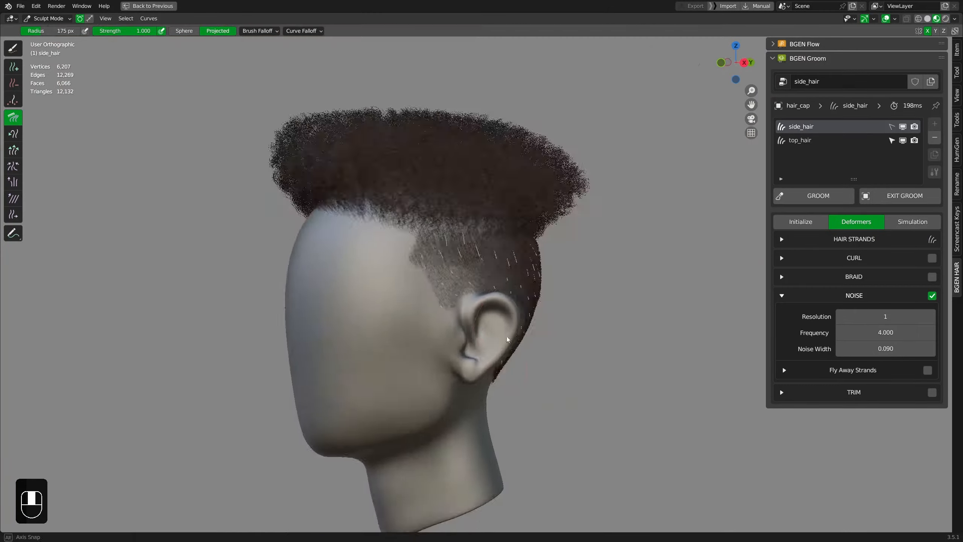
middle_drag(645, 228, 614, 322)
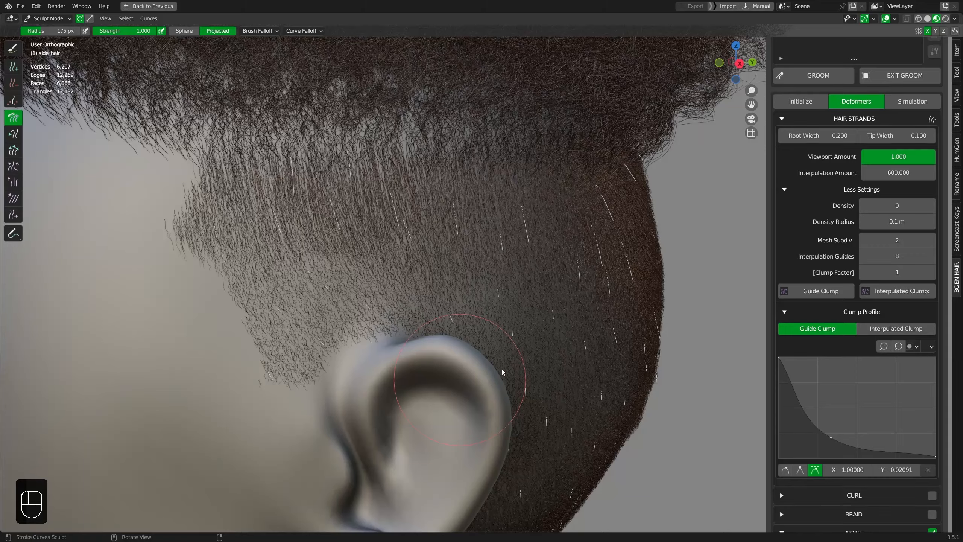
middle_drag(501, 372, 520, 353)
scroll(493, 326, down, 1)
scroll(471, 322, up, 2)
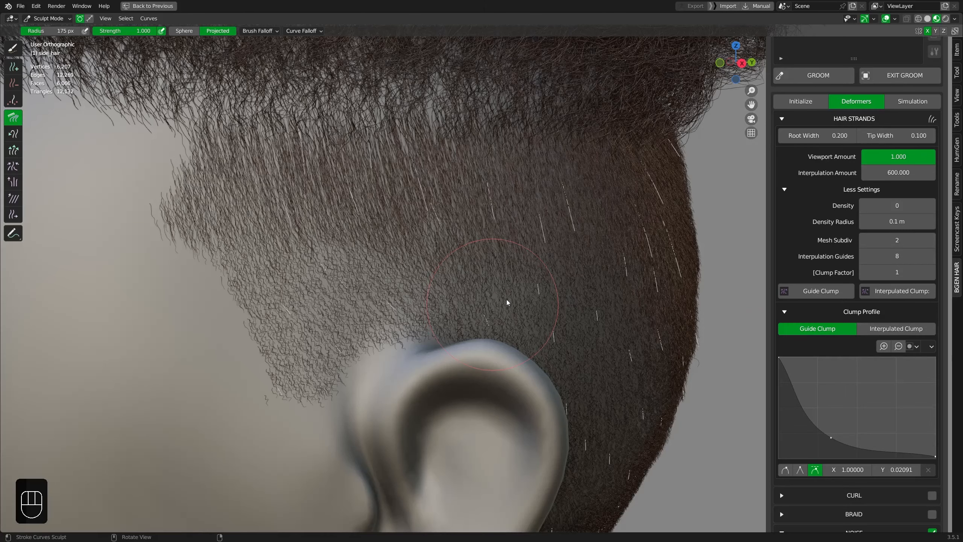
middle_drag(506, 300, 527, 296)
Set side_hair's Density to 1 in the additional Hair Strands settings
click(873, 192)
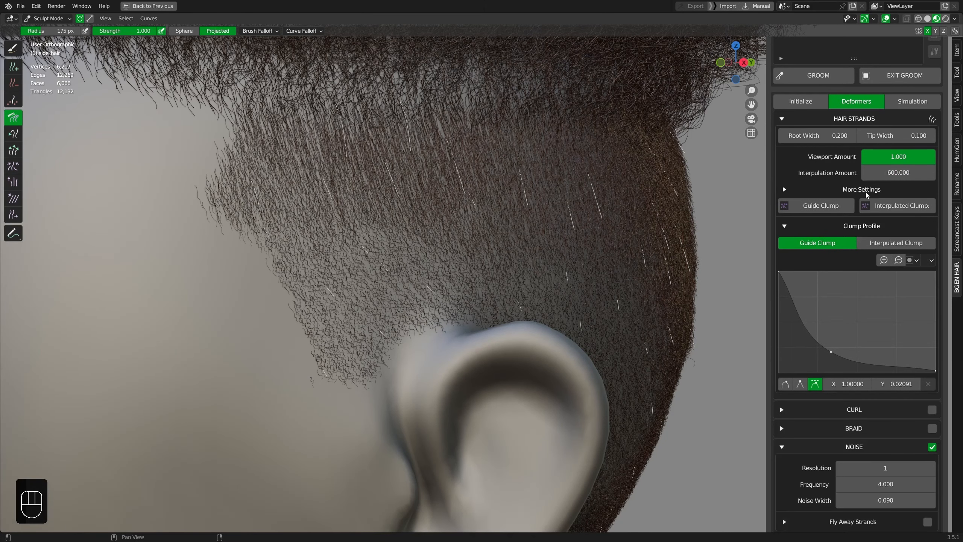
click(867, 190)
scroll(565, 275, up, 1)
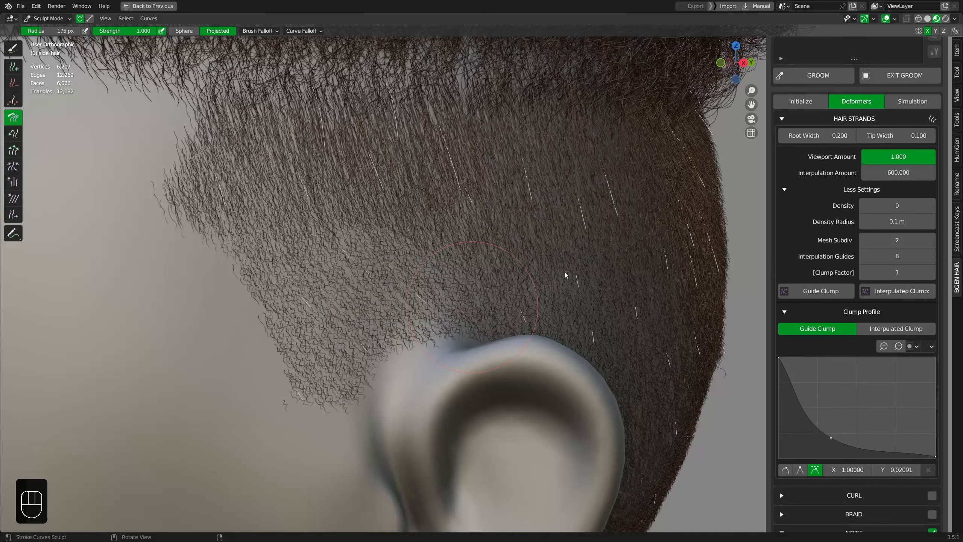
scroll(565, 275, up, 1)
click(930, 206)
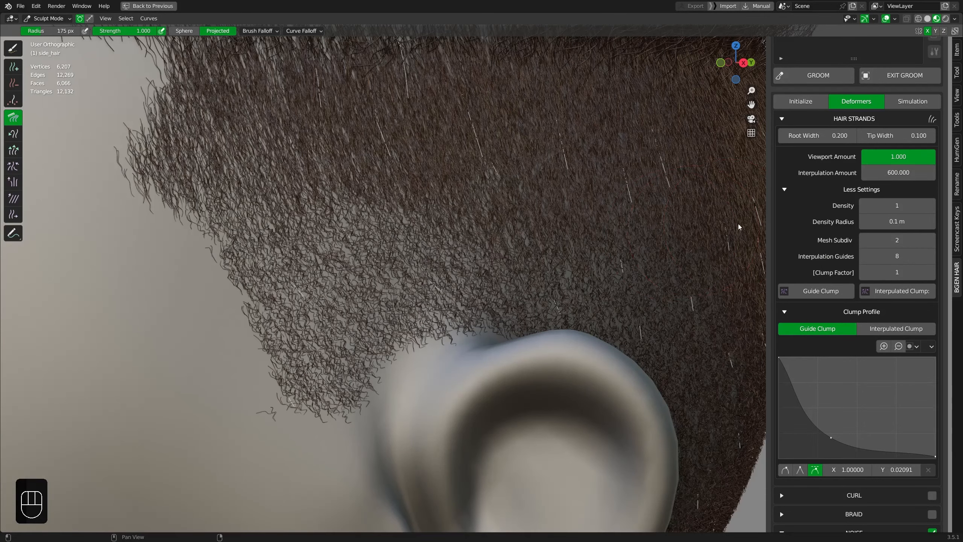
ctrl+middle_drag(552, 291, 555, 319)
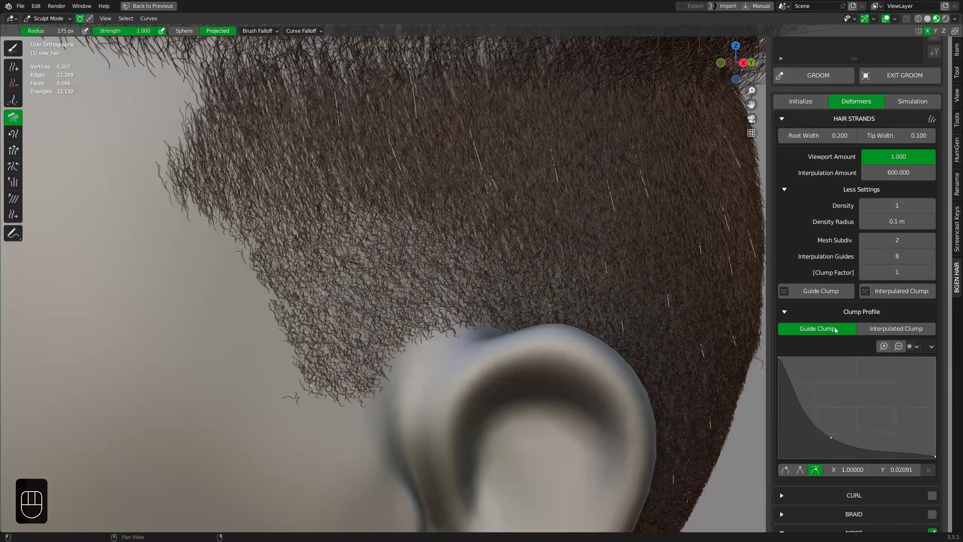
Flatten side_hair's Guide Clump profile curve near its maximum by raising the middle point and the end point to Y 0.98750
scroll(847, 303, down, 5)
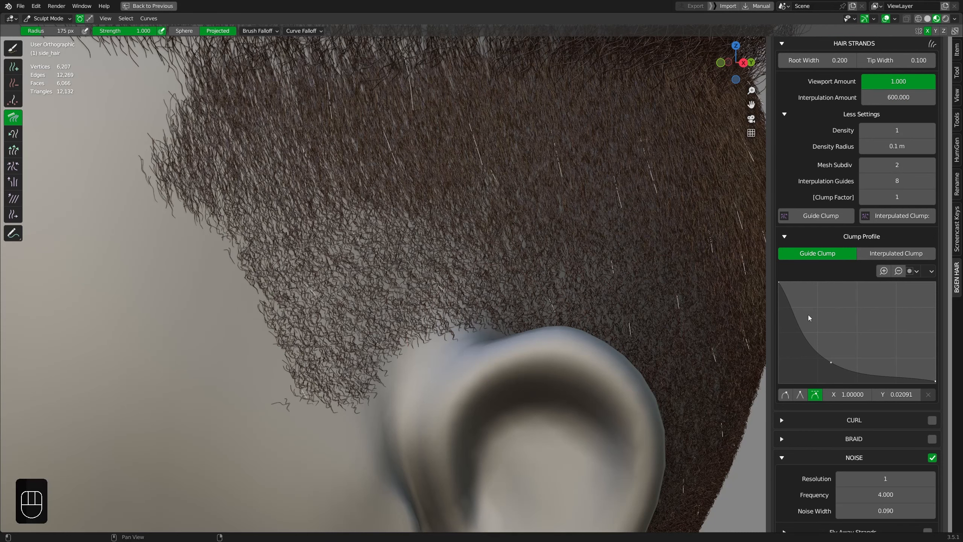
ctrl+middle_drag(433, 297, 434, 252)
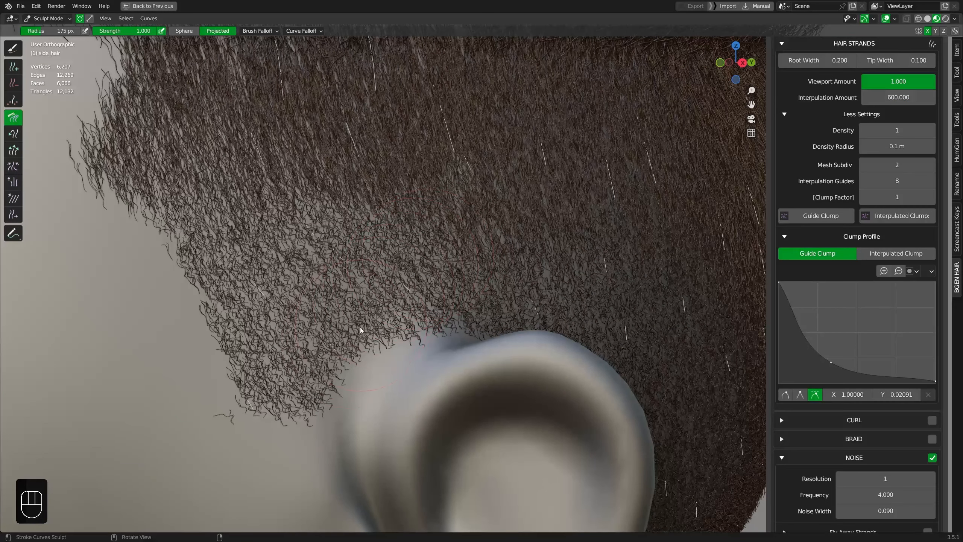
drag(833, 367, 865, 285)
drag(935, 381, 934, 283)
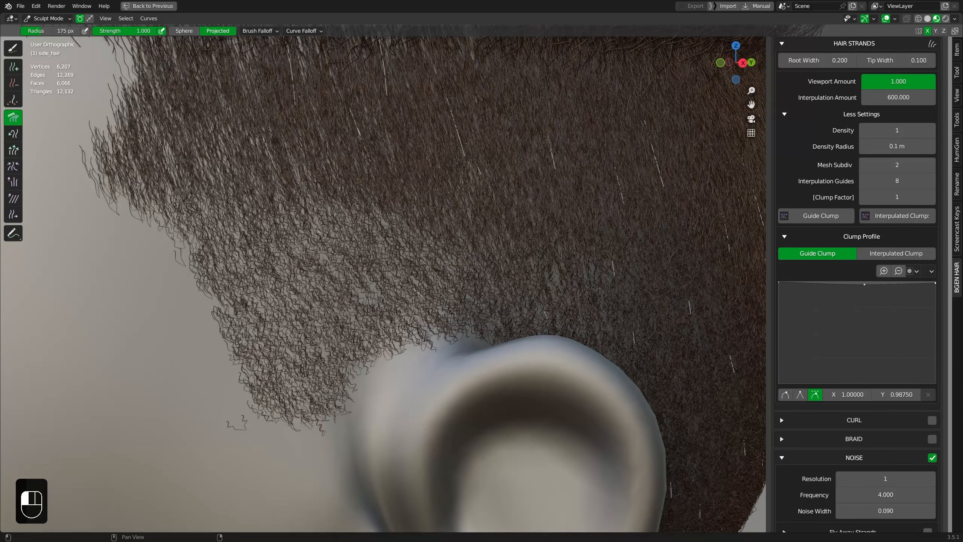
scroll(539, 334, down, 2)
mouse_move(538, 334)
middle_down()
mouse_move(369, 329)
mouse_move(481, 347)
middle_up()
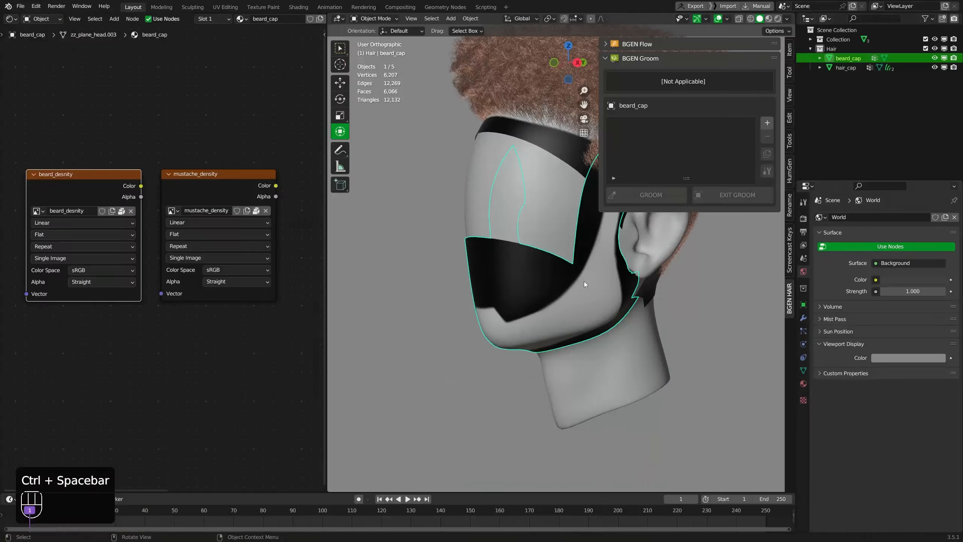
Maximize the viewport and add a newly created hair system named beard_hair to beard_cap
key(ctrl+space)
middle_drag(580, 303, 587, 279)
mouse_move(688, 255)
middle_down()
mouse_move(563, 239)
mouse_move(682, 261)
middle_up()
click(934, 123)
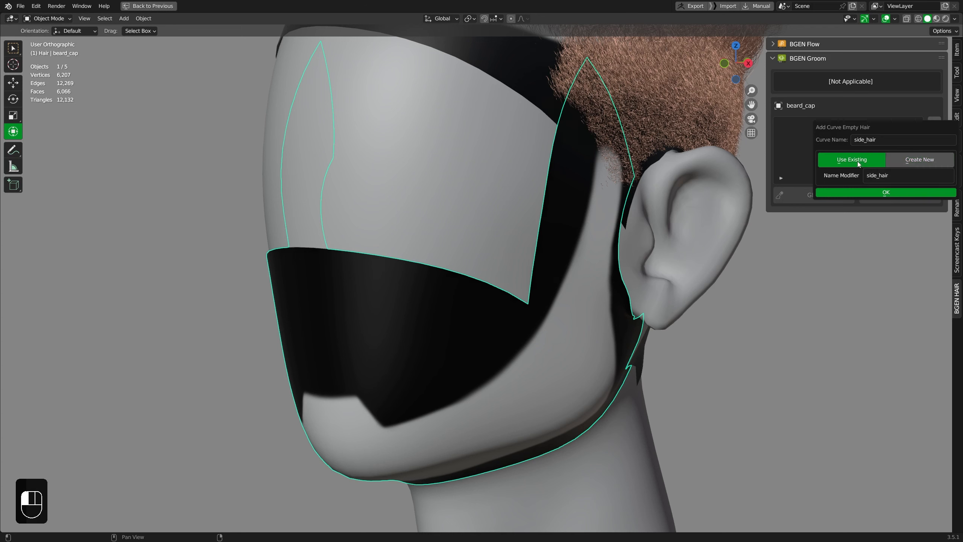
click(893, 140)
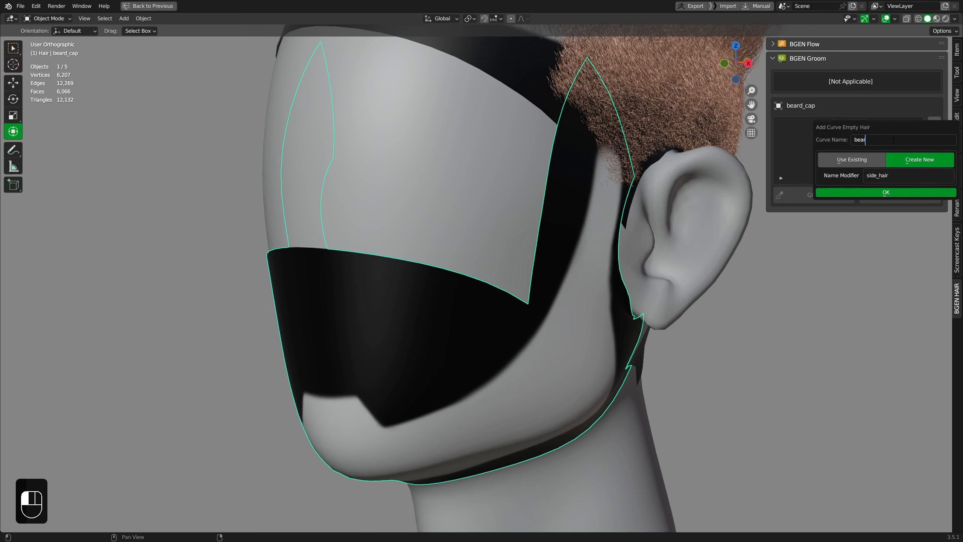
text(beard_hair)
click(902, 175)
click(885, 192)
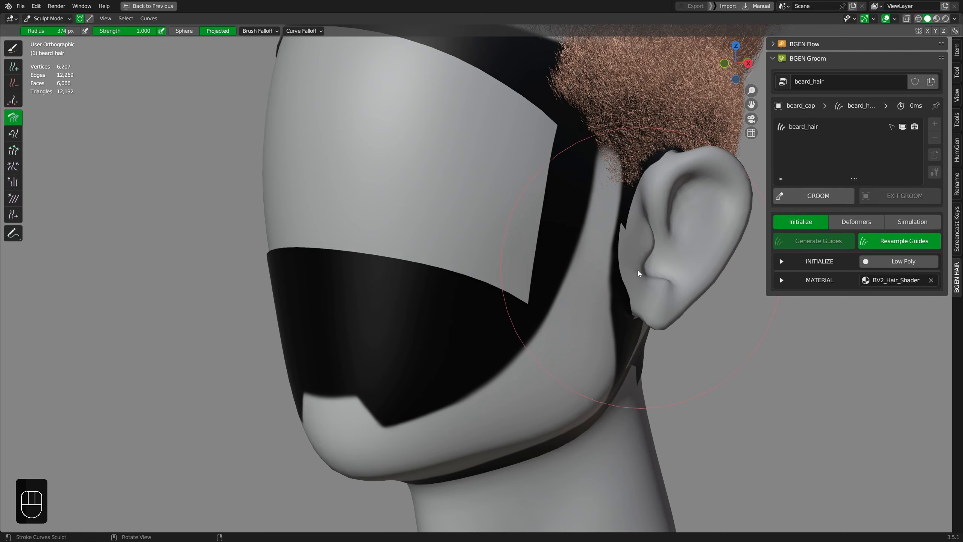
Assign the beard_desnity image as beard_hair's density map in the Initialize settings
scroll(621, 251, up, 2)
mouse_move(638, 270)
middle_down()
mouse_move(606, 268)
mouse_move(646, 307)
mouse_move(647, 239)
middle_up()
click(806, 131)
click(817, 263)
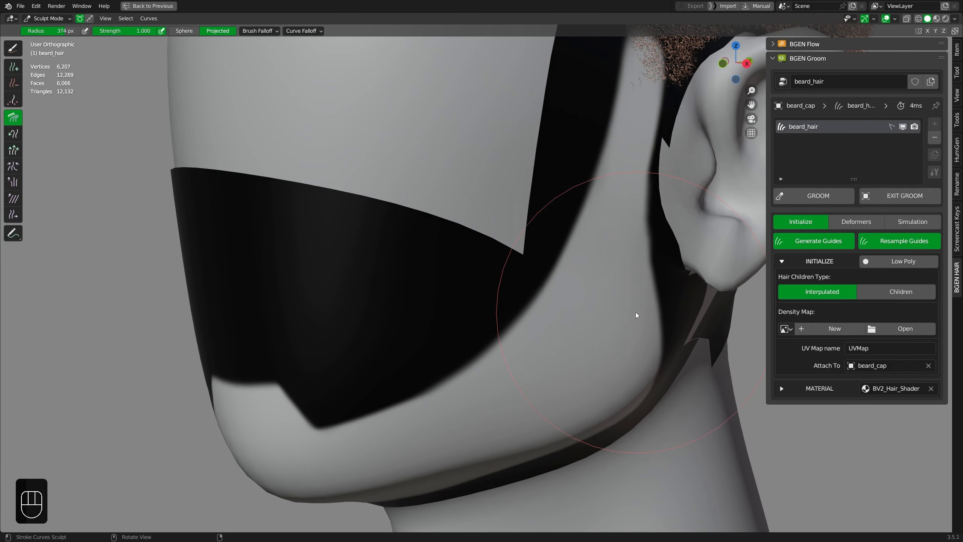
middle_drag(635, 311, 648, 315)
click(784, 329)
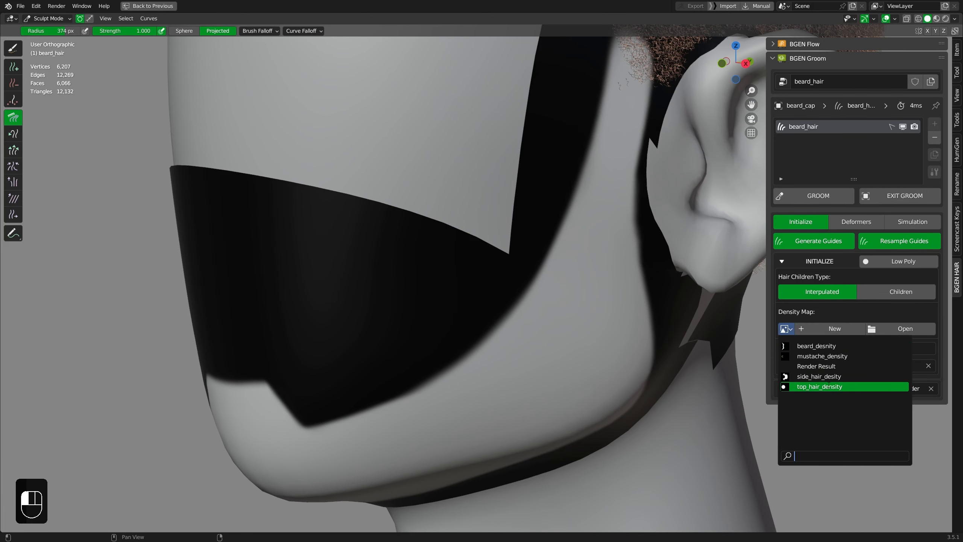
click(836, 346)
scroll(603, 357, down, 3)
mouse_move(603, 357)
middle_down()
mouse_move(478, 313)
mouse_move(578, 303)
mouse_move(456, 320)
mouse_move(518, 268)
middle_up()
scroll(519, 302, down, 2)
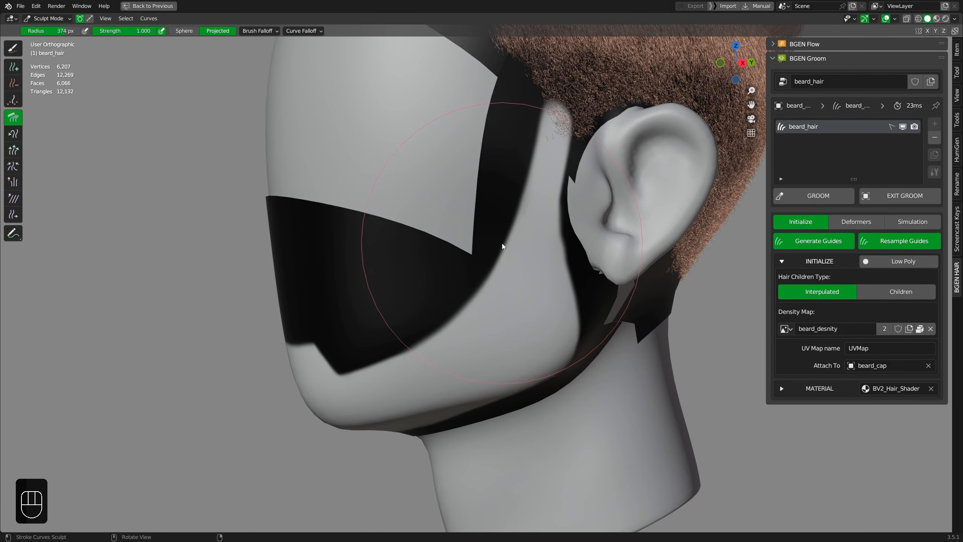
Place individual guide hairs by hand with the Add brush along the chin, jaw and both cheeks of beard_cap
click(13, 67)
click(380, 392)
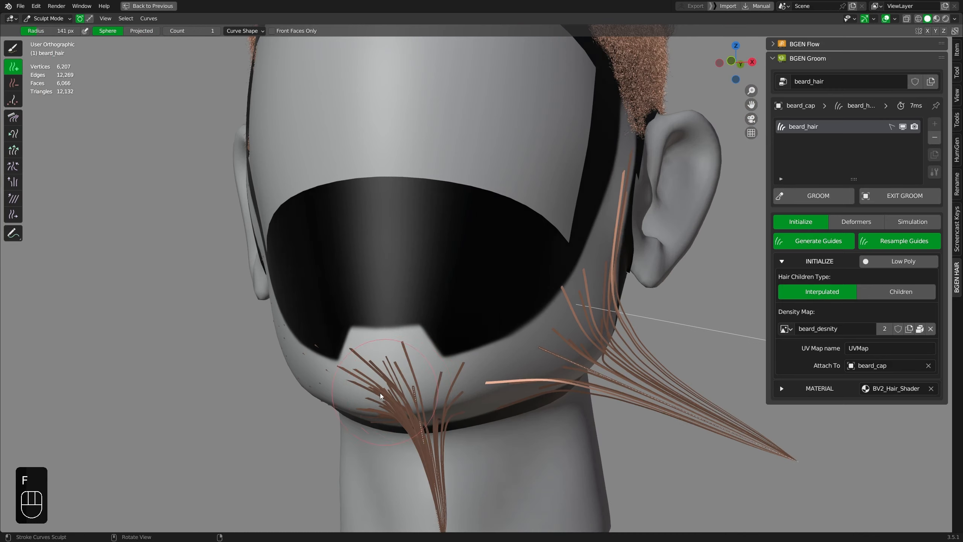
middle_drag(380, 393, 421, 391)
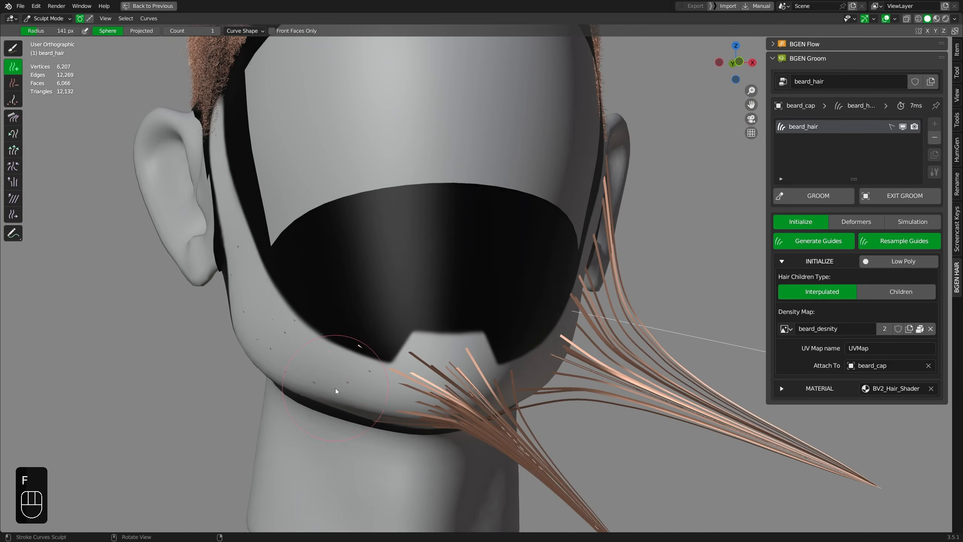
click(336, 388)
click(262, 351)
middle_drag(346, 365, 311, 362)
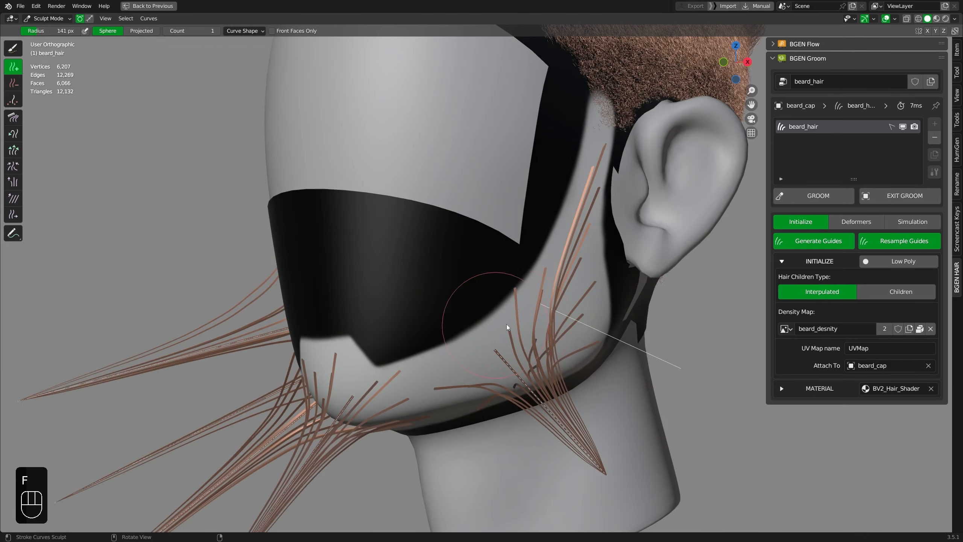
click(580, 312)
scroll(511, 323, down, 3)
middle_drag(511, 322, 535, 332)
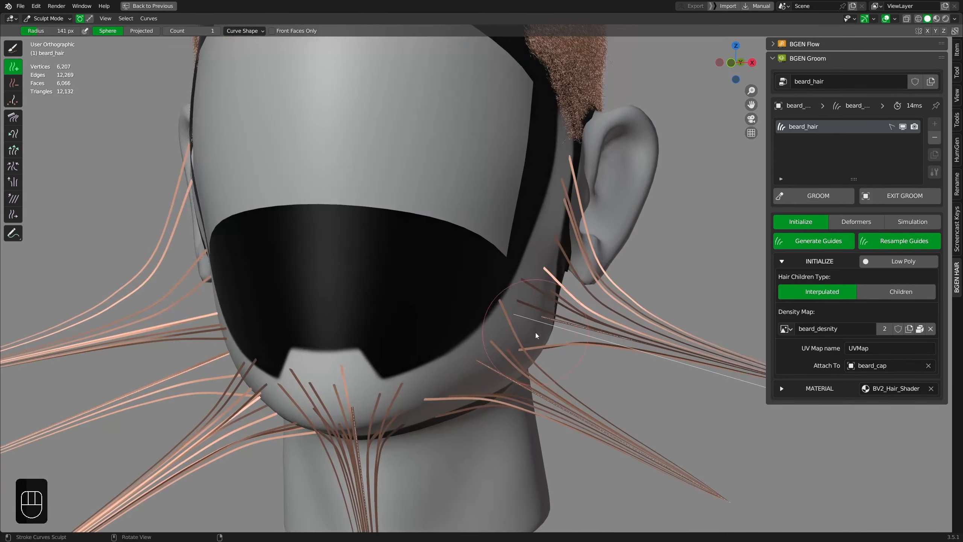
Start generating guide curves for beard_hair with a Density of 100
click(809, 242)
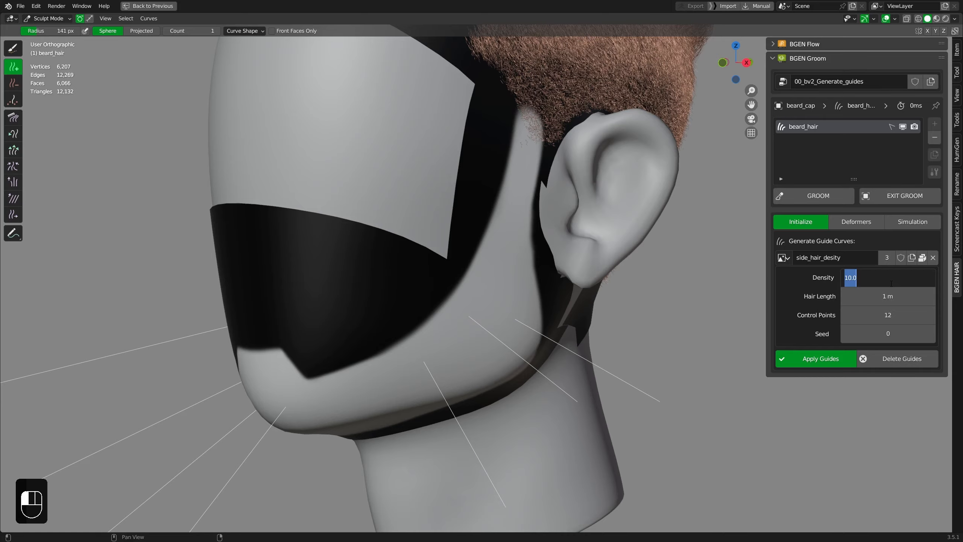
text(0)
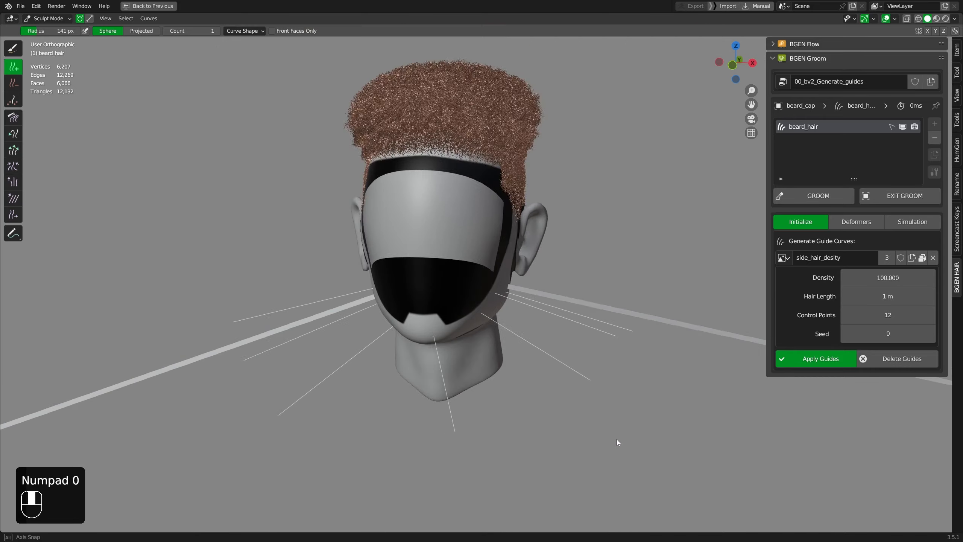
mouse_move(616, 439)
middle_down()
mouse_move(714, 433)
mouse_move(618, 425)
middle_up()
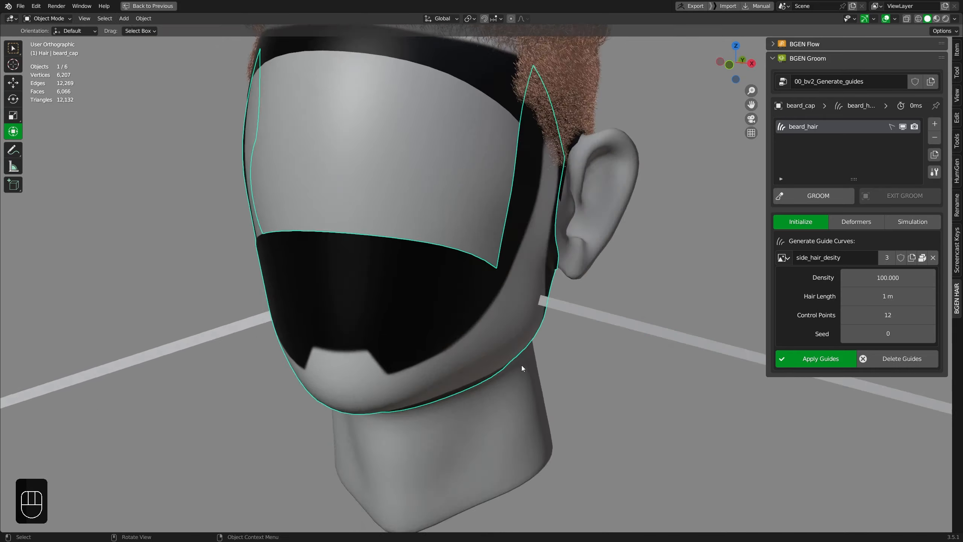
Rescale the hair with a Re-scale Factor of 2.00
middle_drag(522, 368, 583, 390)
scroll(579, 315, up, 4)
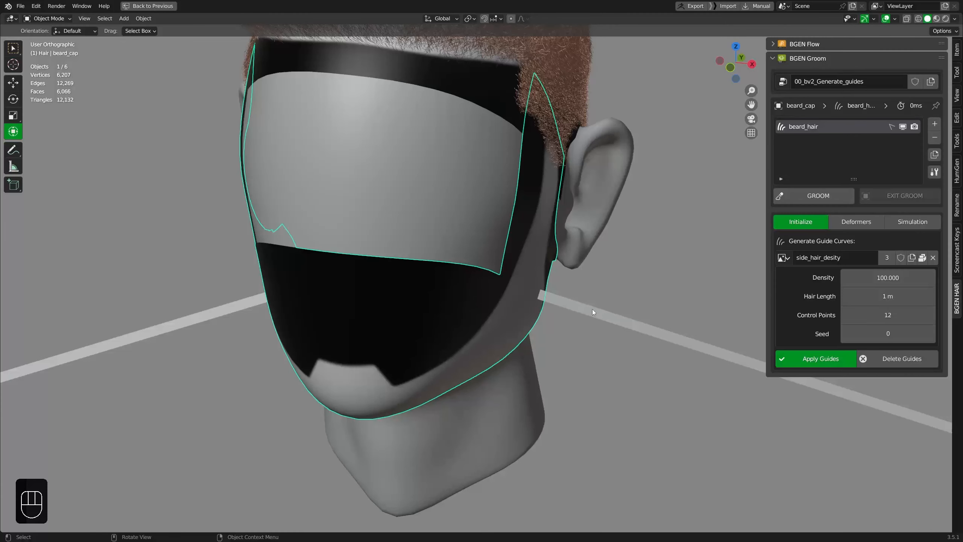
click(935, 173)
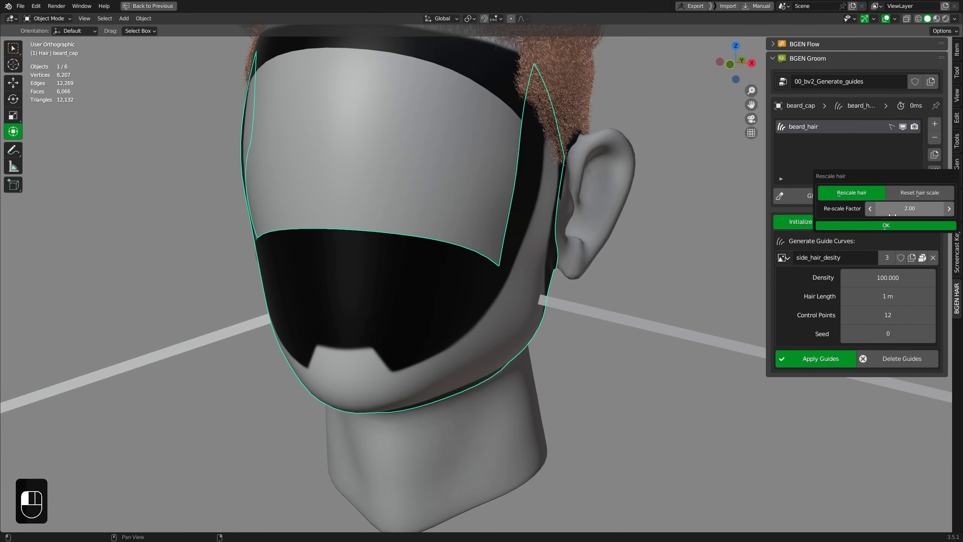
click(880, 227)
middle_drag(606, 326, 472, 320)
scroll(472, 320, up, 5)
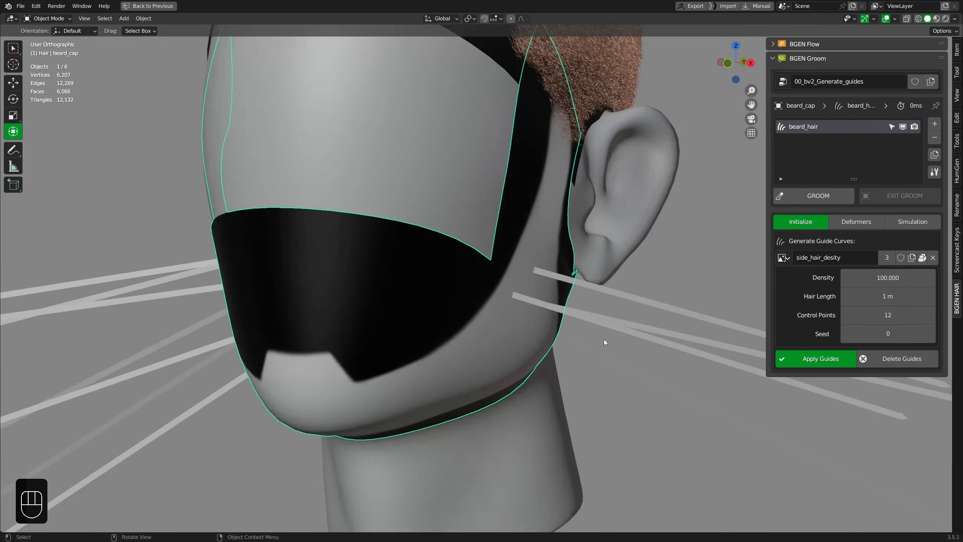
Generate the guide curves from the beard_desnity map with a Density of 120
click(783, 258)
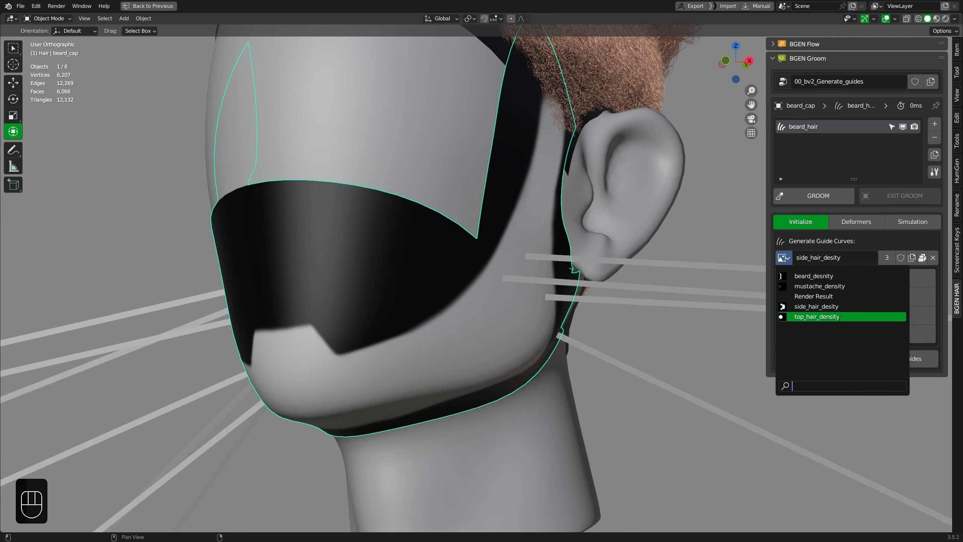
click(813, 276)
middle_drag(720, 291, 580, 344)
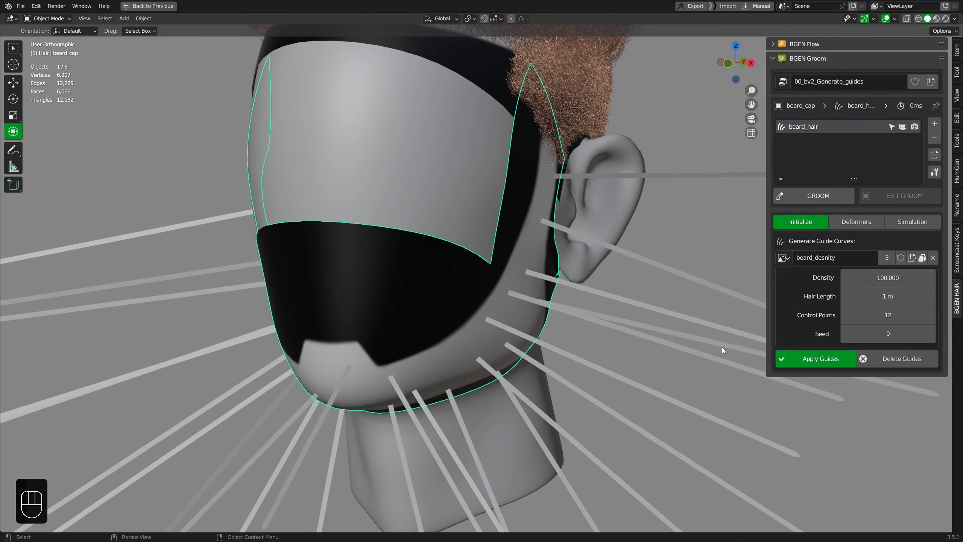
click(889, 277)
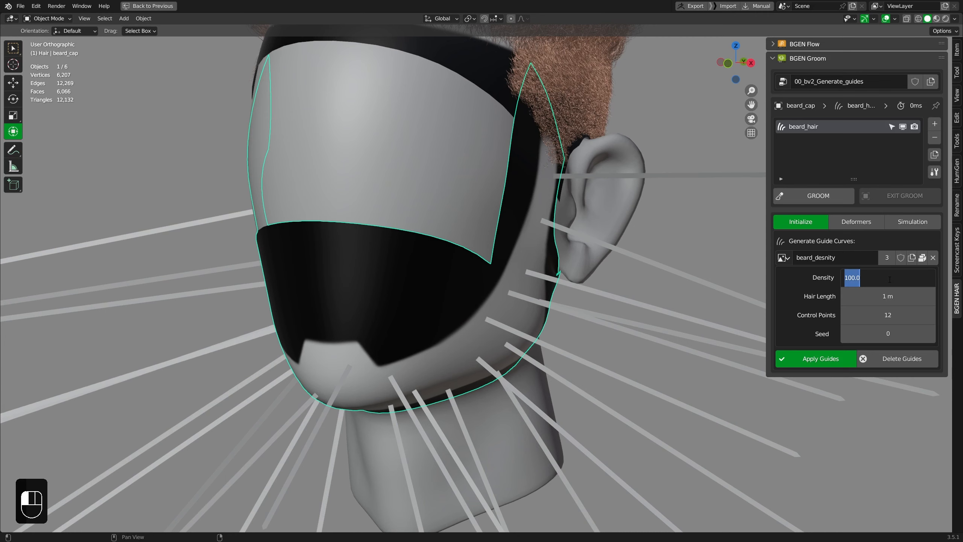
text(120)
key(Return)
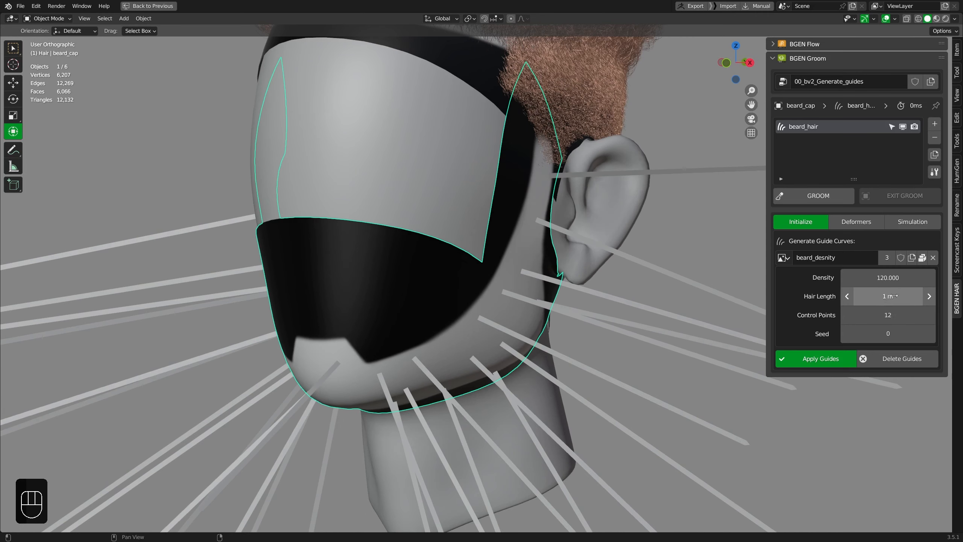
Give the beard guide curves a Hair Length of 0.14 m and 6 Control Points, and apply them
drag(887, 296, 826, 296)
middle_drag(597, 354, 634, 355)
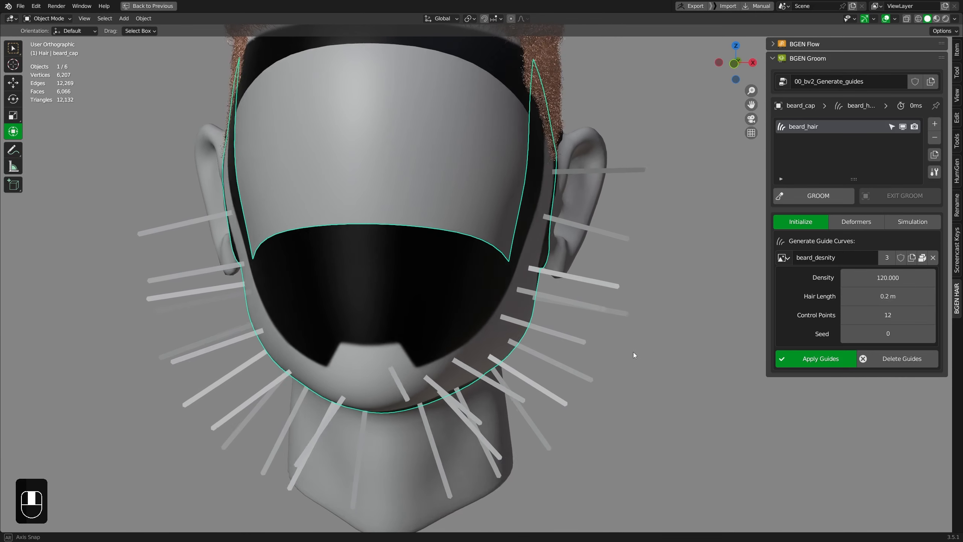
drag(888, 296, 872, 296)
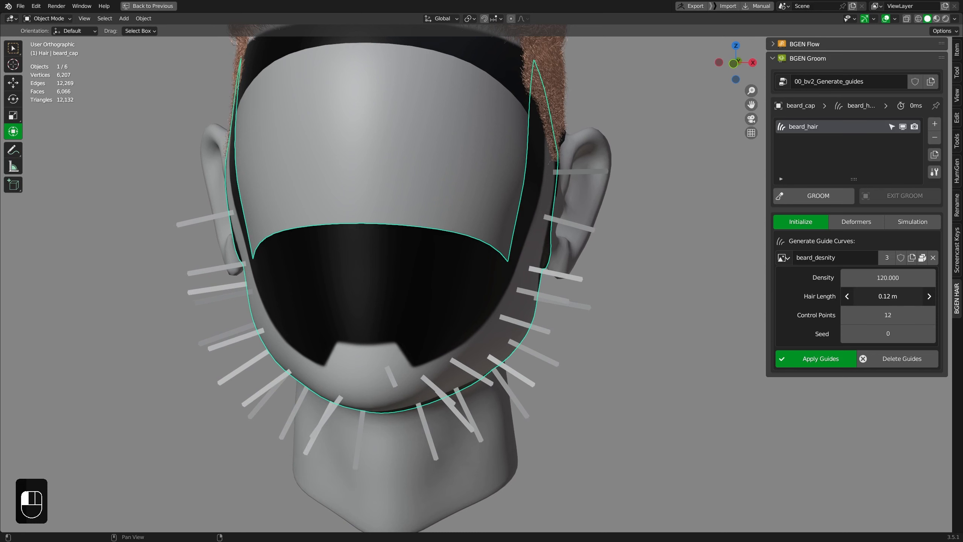
shift+middle_drag(581, 373, 629, 389)
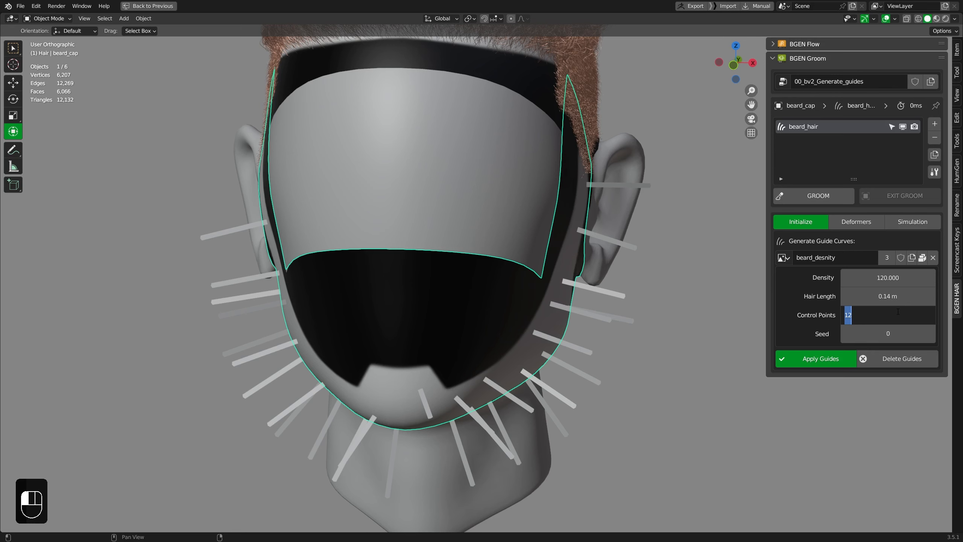
key(Return)
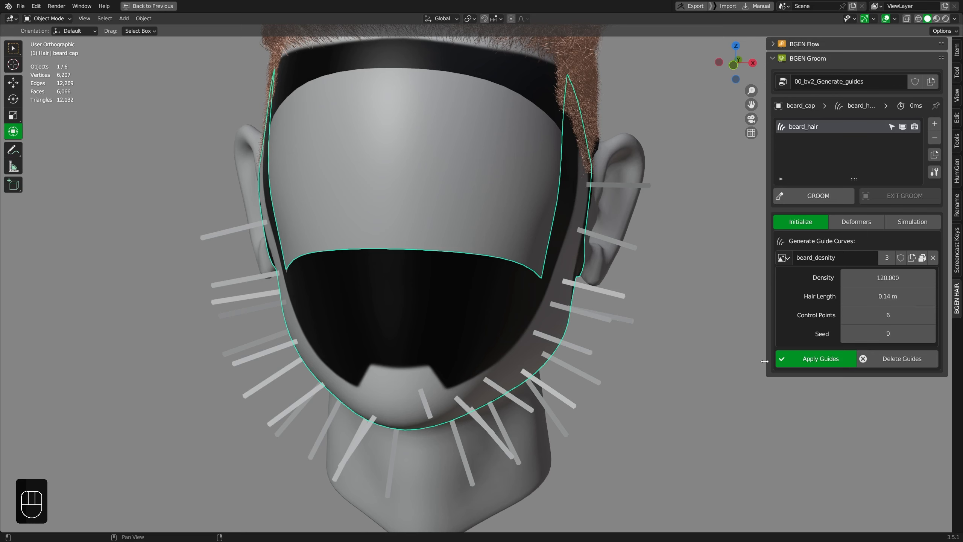
middle_drag(663, 336, 878, 378)
click(787, 358)
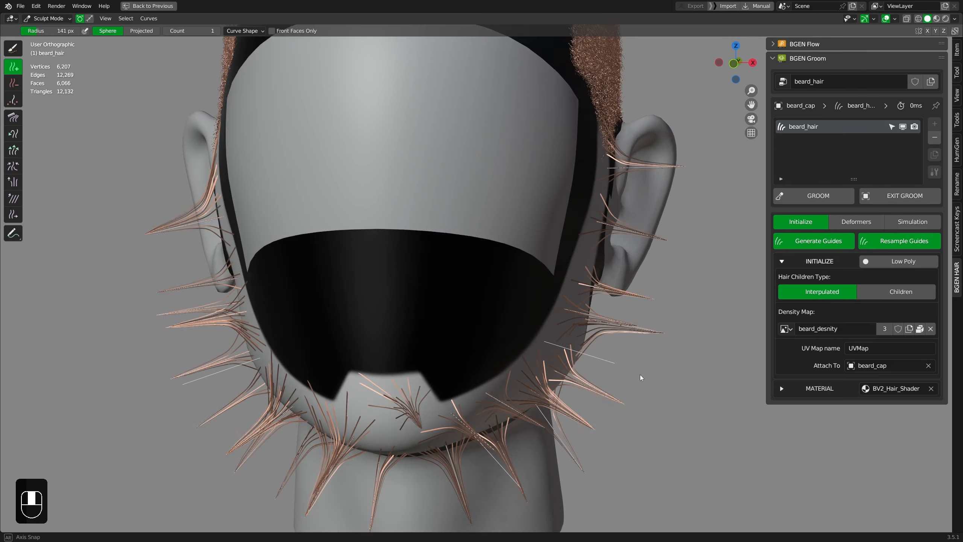
Set beard_hair's Root Width to 0.400 in the Hair Strands deformer
click(851, 223)
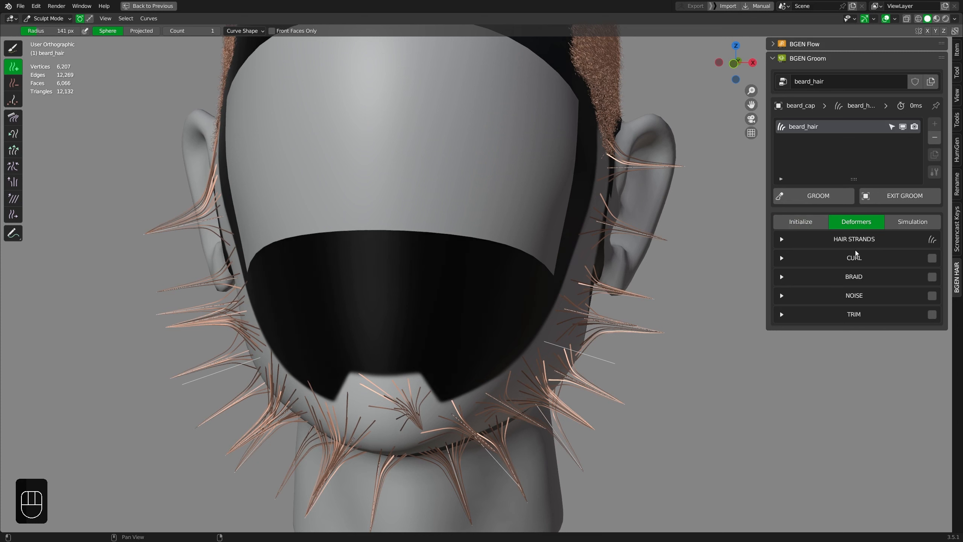
click(855, 240)
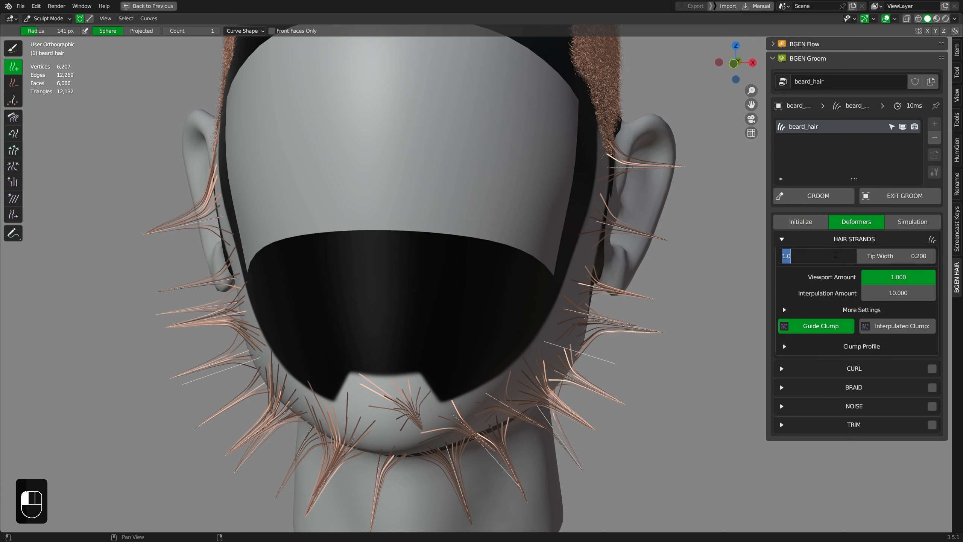
click(836, 255)
text(.2)
key(Return)
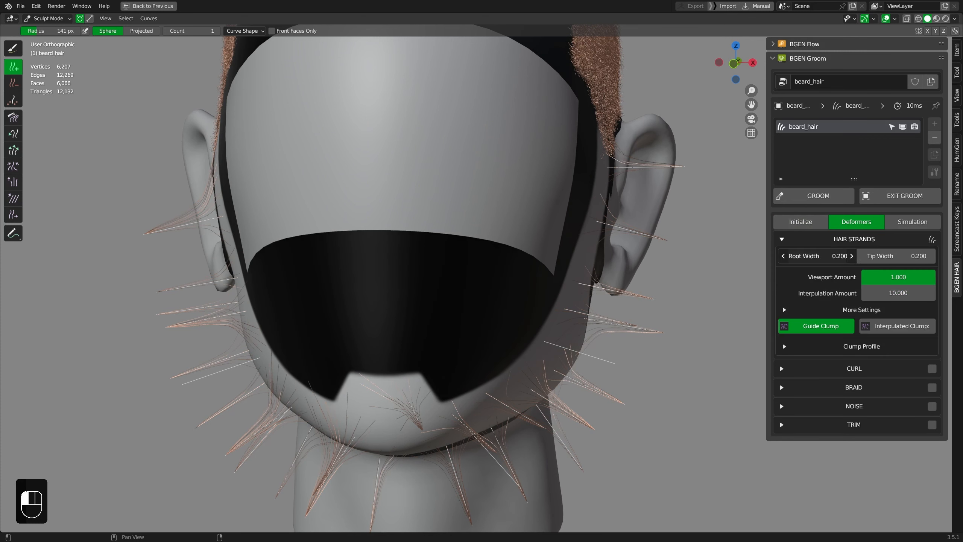
text(.4)
key(Return)
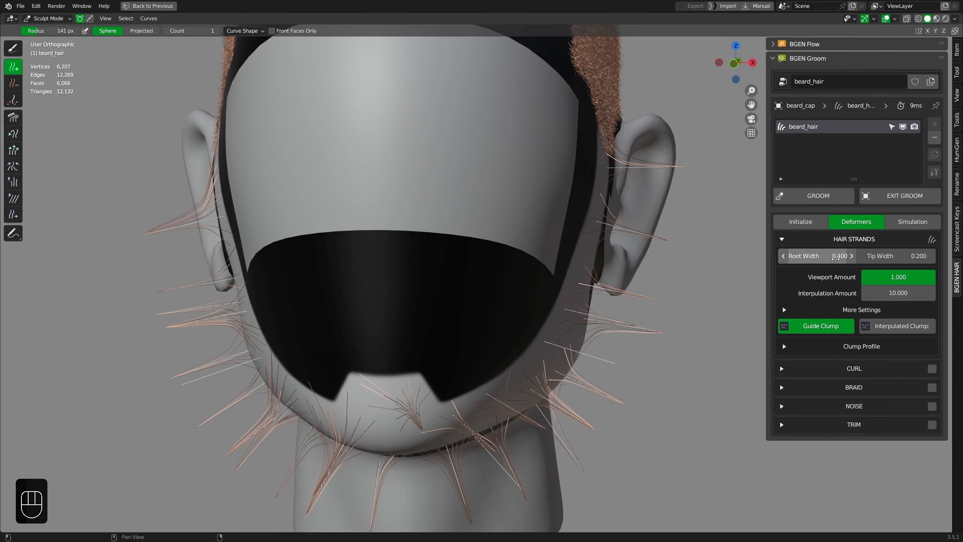
Turn on X symmetry for curve sculpting and enlarge the brush radius to about 331 px
middle_drag(682, 311, 571, 335)
middle_drag(603, 306, 515, 317)
key(KP_3)
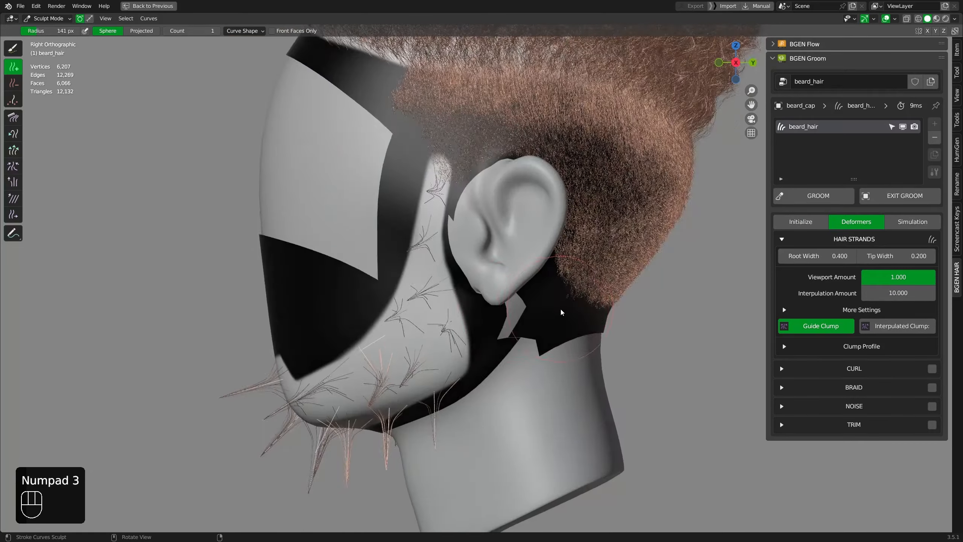
key(KP_1)
key(q)
key(f)
click(714, 275)
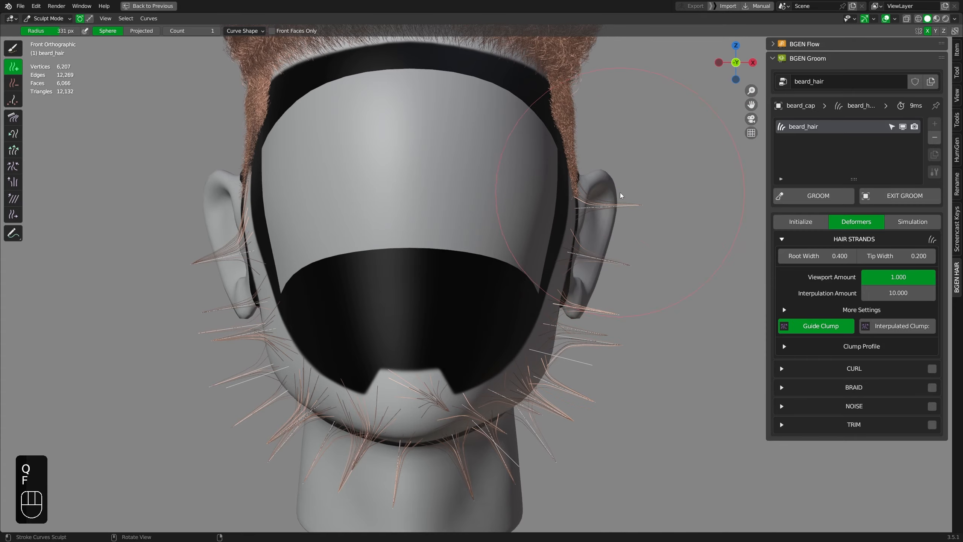
Comb the beard guides downward along the cheek, jaw and chin in the right side view
key(q)
key(KP_3)
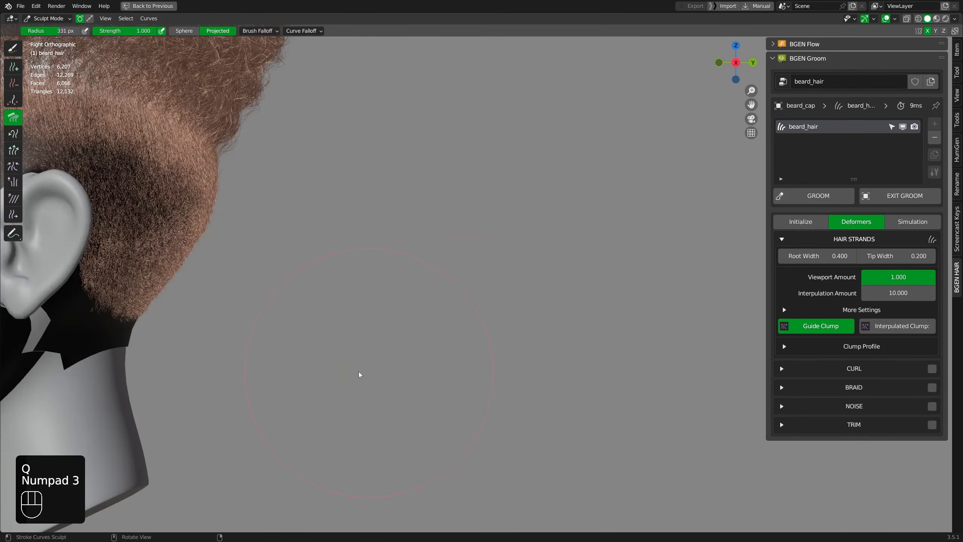
shift+middle_drag(359, 374, 527, 337)
shift+middle_drag(151, 401, 412, 312)
mouse_move(311, 333)
mouse_down()
mouse_move(322, 404)
mouse_move(379, 421)
mouse_up()
scroll(651, 292, up, 2)
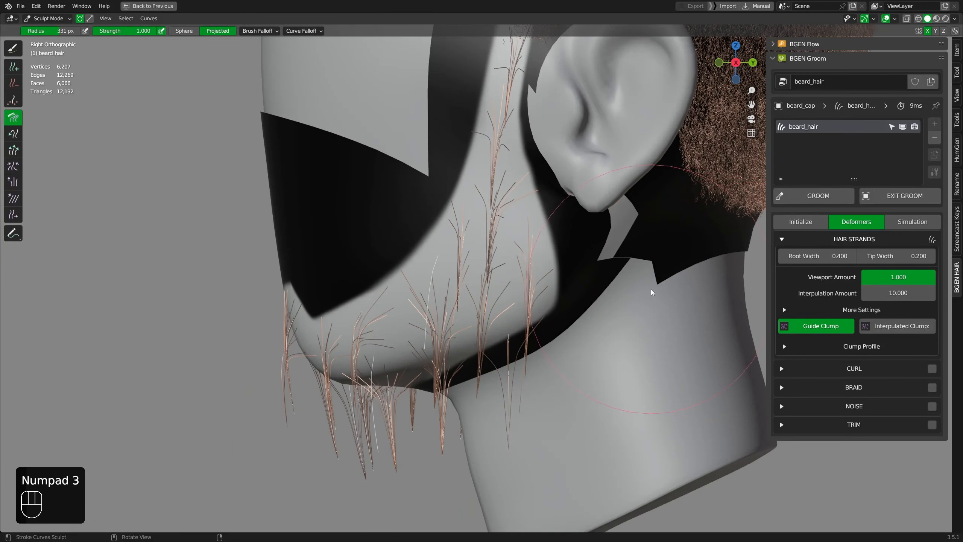
Set beard_hair's Interpolation Amount to 200
click(894, 302)
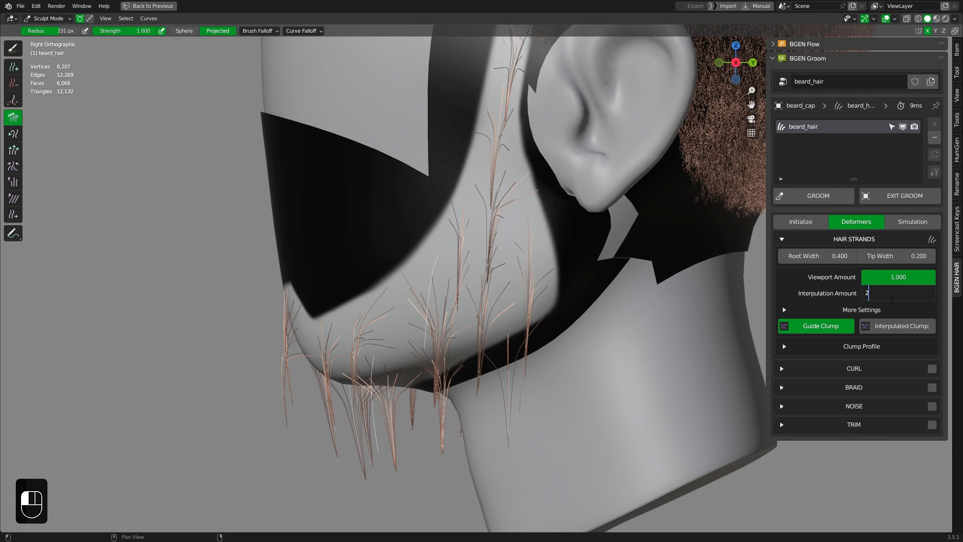
text(200)
key(Return)
scroll(538, 337, down, 3)
middle_drag(538, 338, 702, 351)
scroll(629, 340, up, 3)
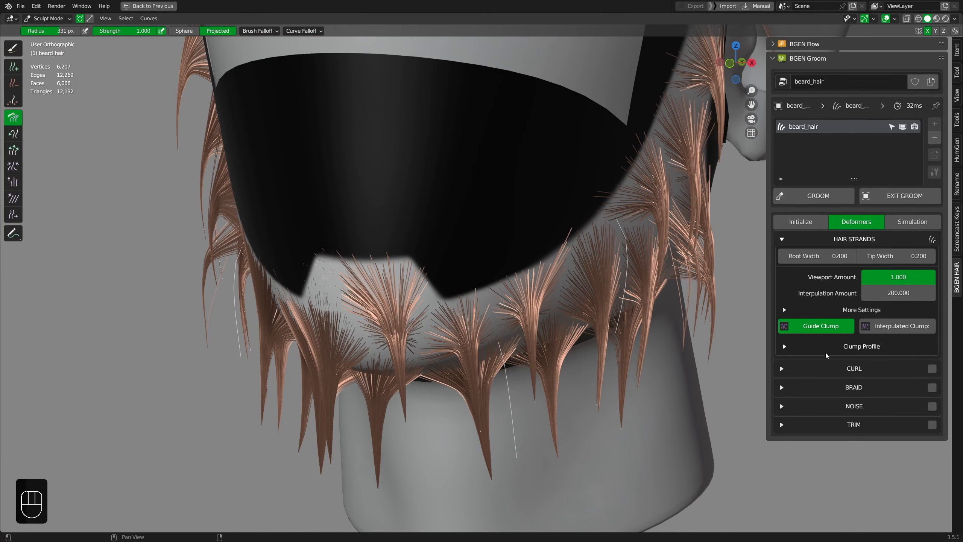
Loosen beard_hair's Guide Clump profile by raising the curve's end point and moving its middle point to X 0.53494, Y 0.65211
click(866, 346)
scroll(865, 350, down, 4)
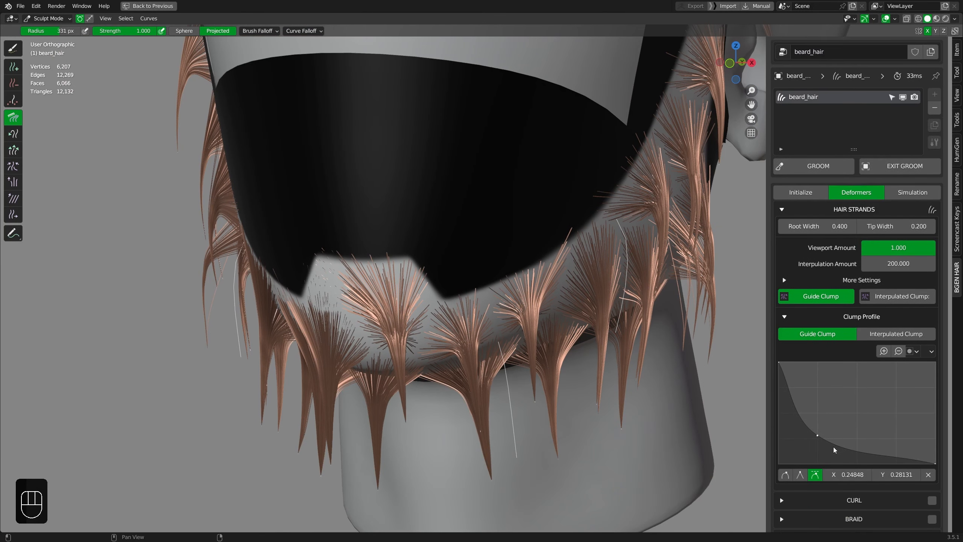
drag(868, 355, 866, 359)
drag(866, 349, 862, 357)
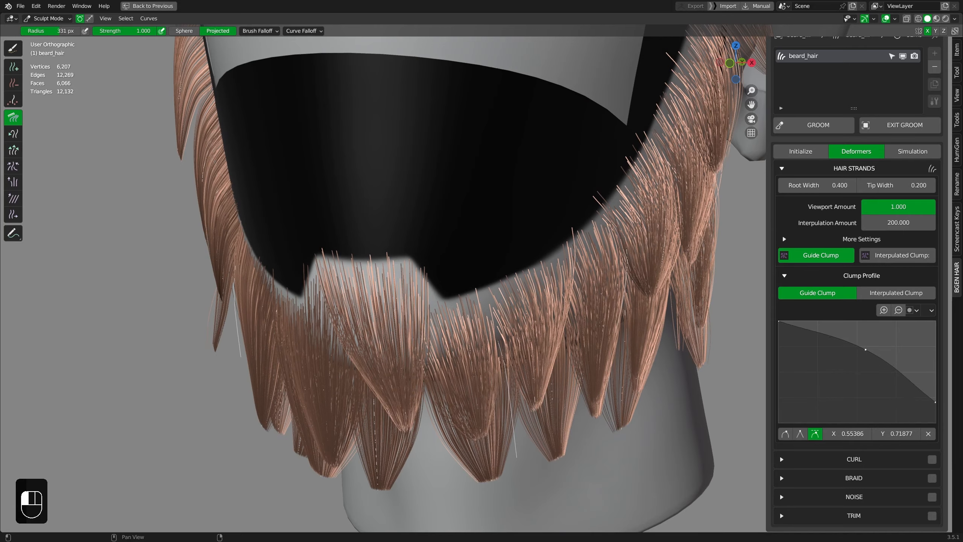
scroll(540, 387, down, 4)
middle_drag(539, 395, 473, 402)
scroll(465, 387, up, 7)
scroll(479, 344, up, 1)
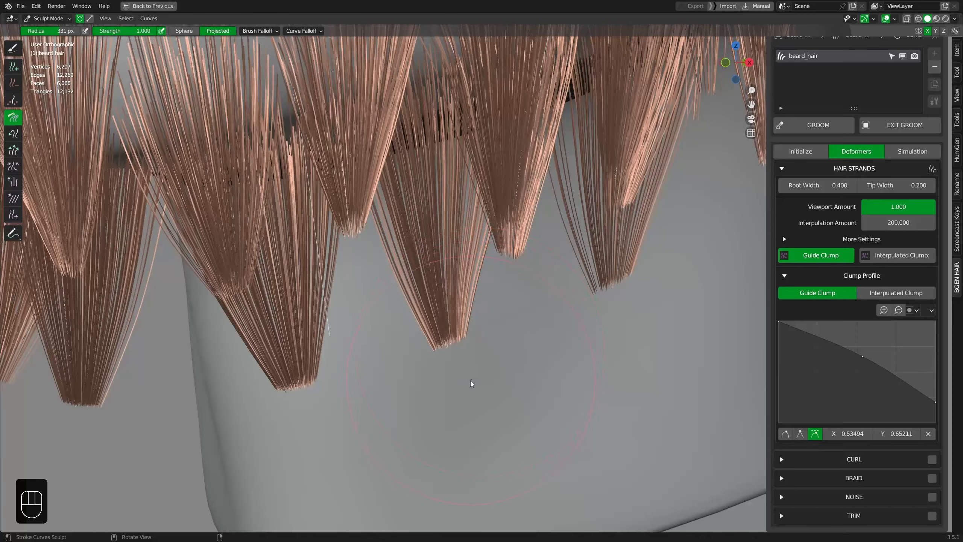
Set the Length Variation in beard_hair's Trim settings to 0.741
middle_drag(447, 370, 470, 377)
shift+middle_drag(535, 360, 564, 362)
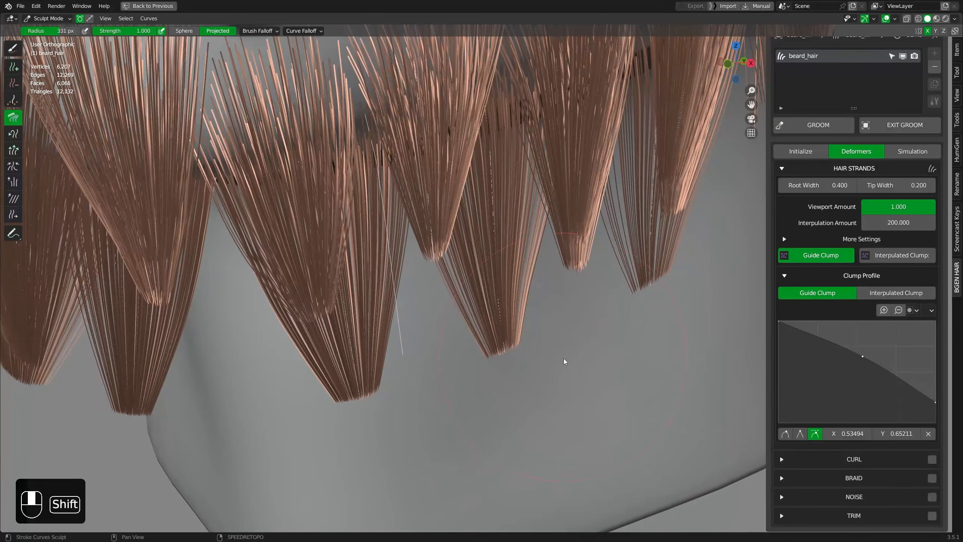
click(854, 515)
scroll(857, 518, down, 3)
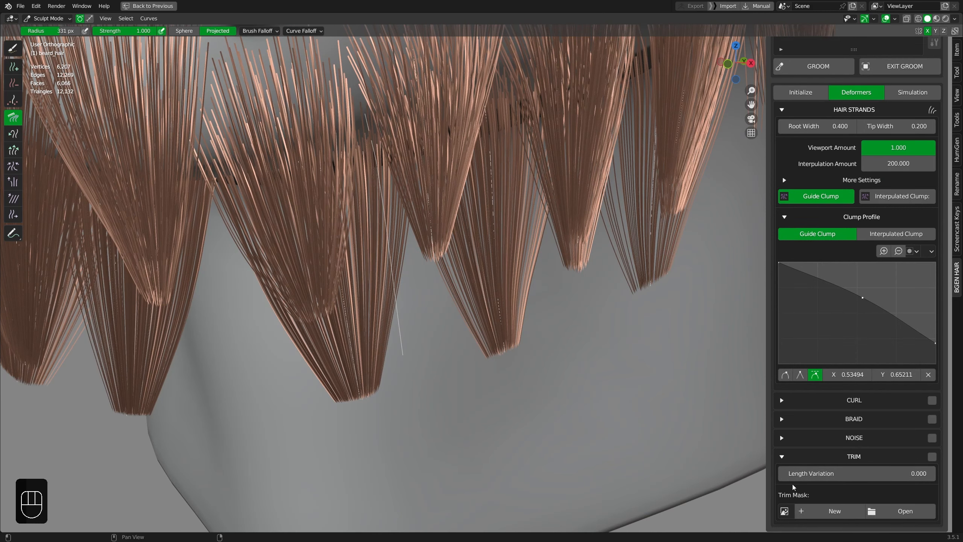
drag(815, 473, 878, 473)
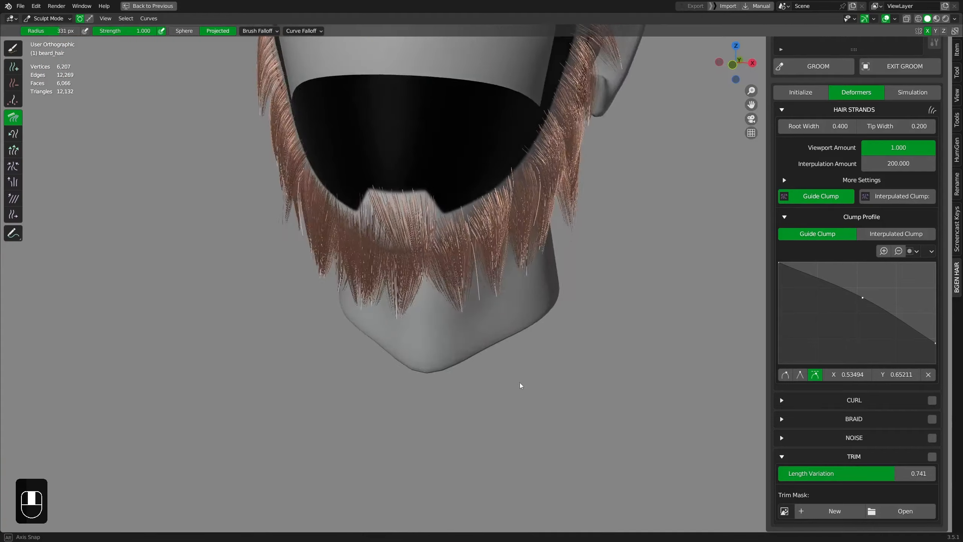
Raise beard_hair's Interpolation Amount to 400 to make the beard denser
middle_drag(519, 385, 458, 402)
key(KP_1)
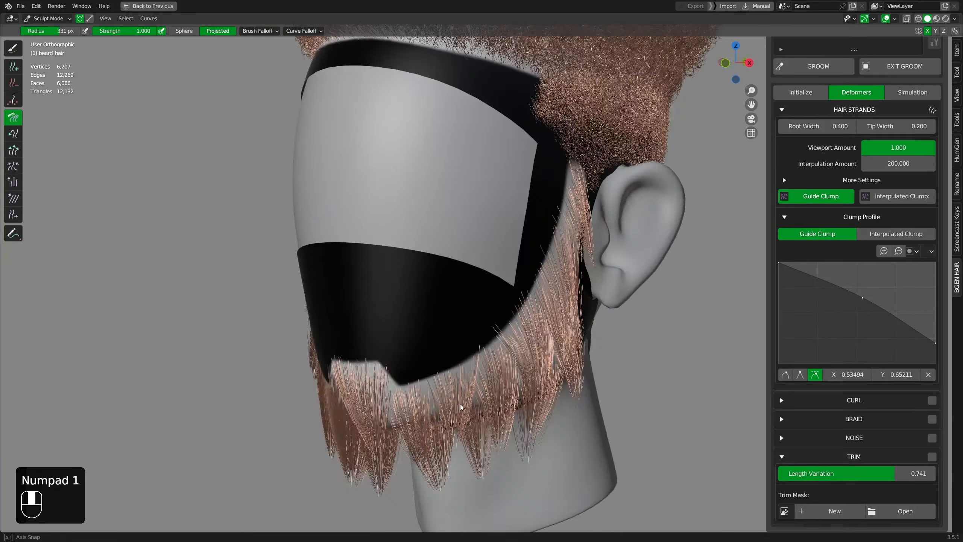
key(KP_3)
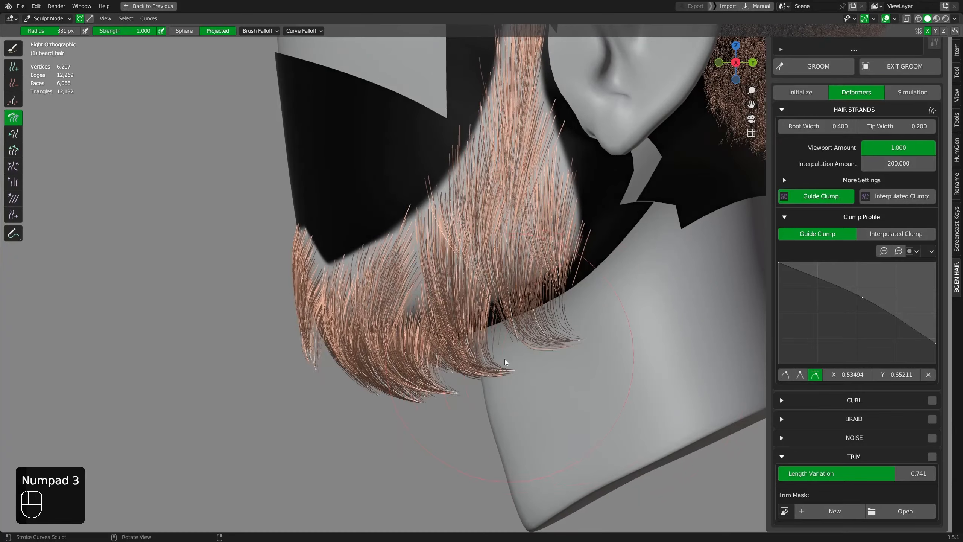
middle_drag(587, 413, 607, 327)
key(KP_3)
key(KP_3)
click(881, 167)
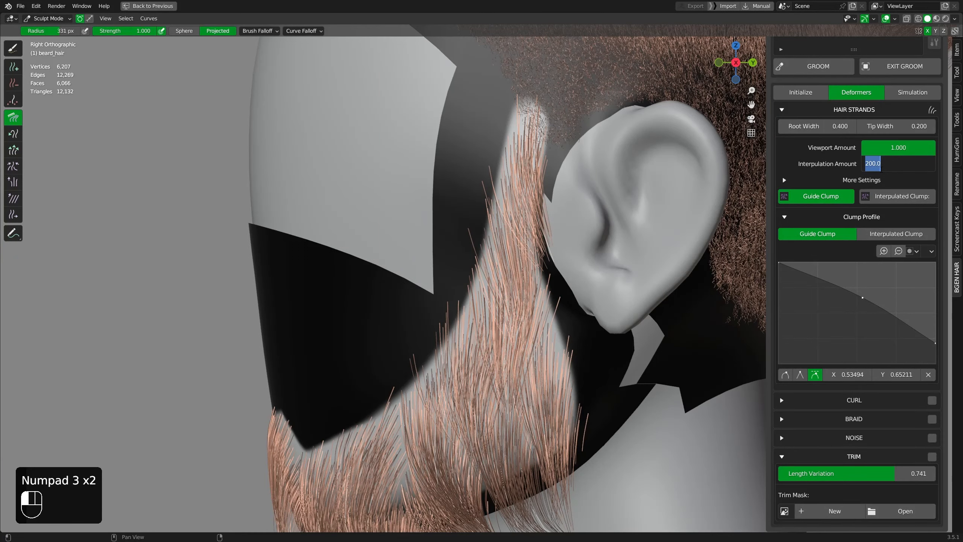
key(Return)
key(KP_1)
middle_drag(546, 354, 732, 270)
scroll(638, 345, up, 1)
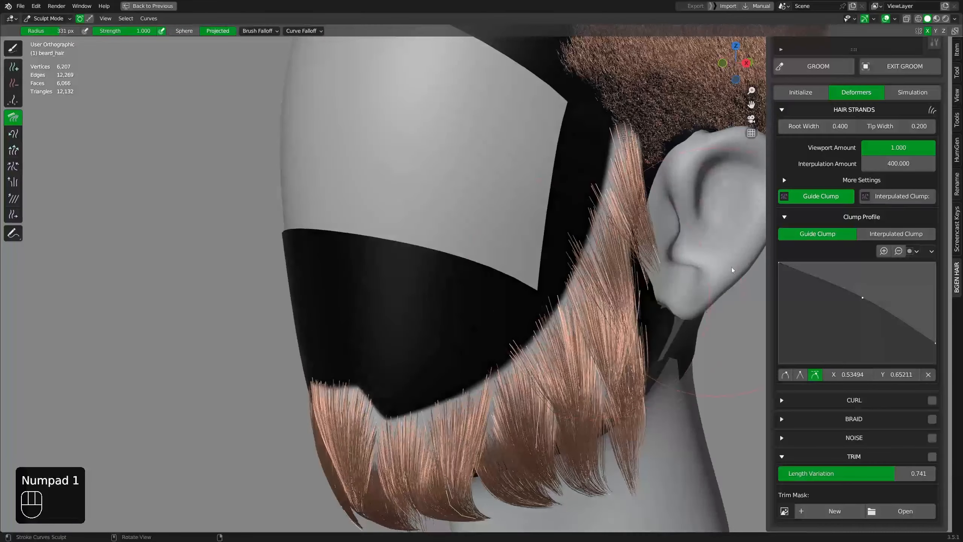
Enable Interpolated Clump on beard_hair and set the Interpolated Clump Amount to 0.483
shift+middle_drag(748, 226, 671, 160)
click(891, 196)
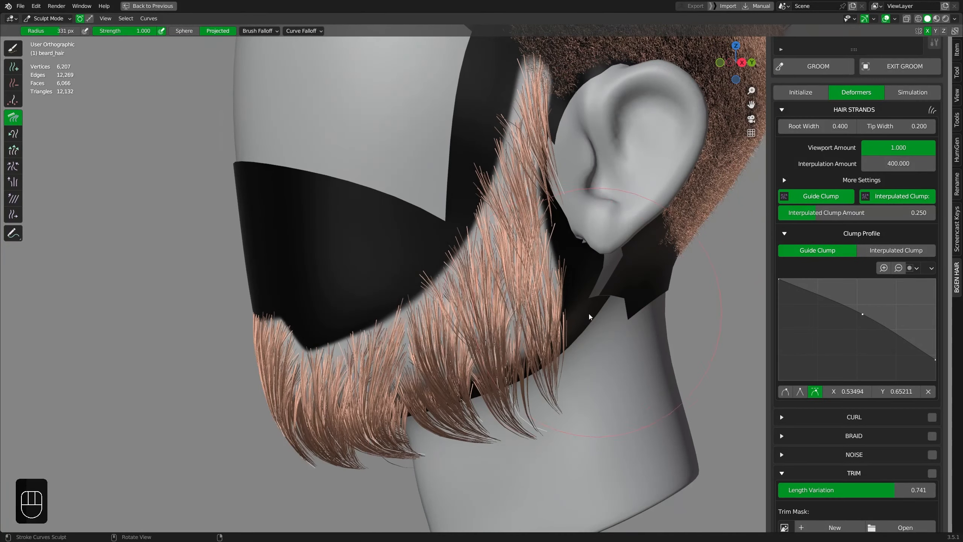
scroll(590, 317, up, 1)
drag(814, 214, 844, 214)
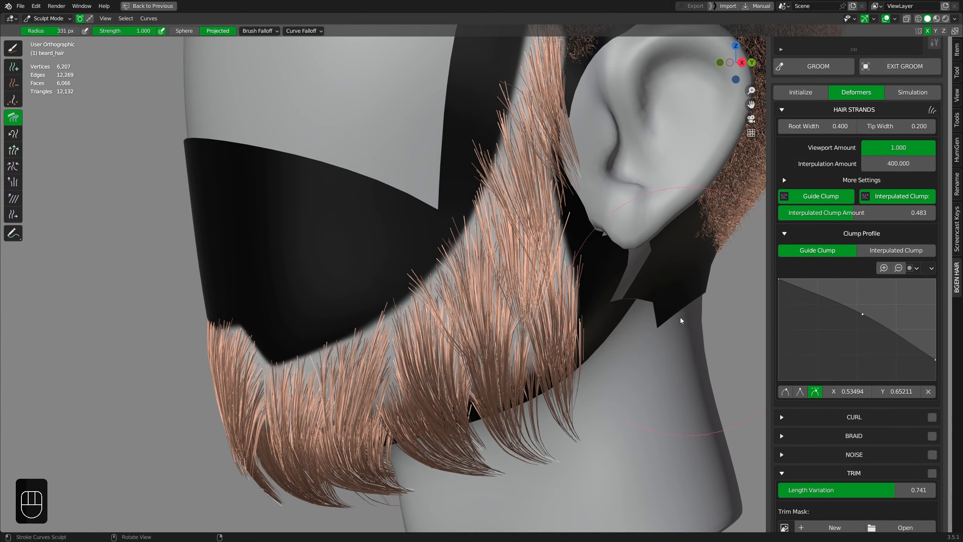
shift+middle_drag(577, 395, 593, 293)
scroll(593, 292, up, 1)
click(849, 233)
click(850, 239)
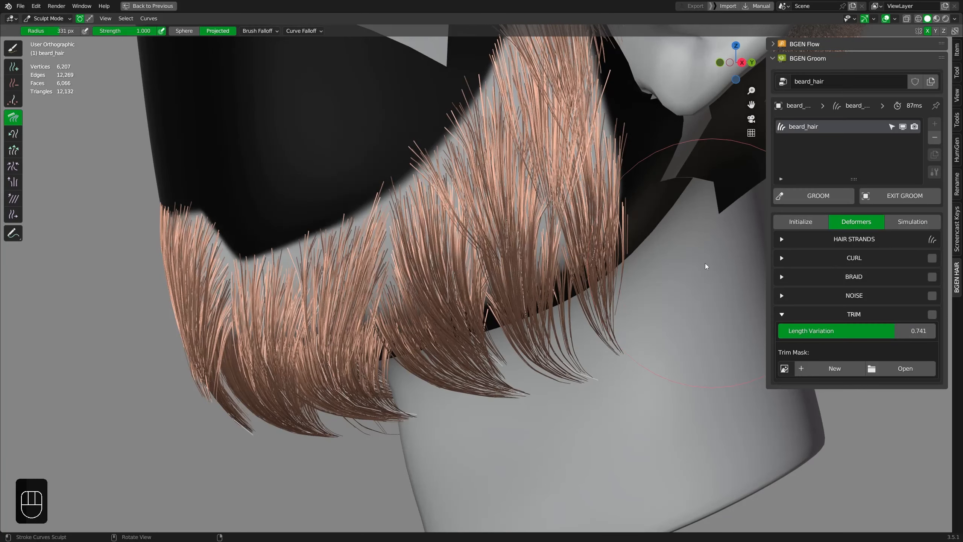
Enable the Curl deformer on beard_hair with Curl Type 1 and set its Curl Radius to 0.560
middle_drag(668, 266, 684, 266)
click(853, 258)
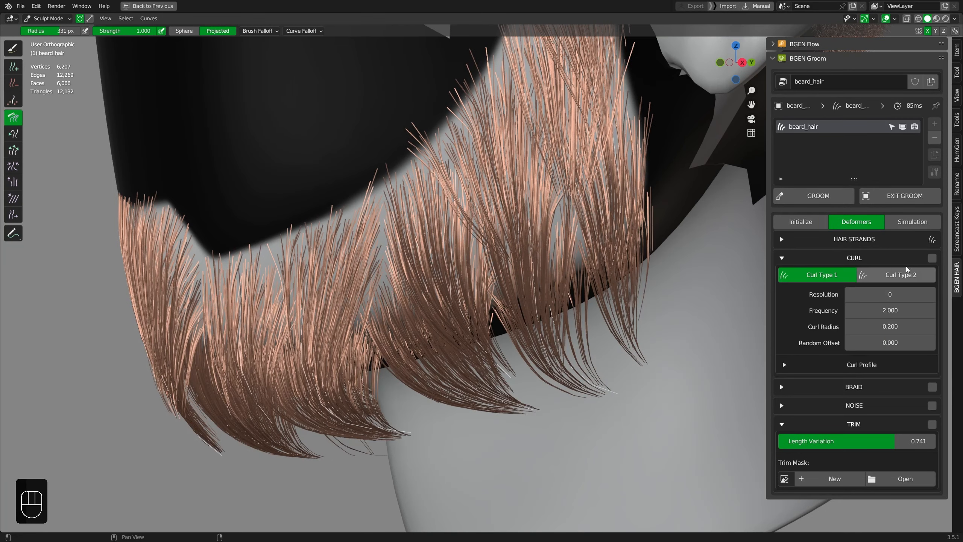
click(932, 258)
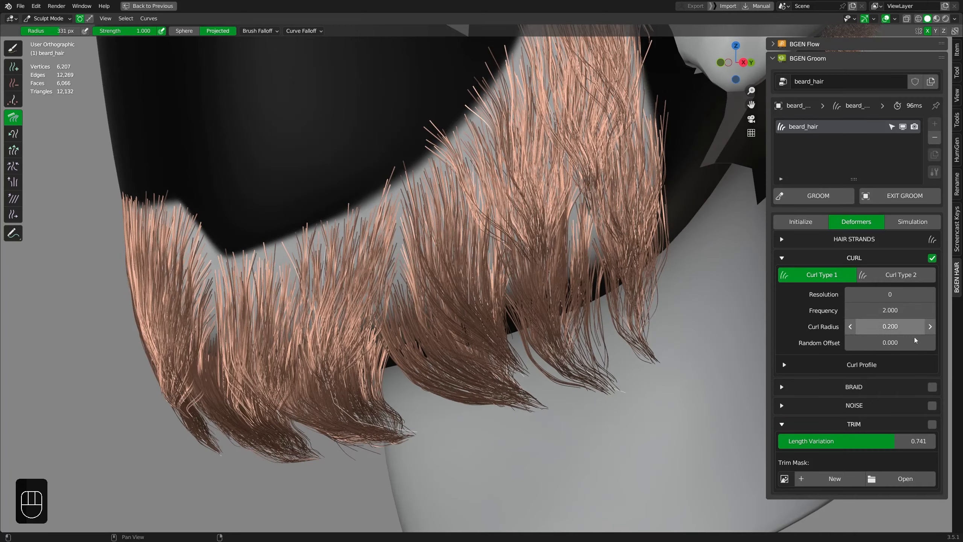
drag(875, 327, 910, 327)
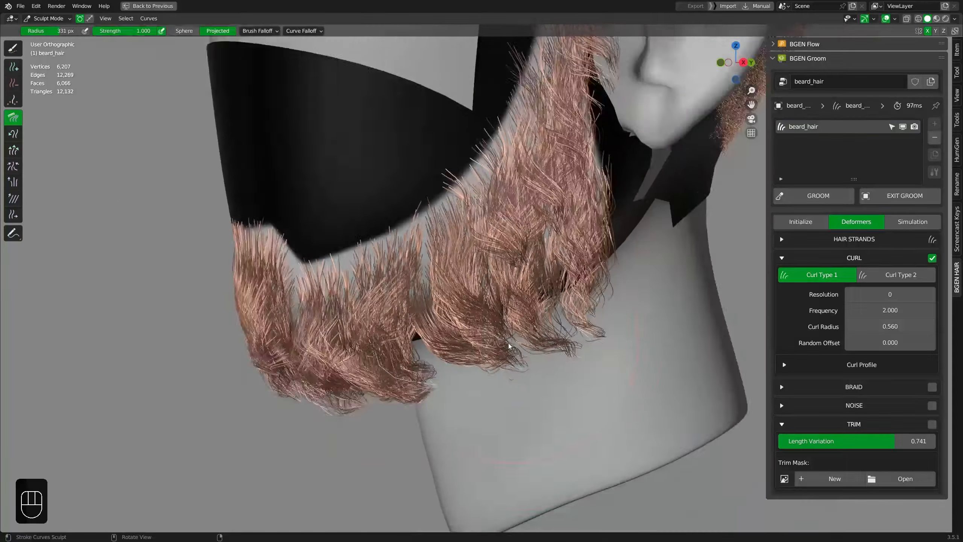
middle_drag(508, 346, 535, 358)
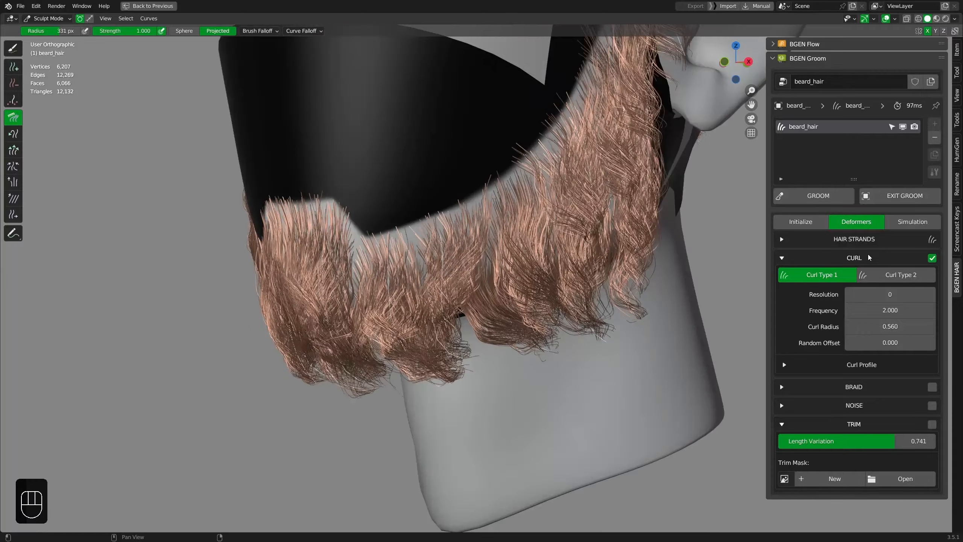
click(865, 257)
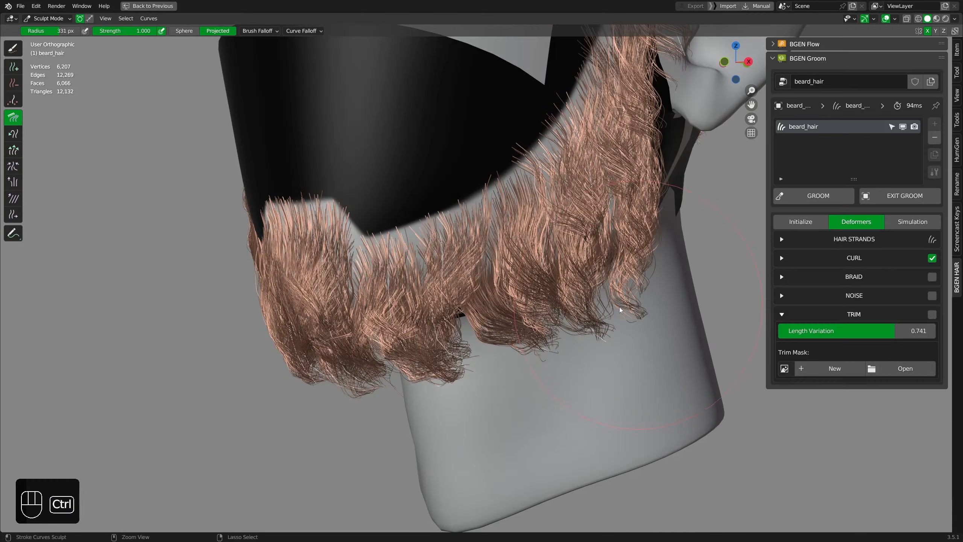
Enable the Noise deformer on beard_hair and reduce its Noise Width to 0.550
ctrl+middle_drag(623, 312, 623, 294)
click(867, 313)
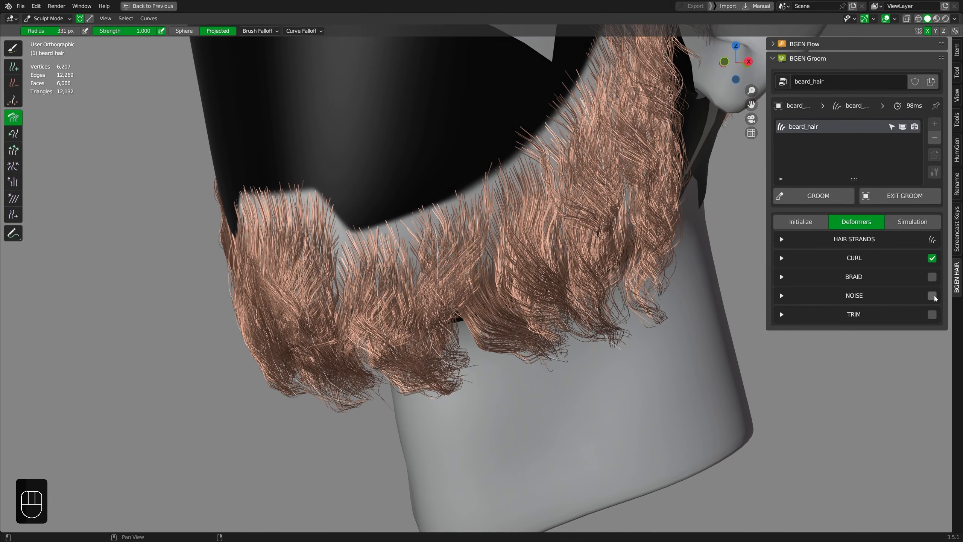
click(932, 295)
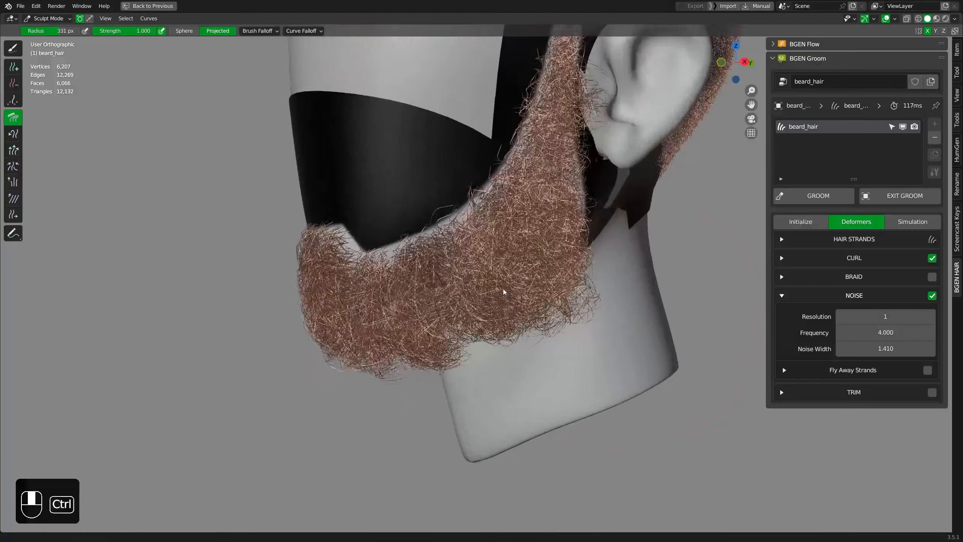
ctrl+middle_drag(504, 291, 504, 273)
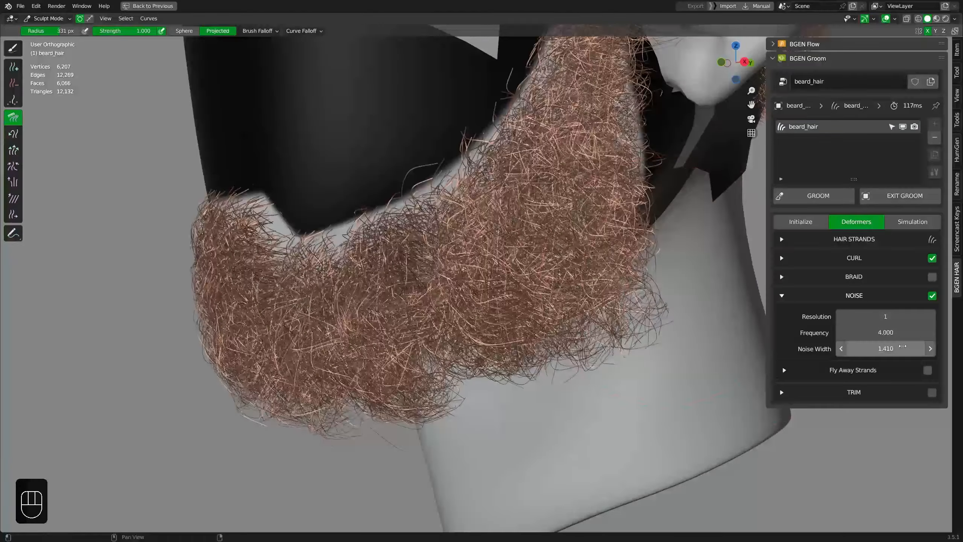
drag(885, 349, 854, 349)
drag(855, 348, 858, 348)
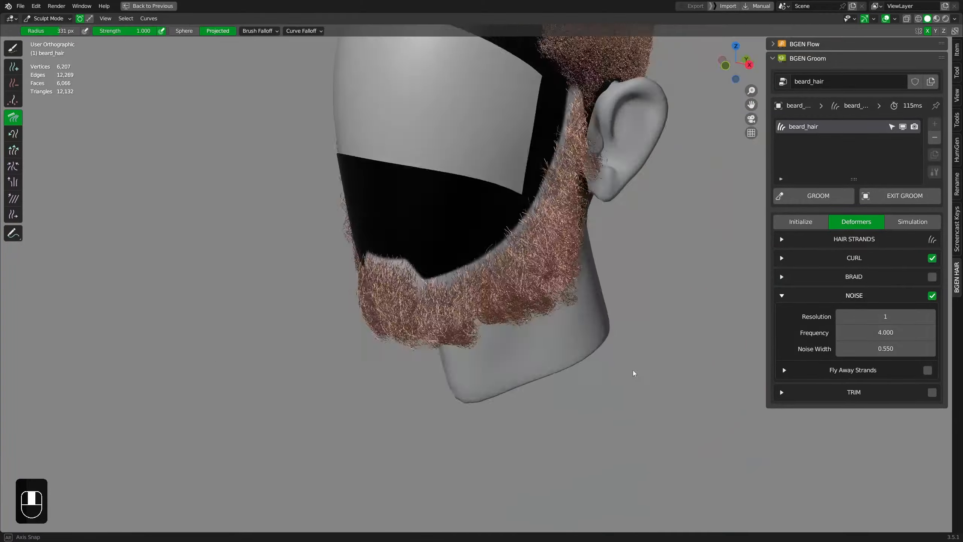
ctrl+middle_drag(633, 376, 543, 283)
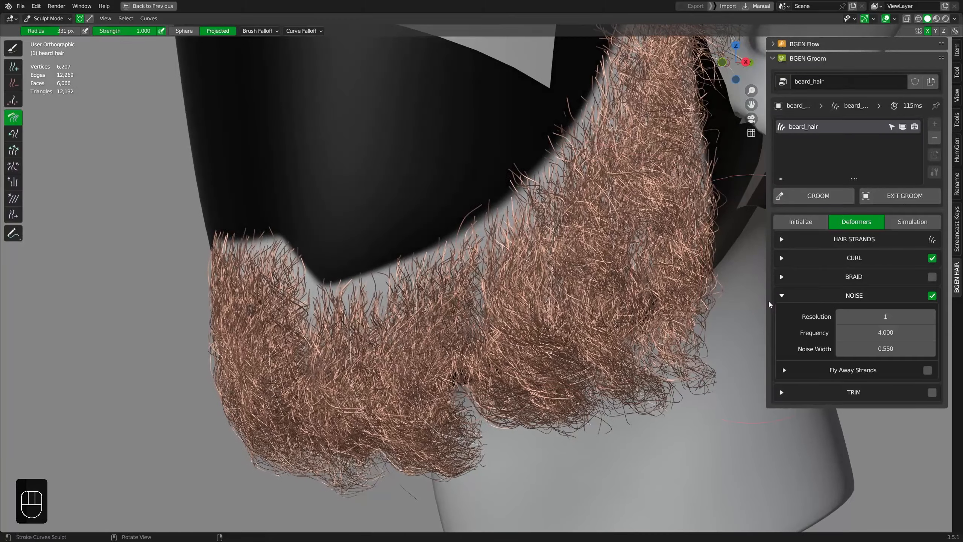
Set beard_hair's Noise Resolution to 2 and its Noise Width to 0.400
click(931, 316)
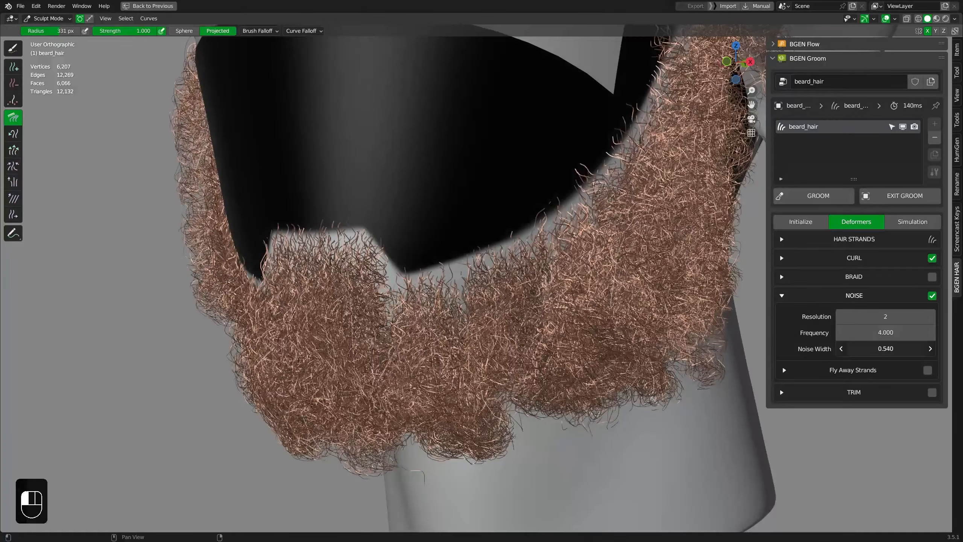
drag(885, 348, 838, 349)
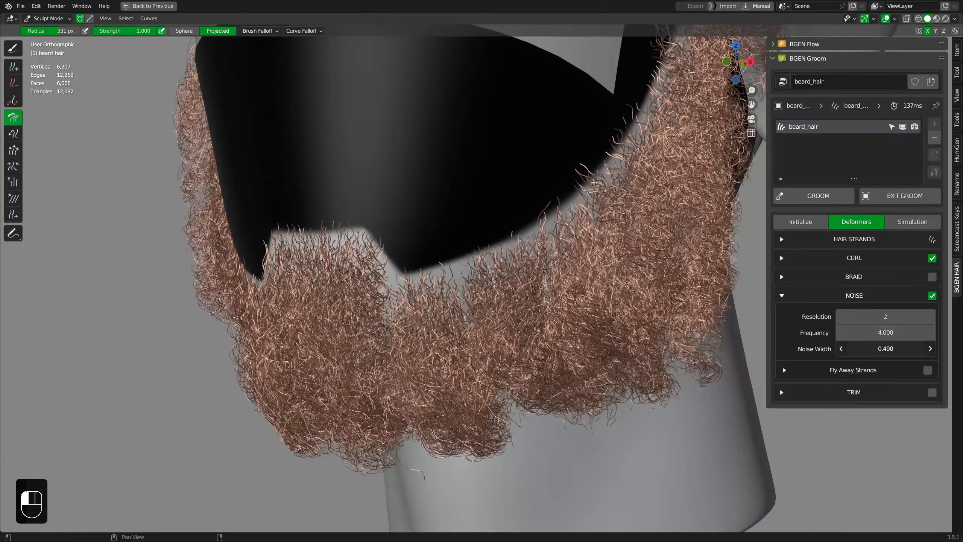
key(KP_1)
middle_drag(584, 273, 584, 264)
ctrl+middle_drag(584, 264, 584, 243)
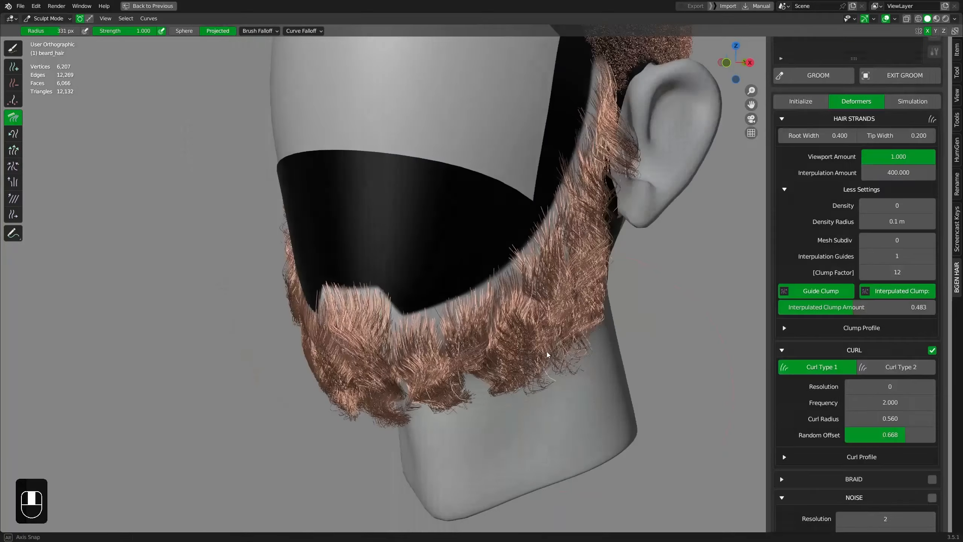
Raise beard_hair's Mesh Subdiv by two levels in the additional hair strand settings
middle_drag(527, 407, 530, 285)
mouse_move(530, 285)
shift+middle_down()
mouse_move(541, 292)
mouse_move(528, 285)
shift+middle_up()
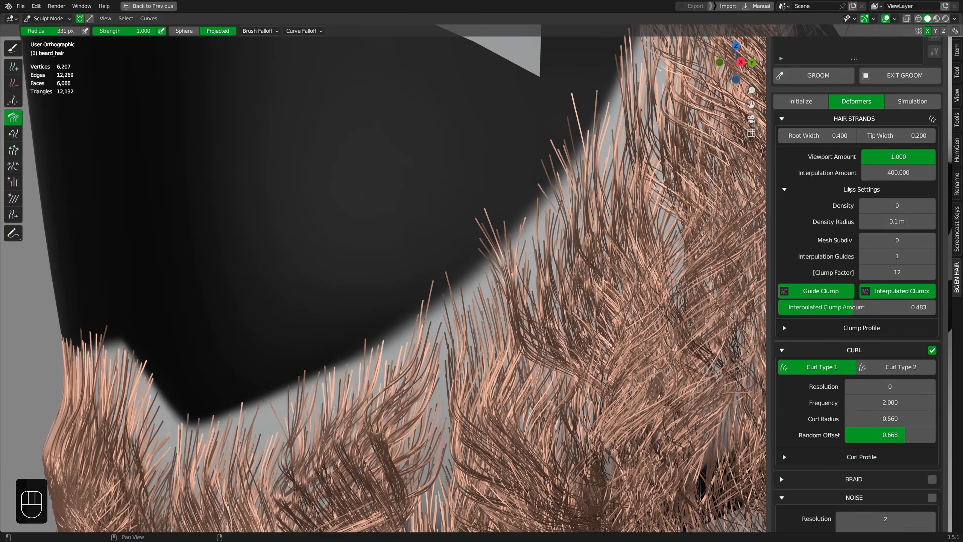
scroll(847, 220, up, 2)
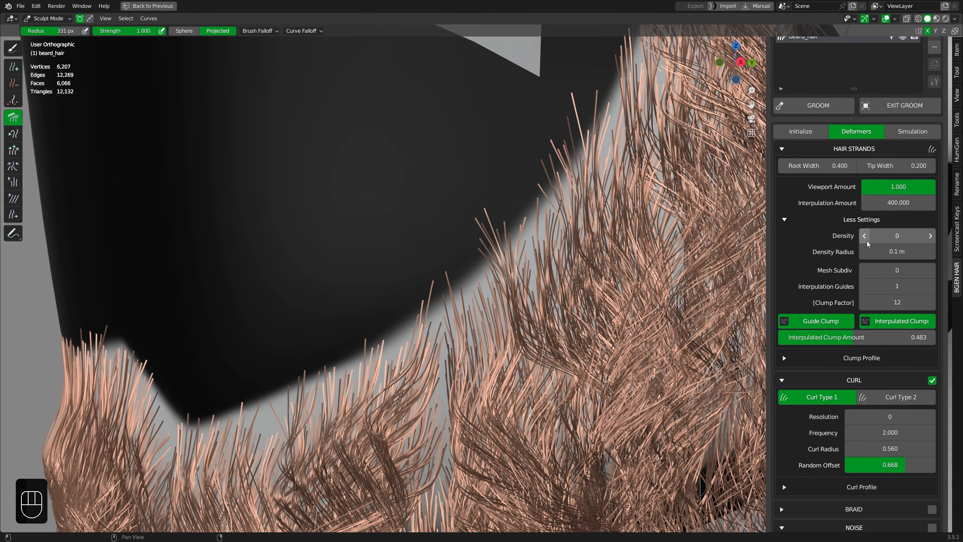
click(929, 272)
click(928, 272)
scroll(440, 304, down, 6)
middle_drag(443, 342, 532, 409)
key(KP_1)
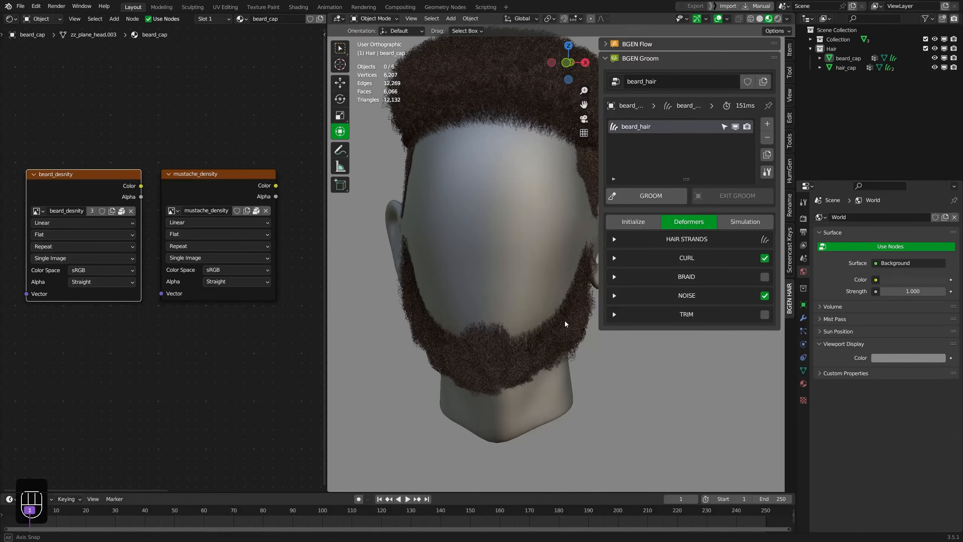
Select beard_cap and add a new empty hair curve to it, named mustache_hair
ctrl+middle_drag(565, 329, 558, 354)
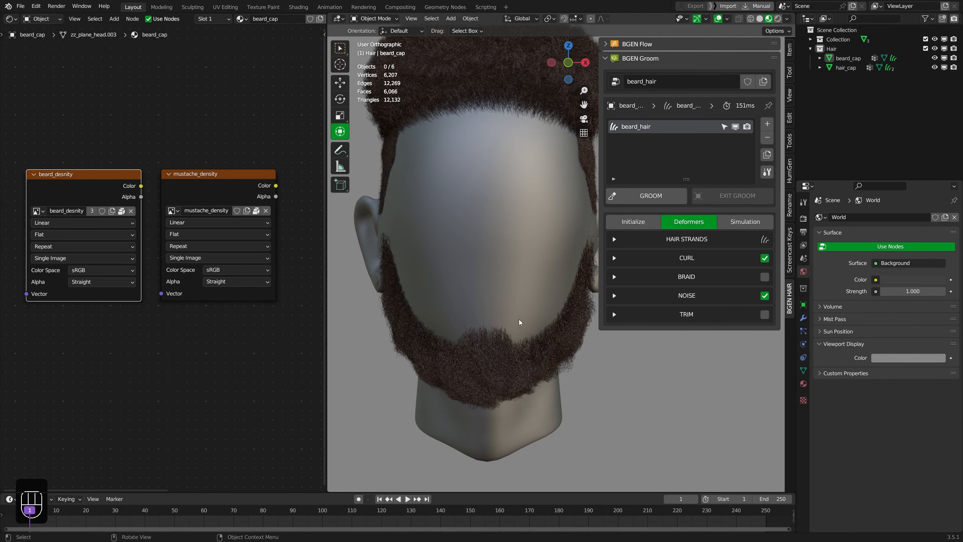
click(514, 305)
middle_drag(539, 301, 542, 322)
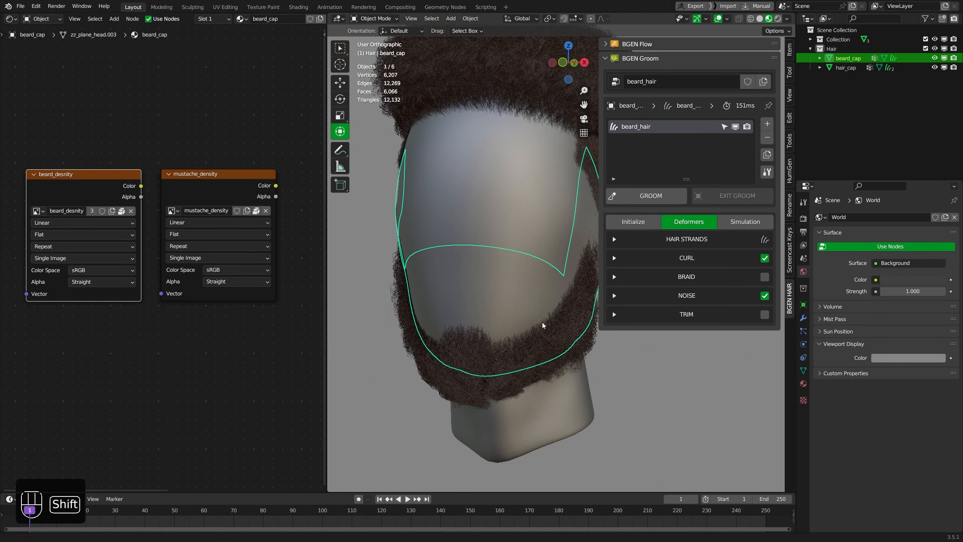
key(ctrl+space)
click(932, 124)
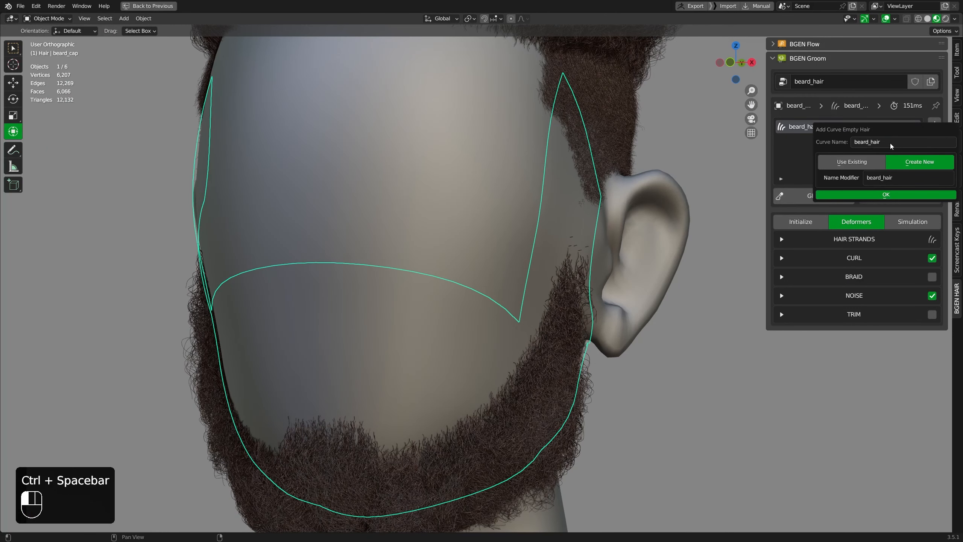
text(mu)
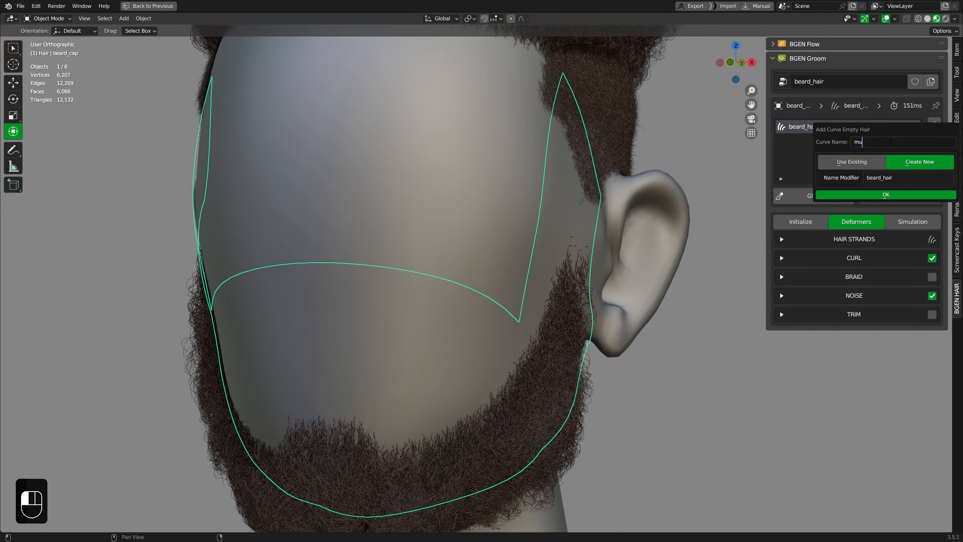
text(stache_hair)
Leave curve sculpting for Object Mode on beard_cap and face the mustache area in front view
key(ctrl+space)
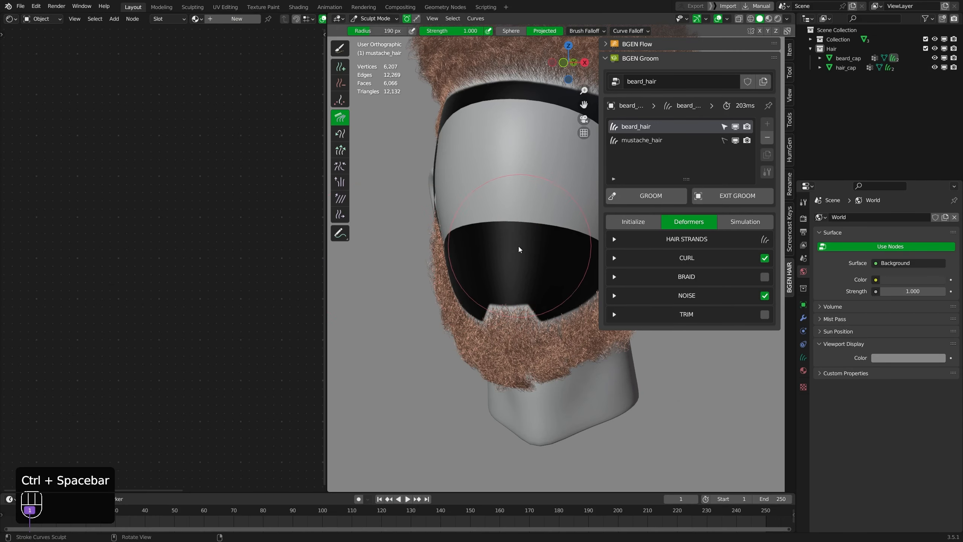
key(ctrl+Tab)
key(ctrl+space)
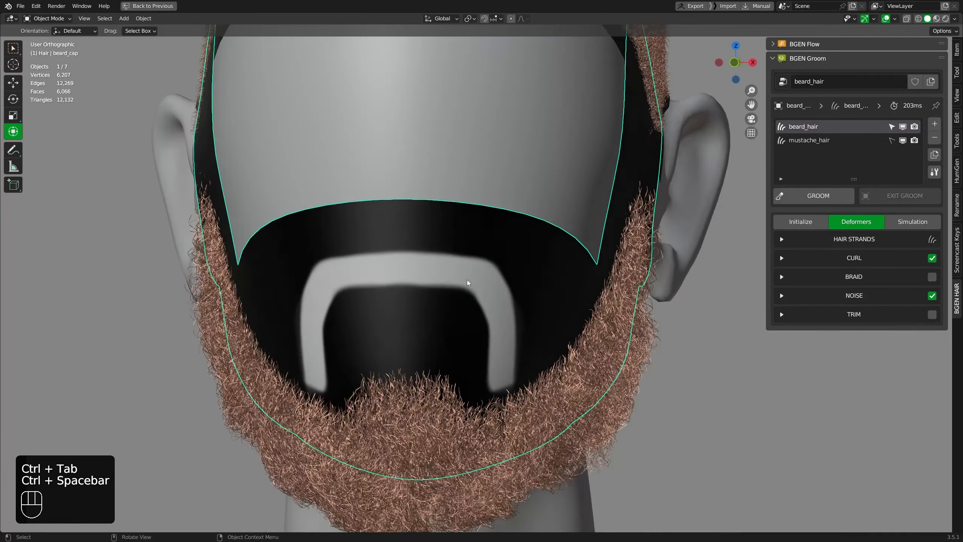
key(KP_1)
middle_drag(436, 253, 507, 274)
key(KP_1)
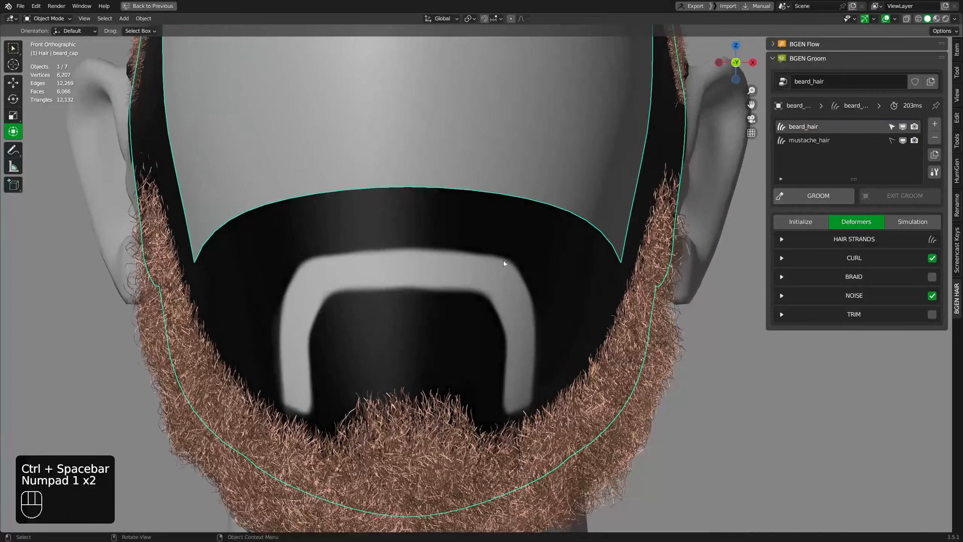
Repaint the mustache density mask on beard_cap in Texture Paint mode, reshaping it into a slimmer, rounded arch
key(ctrl+Tab)
click(544, 258)
key(f)
click(549, 264)
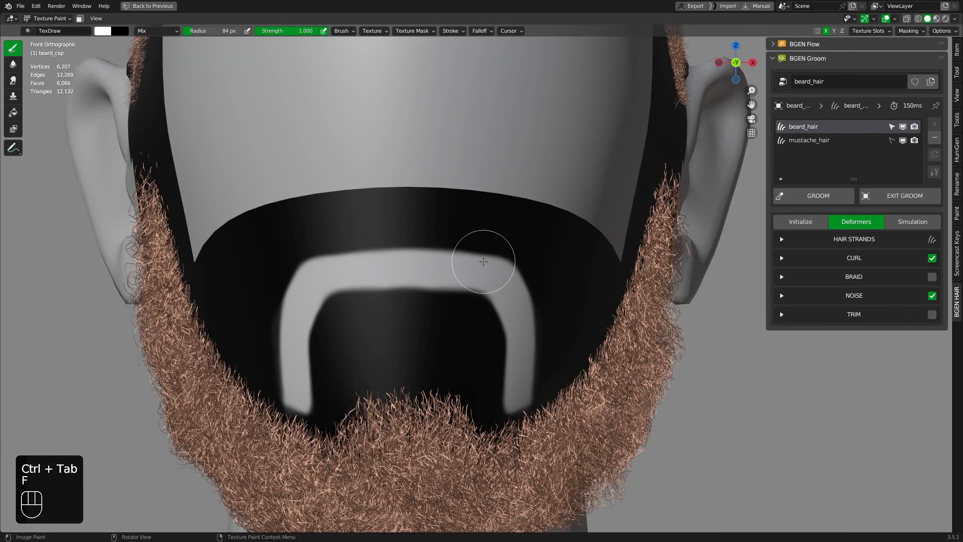
mouse_move(470, 279)
ctrl+middle_down()
mouse_move(465, 423)
mouse_move(481, 279)
ctrl+middle_up()
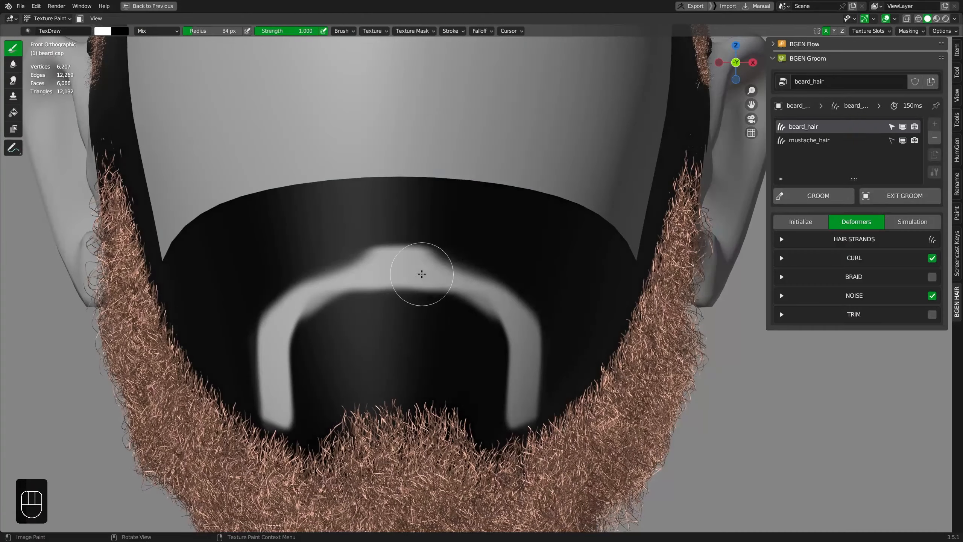
mouse_move(424, 275)
ctrl+middle_down()
mouse_move(463, 428)
mouse_move(544, 273)
mouse_move(625, 232)
mouse_move(618, 236)
ctrl+middle_up()
key(KP_1)
key(q)
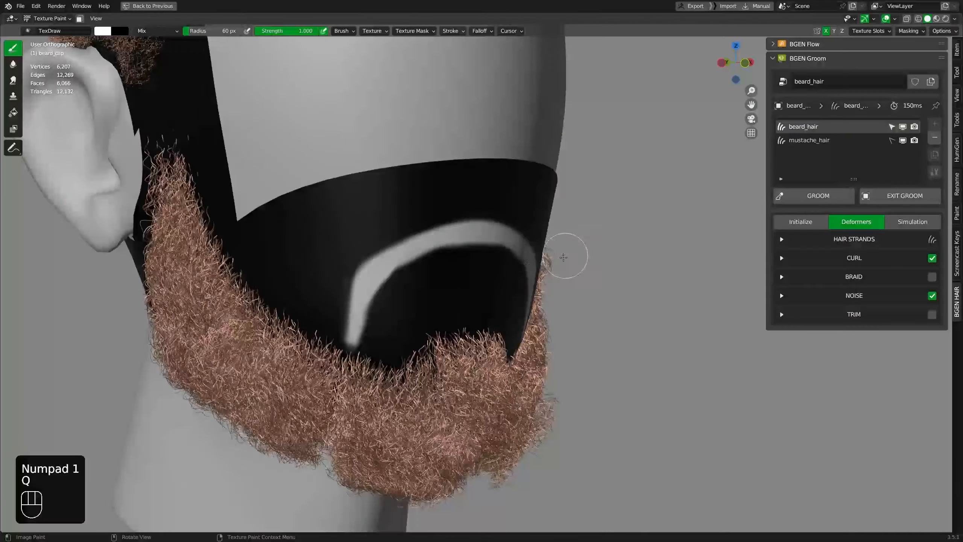
key(KP_1)
Return beard_cap to Object Mode and assign mustache_density as the density map of mustache_hair
key(ctrl+Tab)
click(514, 258)
click(810, 143)
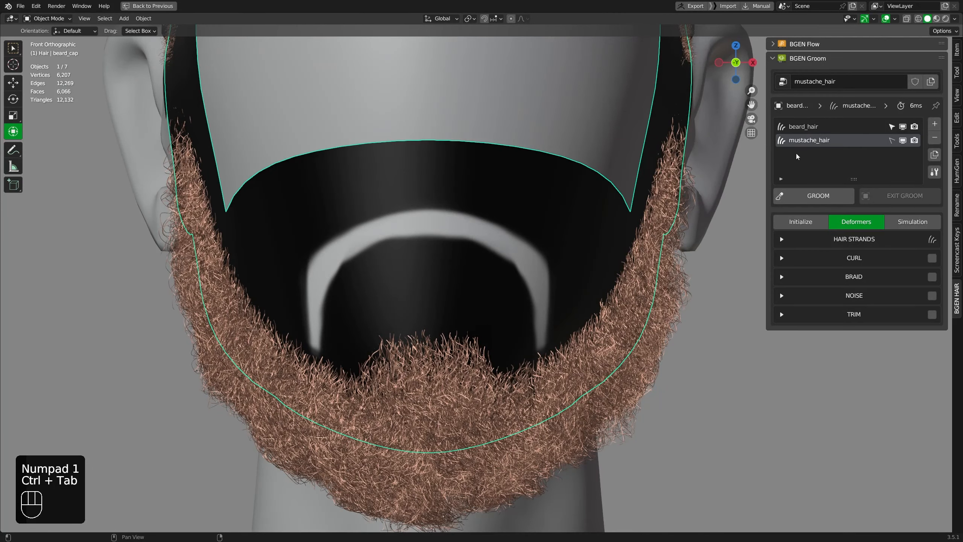
click(804, 219)
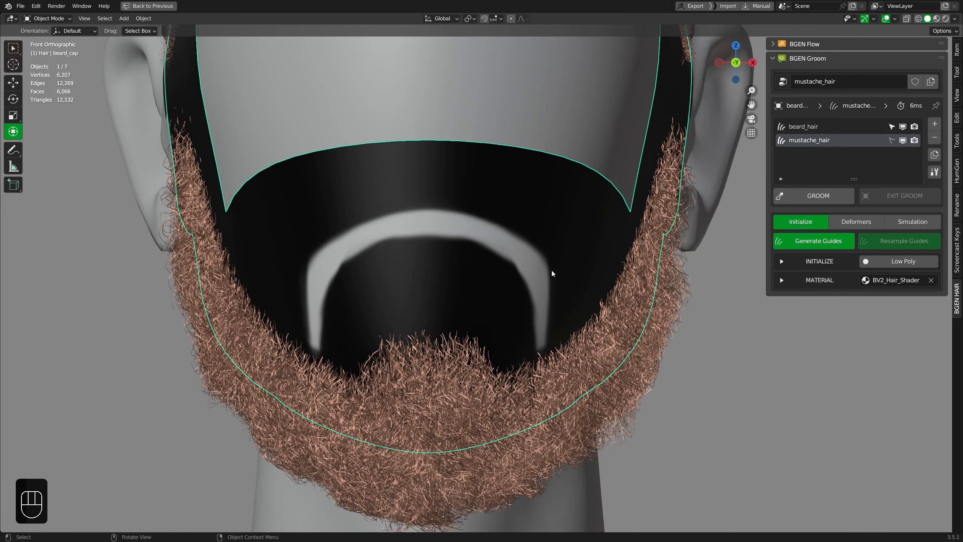
ctrl+middle_drag(550, 268, 581, 233)
click(781, 261)
click(785, 328)
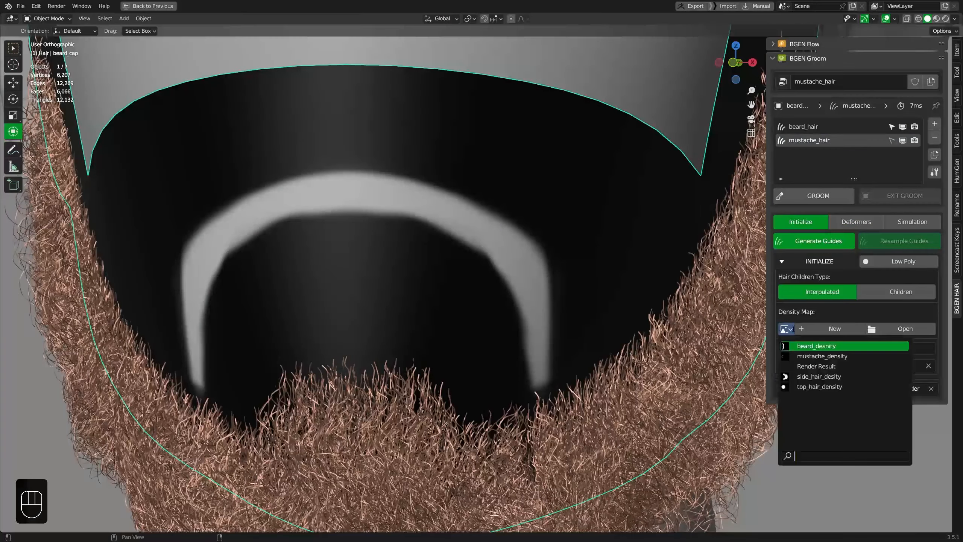
click(845, 355)
middle_drag(425, 207, 439, 200)
Start grooming mustache_hair, add mirrored guide curves on the mustache mask, and turn on the Low Poly display
click(818, 195)
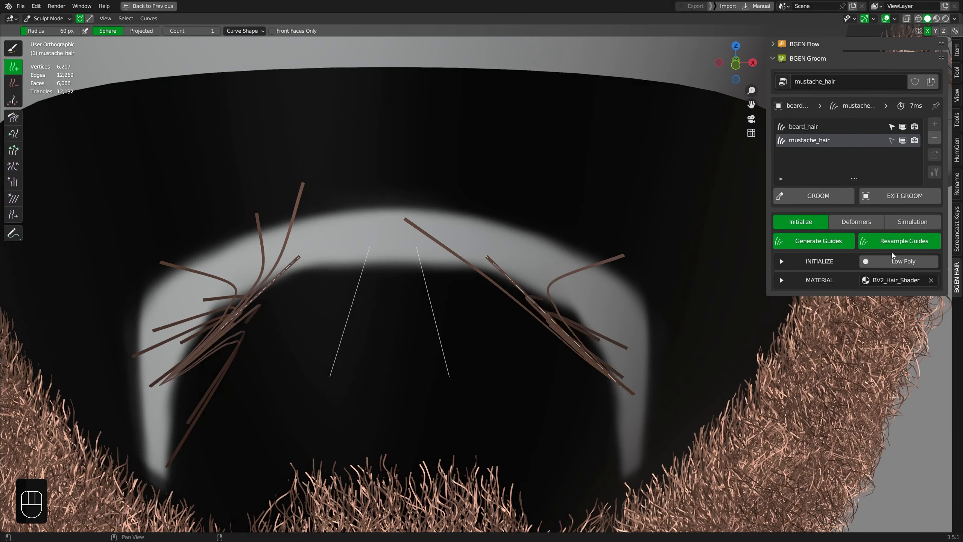
click(891, 263)
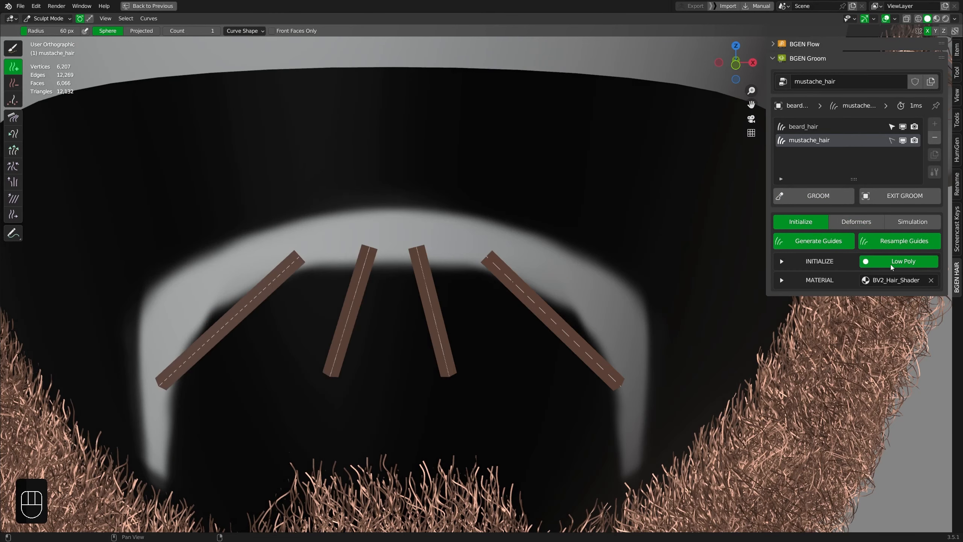
middle_drag(459, 255, 441, 230)
ctrl+middle_drag(440, 230, 478, 292)
ctrl+middle_drag(478, 291, 485, 402)
Shorten the guides spread along the mustache arch with the Grow/Shrink brush at a 280 px radius
key(KP_3)
key(q)
click(354, 247)
key(f)
mouse_move(288, 242)
ctrl+mouse_down()
mouse_move(228, 230)
mouse_move(303, 342)
ctrl+mouse_up()
middle_drag(436, 358, 530, 341)
ctrl+middle_drag(531, 342, 573, 266)
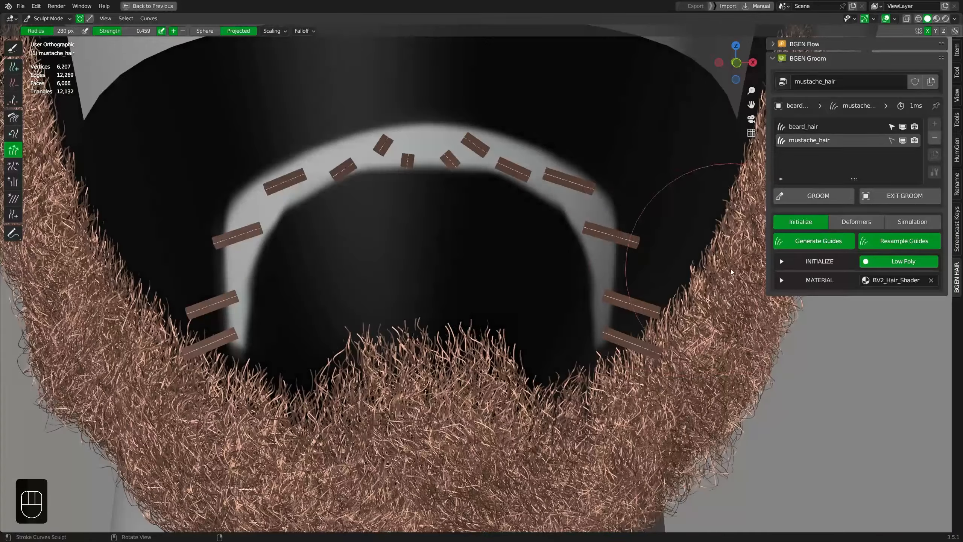
Turn off Low Poly for mustache_hair, then set its Interpolation Amount to 200 and Root Width to 0.200
click(891, 262)
middle_drag(710, 307, 657, 284)
click(870, 220)
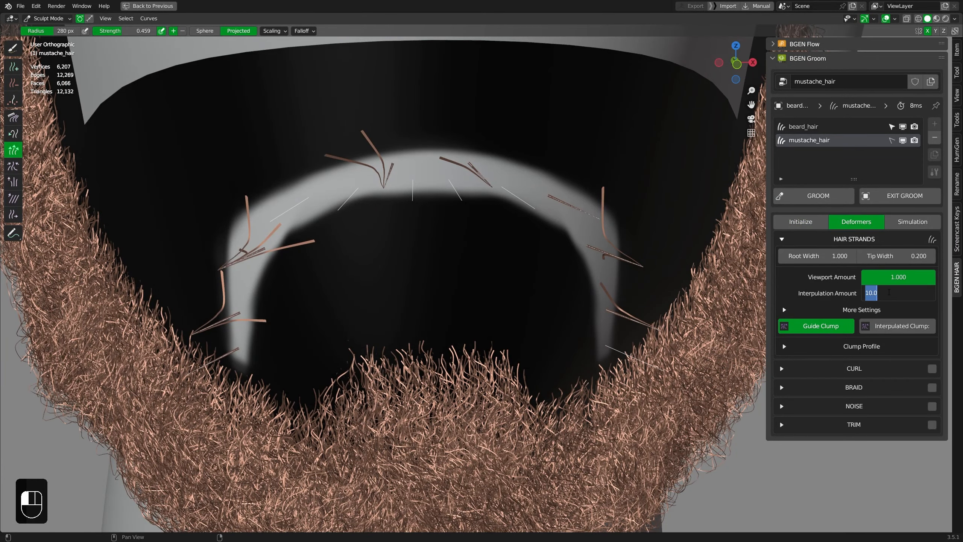
text(00)
click(839, 255)
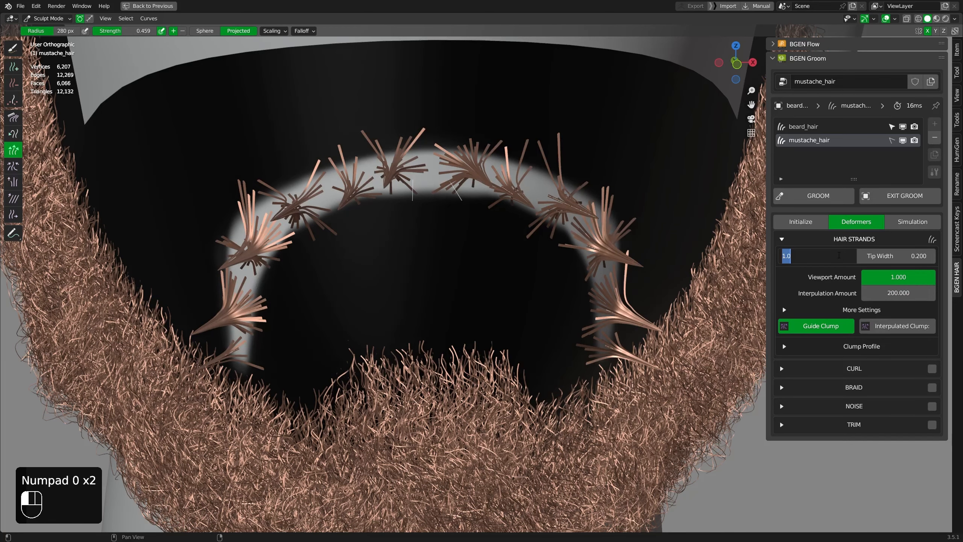
text(0.2)
key(Return)
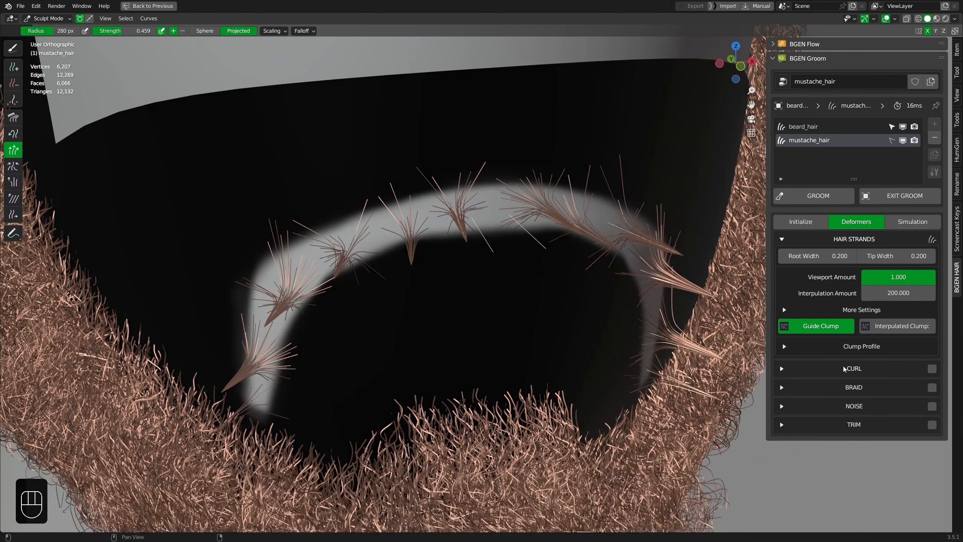
Reshape mustache_hair's guide clump profile, moving the middle curve point to about X 0.375, Y 0.598
click(852, 346)
drag(829, 459, 838, 432)
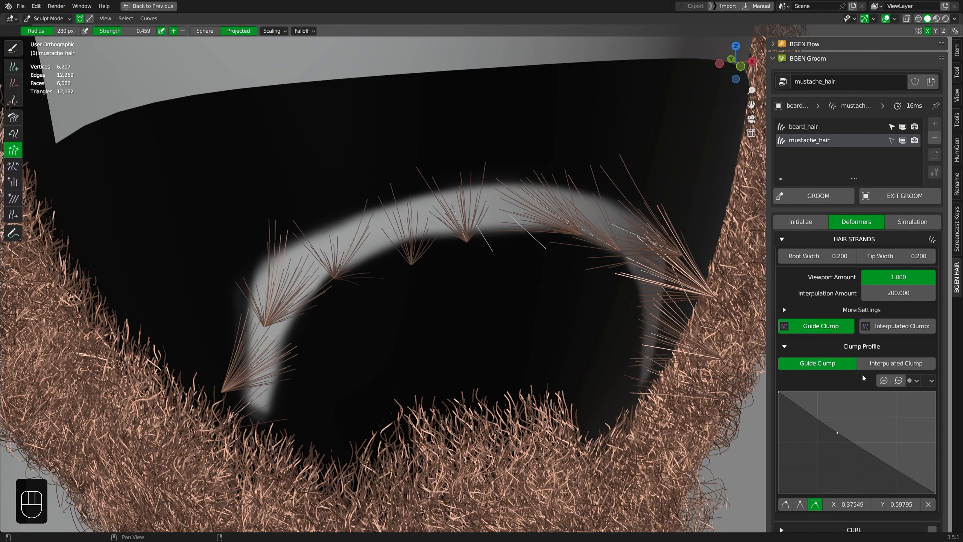
click(857, 345)
Set mustache_hair's Mesh Subdiv to 2 in the additional hair strand settings
middle_drag(515, 232, 548, 234)
ctrl+middle_drag(447, 258, 343, 340)
scroll(343, 340, up, 1)
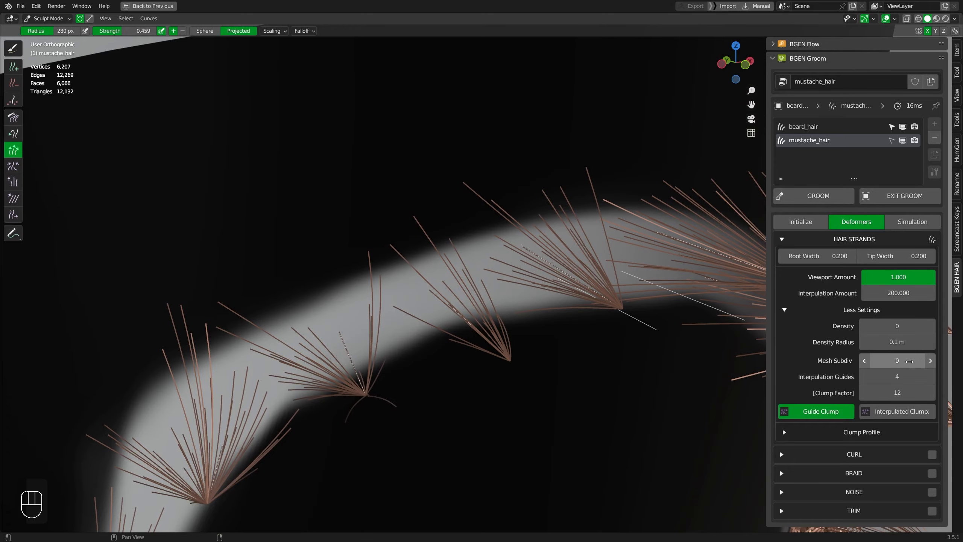
click(929, 361)
click(929, 361)
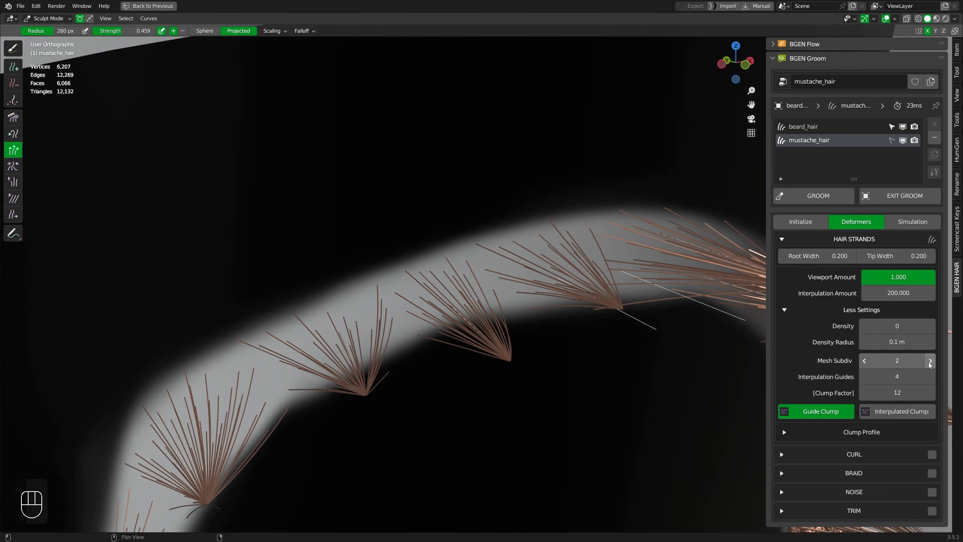
click(860, 310)
Comb the mustache guides outward and down along the arch from front and side views, enlarging the Comb brush to about 333 px
key(KP_1)
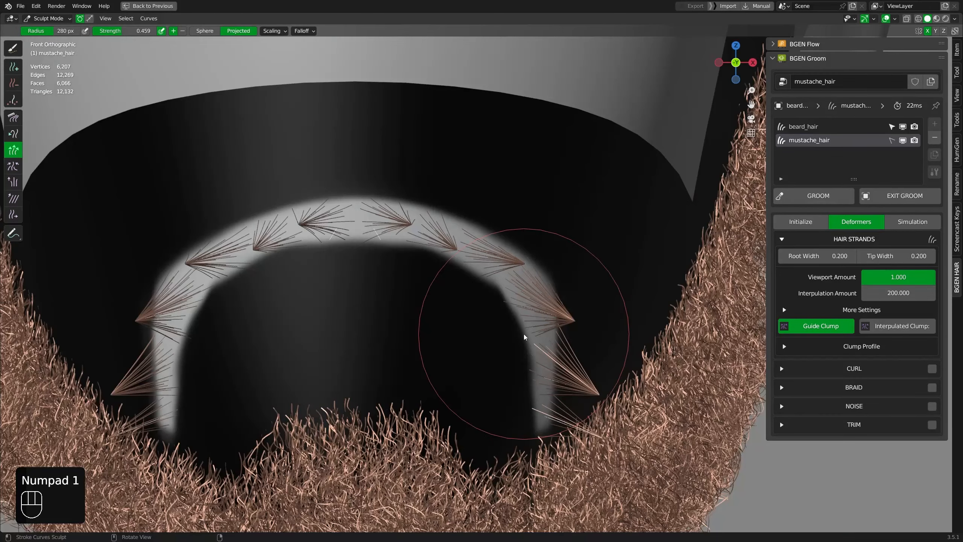
shift+middle_drag(461, 279, 504, 279)
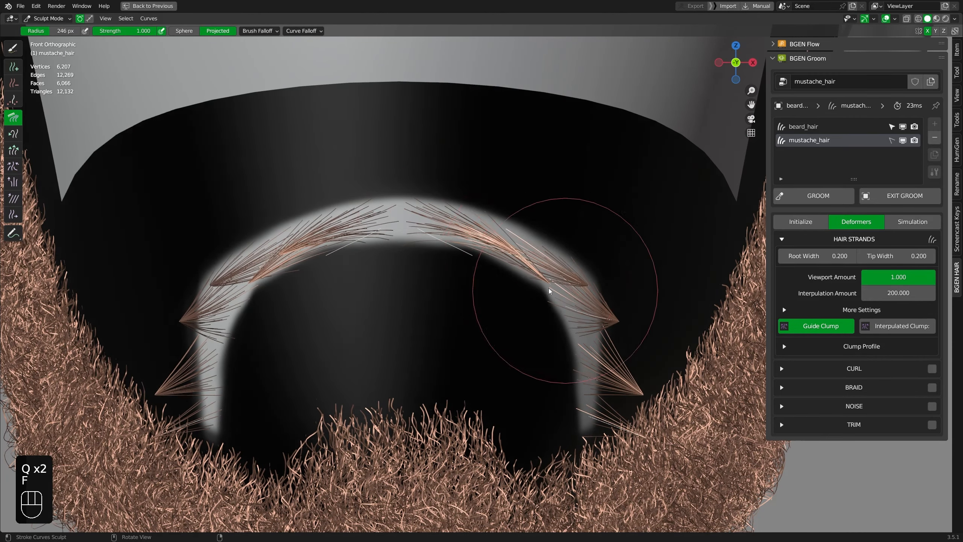
middle_drag(548, 290, 550, 288)
key(KP_1)
drag(550, 288, 539, 331)
key(KP_3)
middle_drag(253, 277, 261, 363)
key(f)
click(261, 363)
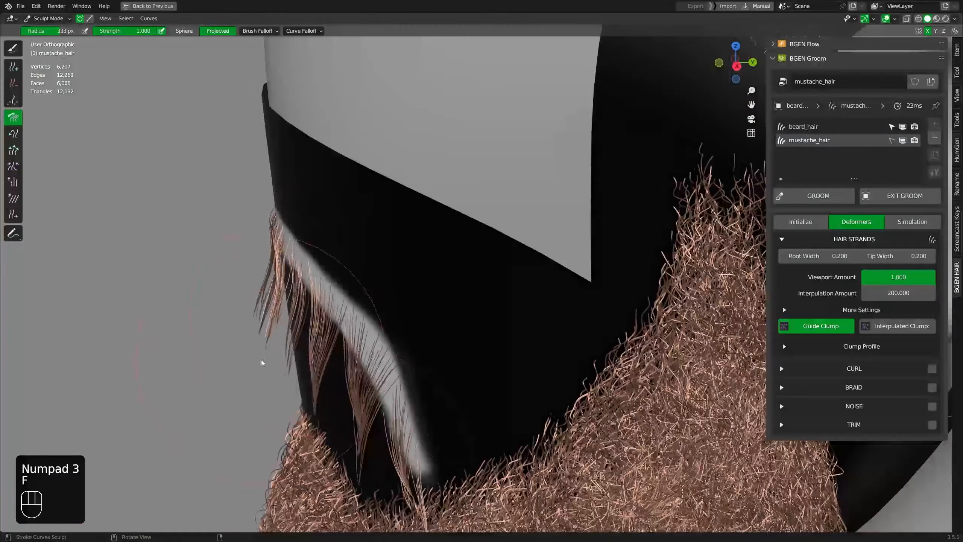
Add extra guide hairs to the mustache arch with the Add brush at an 80 px radius
key(KP_1)
scroll(537, 277, up, 3)
key(q)
key(f)
click(515, 232)
middle_drag(515, 232, 493, 234)
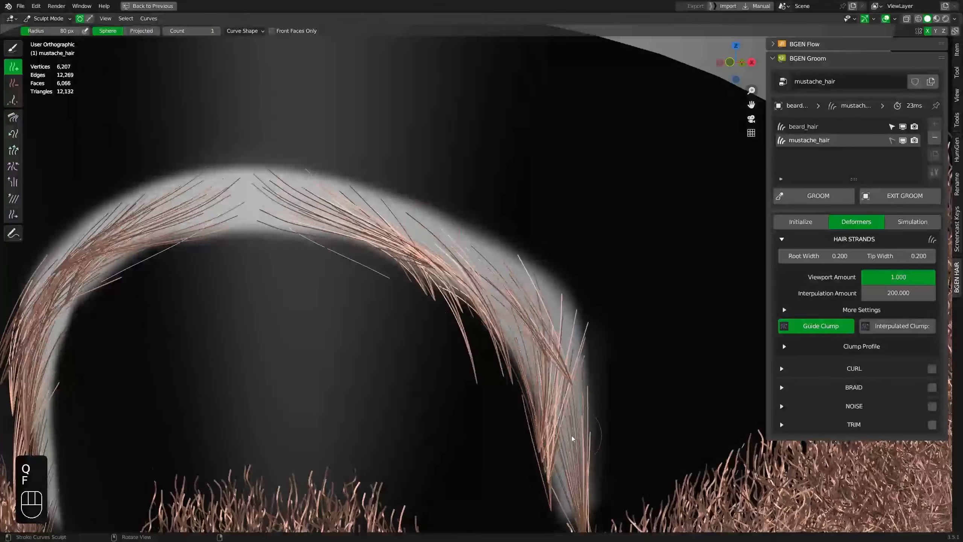
key(KP_1)
Comb and reshape the mustache guides from front and side views so they hang down along the arch, using a 329 px Comb brush
key(q)
click(508, 235)
shift+middle_drag(508, 168, 537, 309)
key(KP_3)
key(f)
click(514, 344)
ctrl+middle_drag(419, 379, 418, 328)
key(q)
click(421, 334)
key(f)
click(427, 377)
click(481, 284)
key(KP_1)
Raise the guide clump profile's end and middle points, set Interpolation Amount to 500, and size the Comb brush to 300 px
click(878, 346)
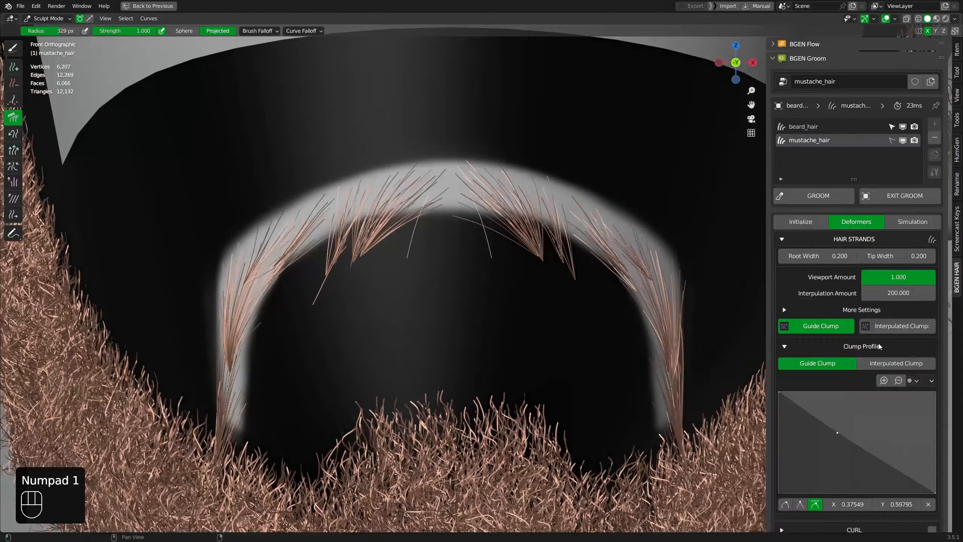
drag(934, 468, 934, 408)
middle_drag(436, 304, 493, 315)
key(f)
click(600, 349)
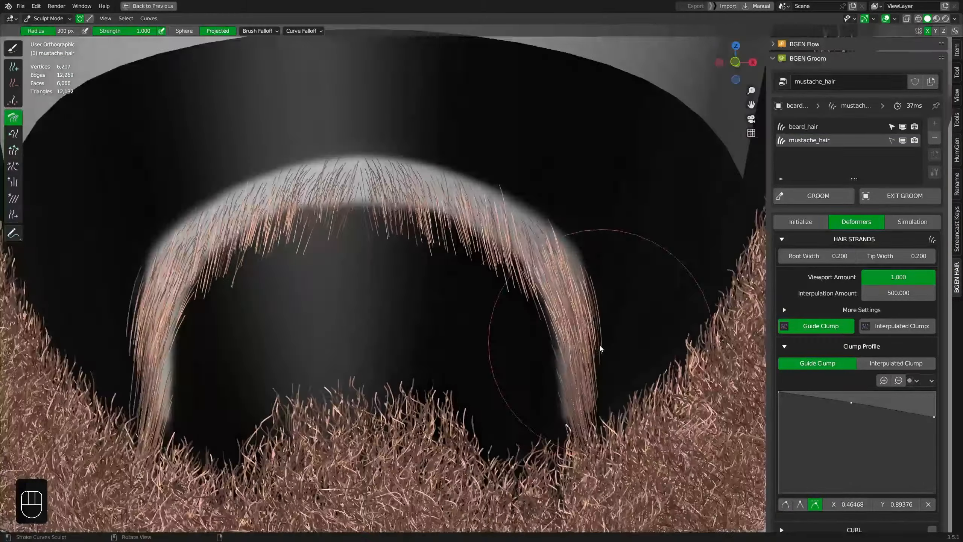
middle_drag(600, 349, 622, 337)
Enable Noise on mustache_hair with a Noise Width of 0.170 and check the mustache from side and front
click(903, 238)
click(932, 296)
click(910, 296)
drag(911, 348, 861, 348)
key(KP_3)
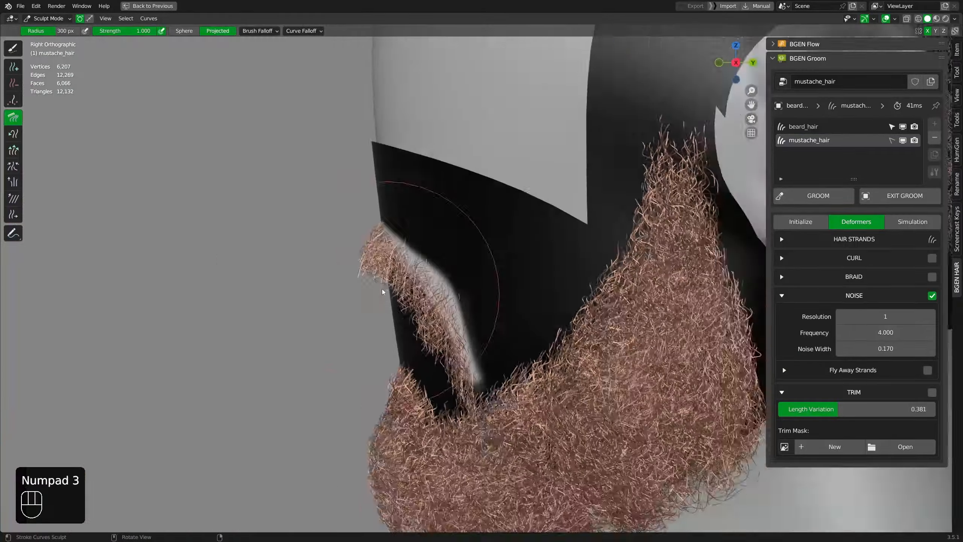
key(q)
key(KP_1)
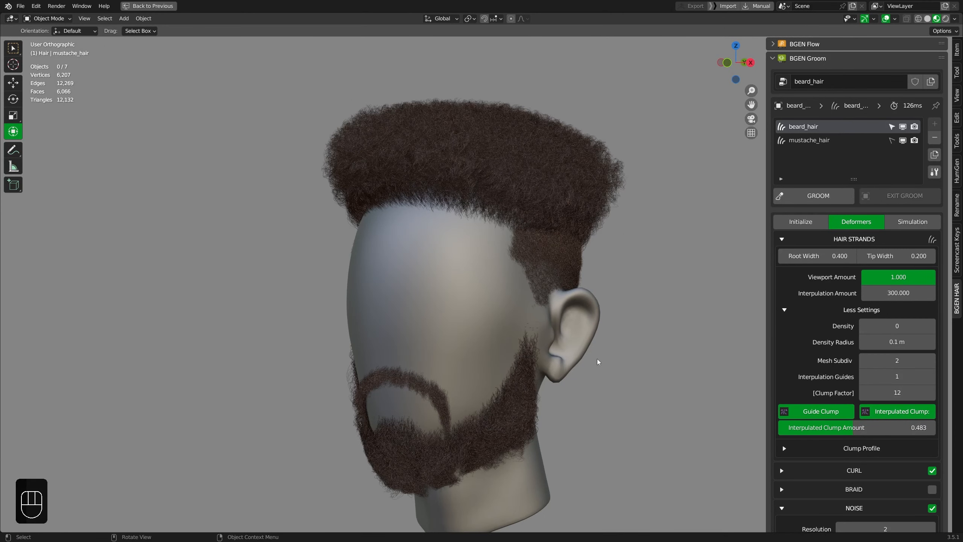
Examine the groomed hair, beard and mustache from the three-quarter and front views with the beard_hair deformer sections collapsed
shift+middle_drag(611, 347, 574, 299)
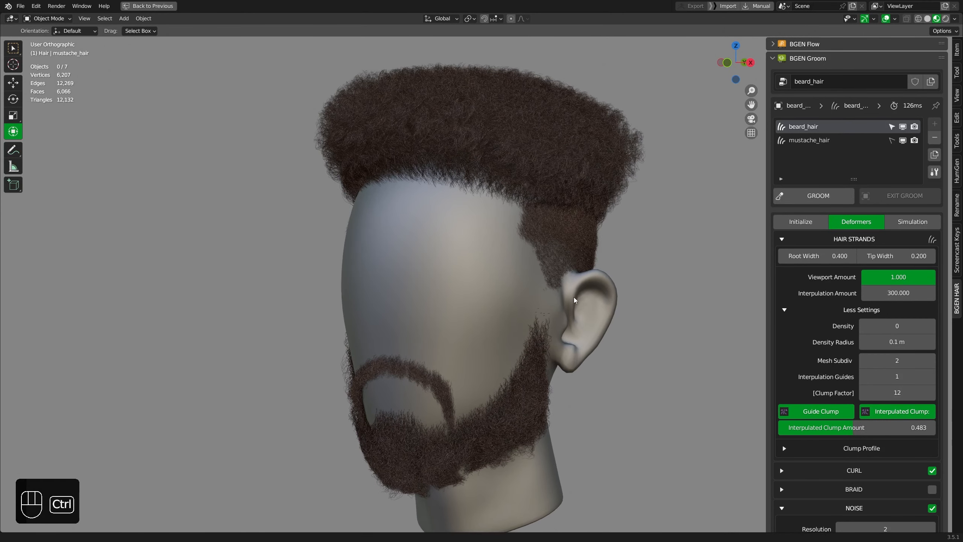
click(791, 311)
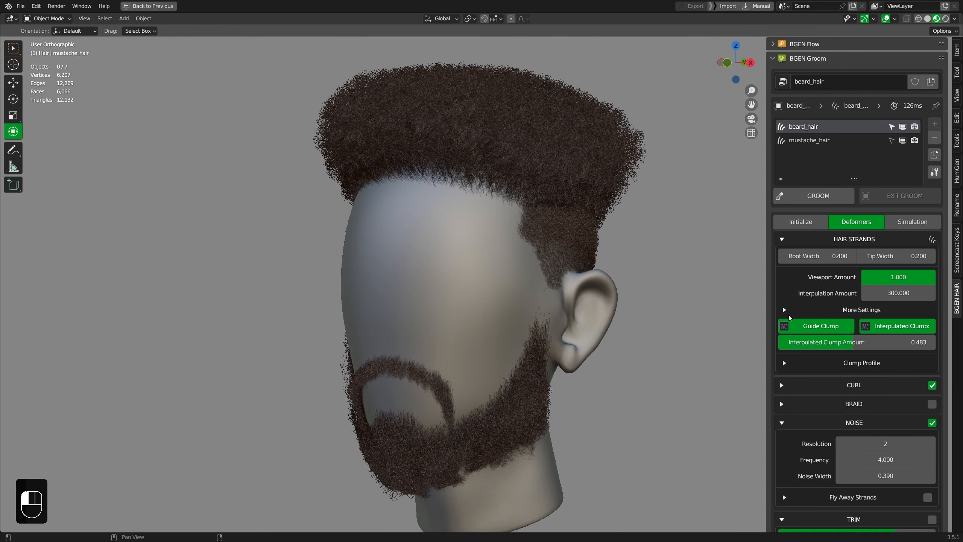
click(848, 244)
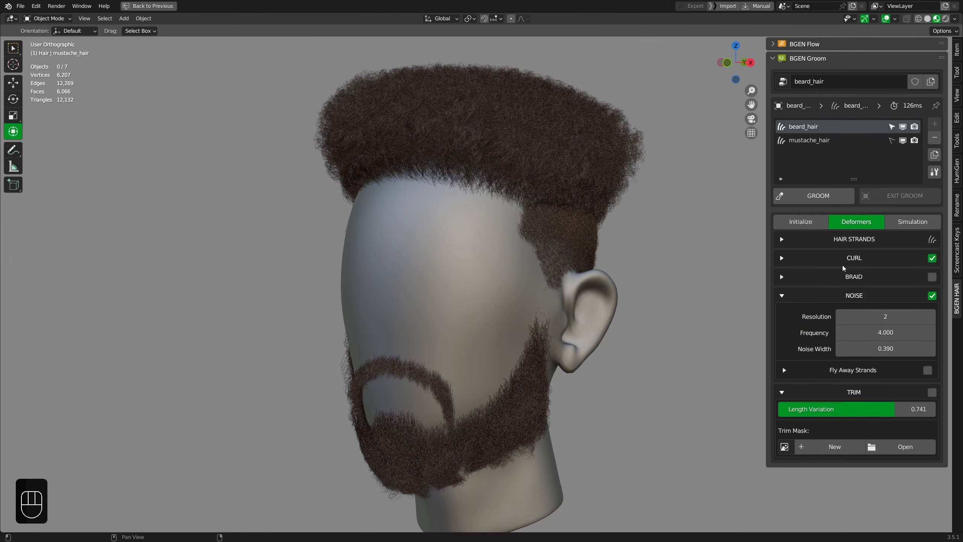
click(848, 296)
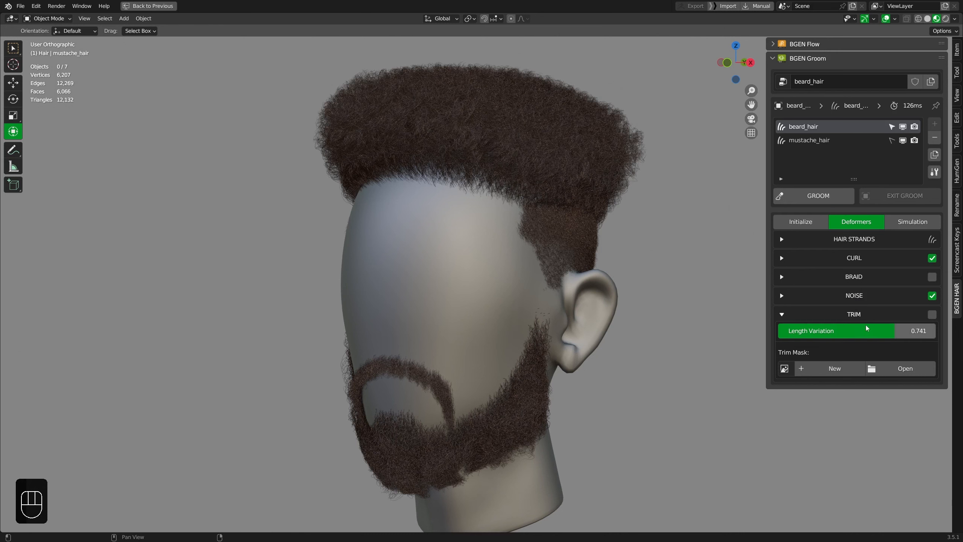
click(859, 314)
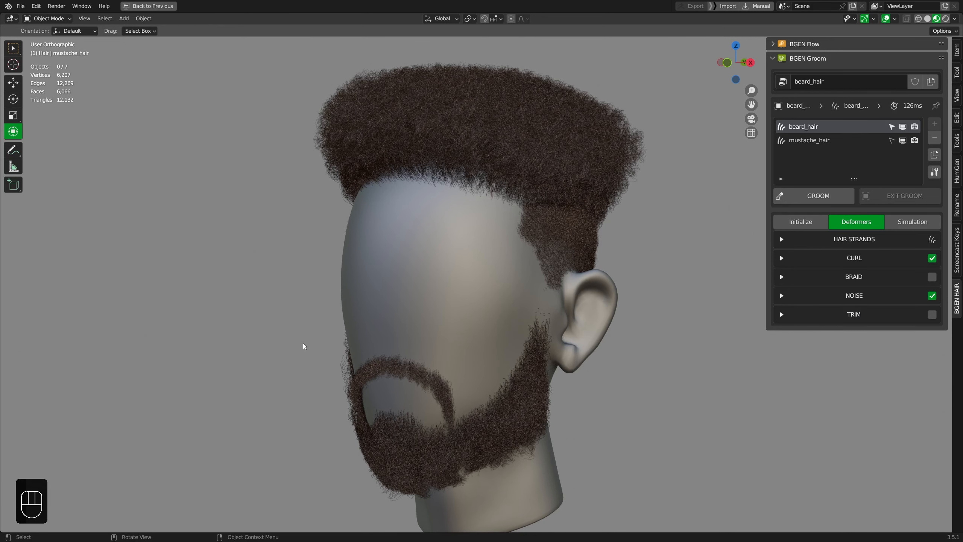
middle_drag(359, 363, 496, 358)
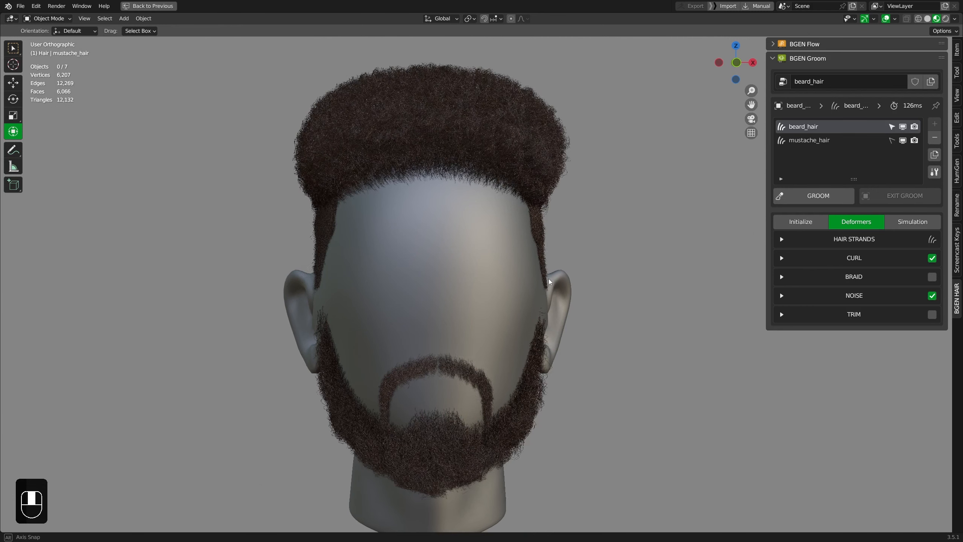
middle_drag(549, 278, 559, 275)
scroll(584, 283, up, 2)
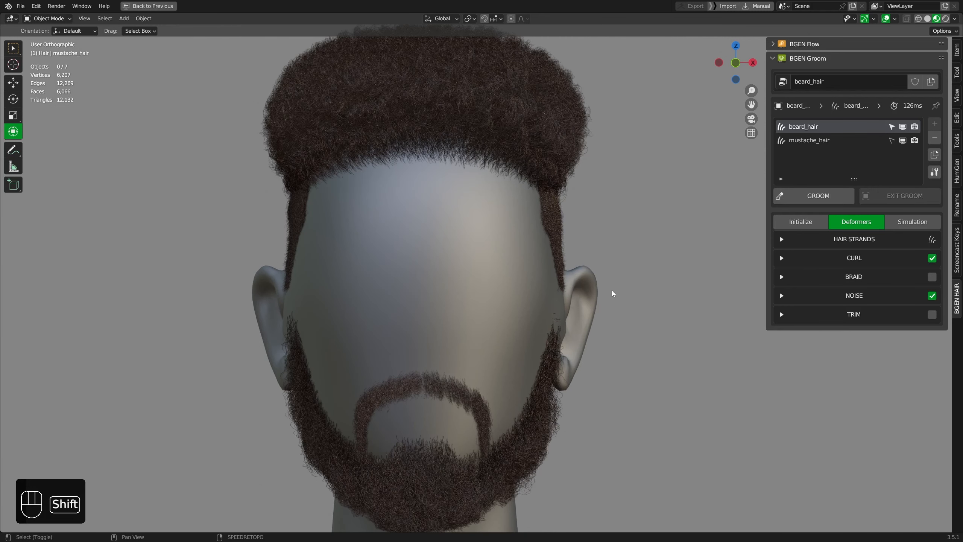
Look through beard_hair's Hair Strands, Curl, Braid and Noise deformer settings
click(852, 239)
click(856, 239)
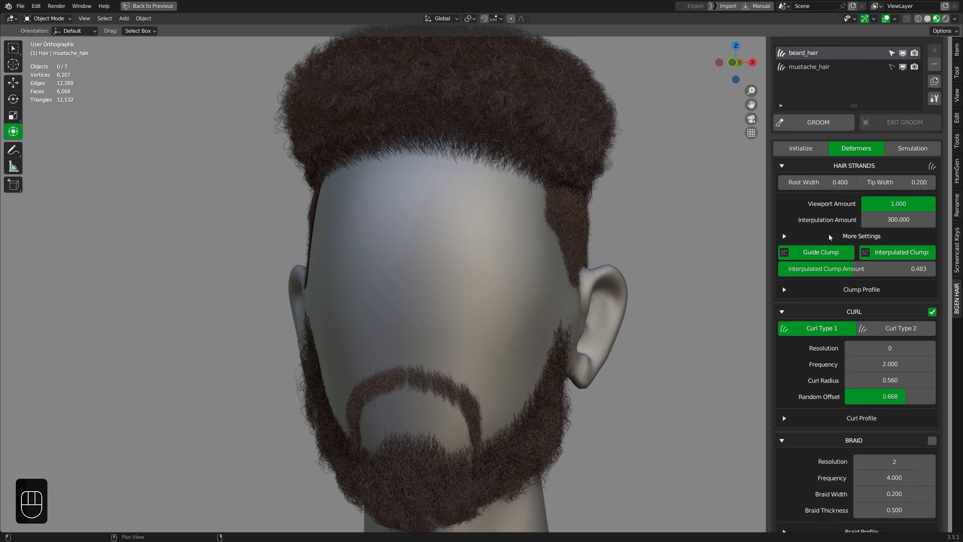
scroll(830, 239, up, 4)
scroll(843, 249, down, 10)
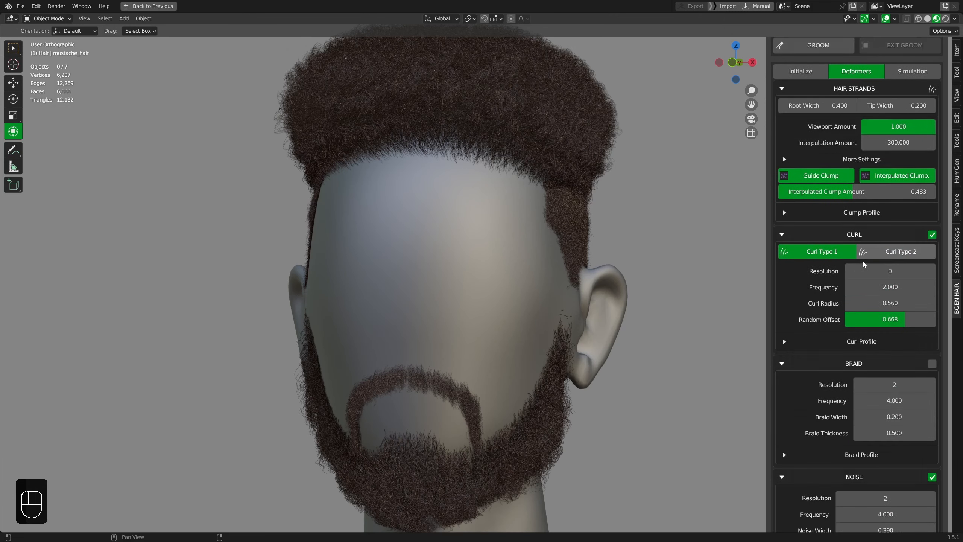
click(856, 419)
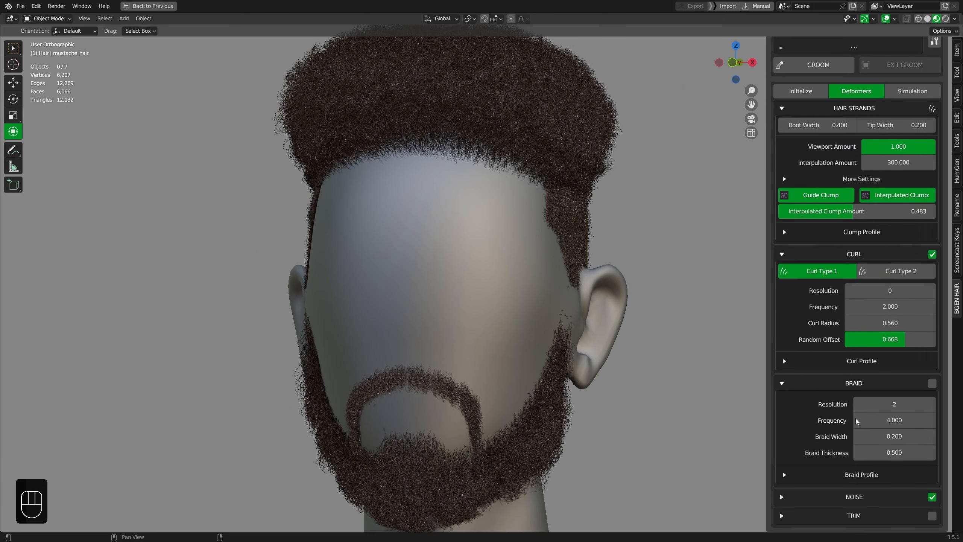
click(858, 388)
click(854, 349)
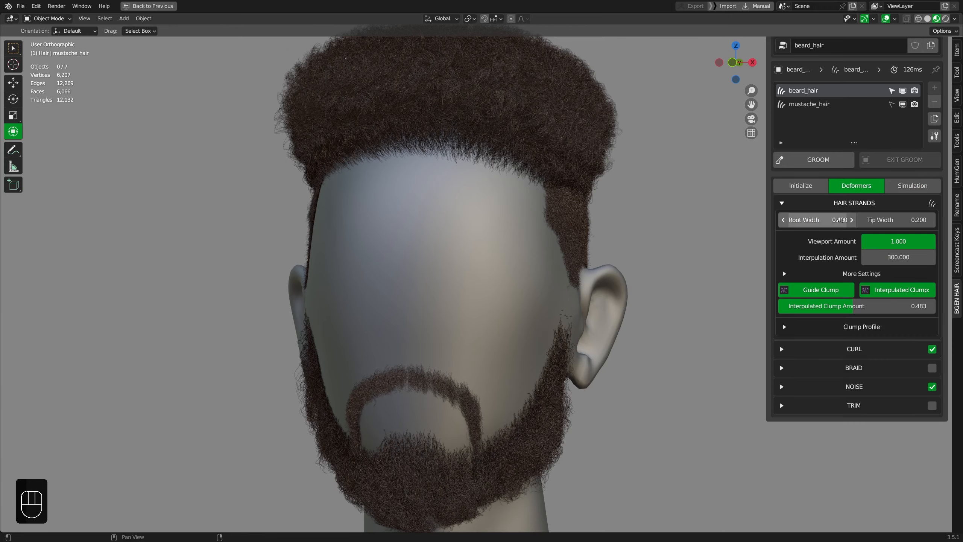
click(853, 202)
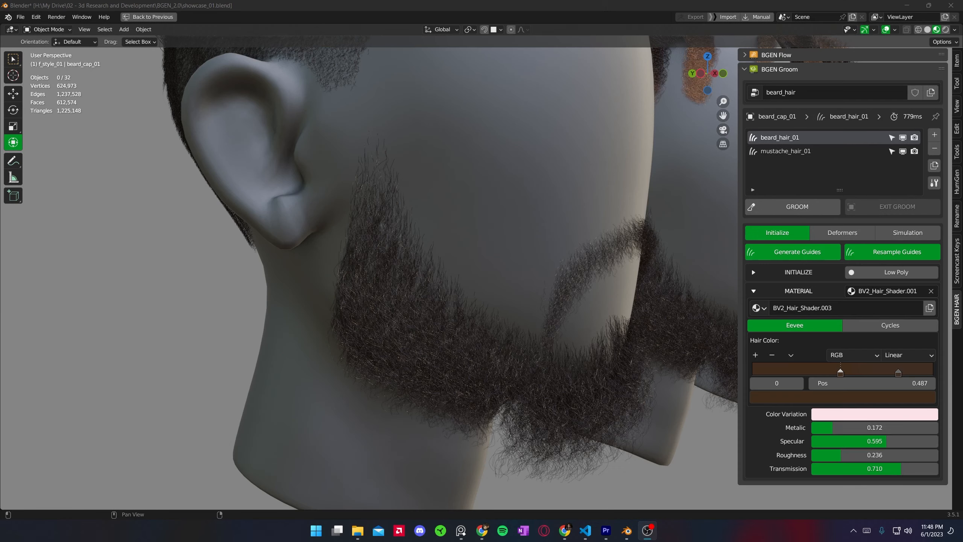
middle_drag(486, 359, 405, 300)
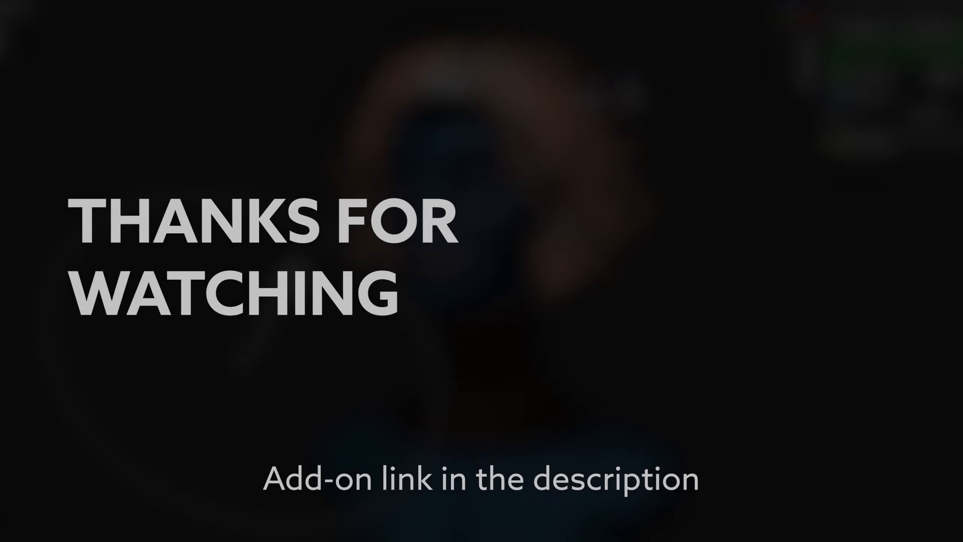